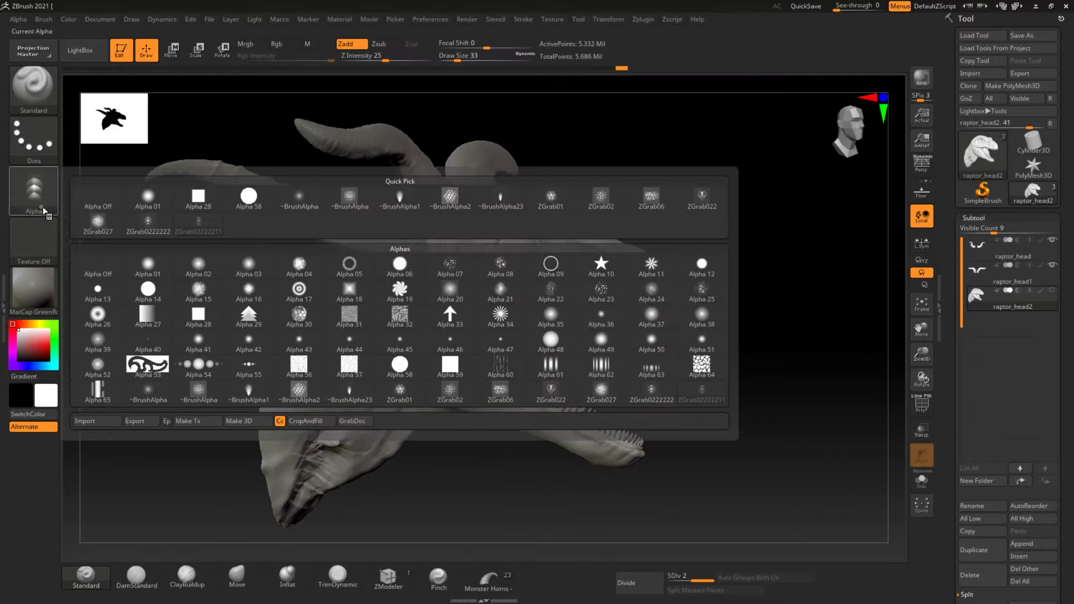
# Stamp a ~BrushAlpha2 scale patch onto the cheek using the DragRect stroke.
pyautogui.click(448, 200)
pyautogui.click(33, 137)
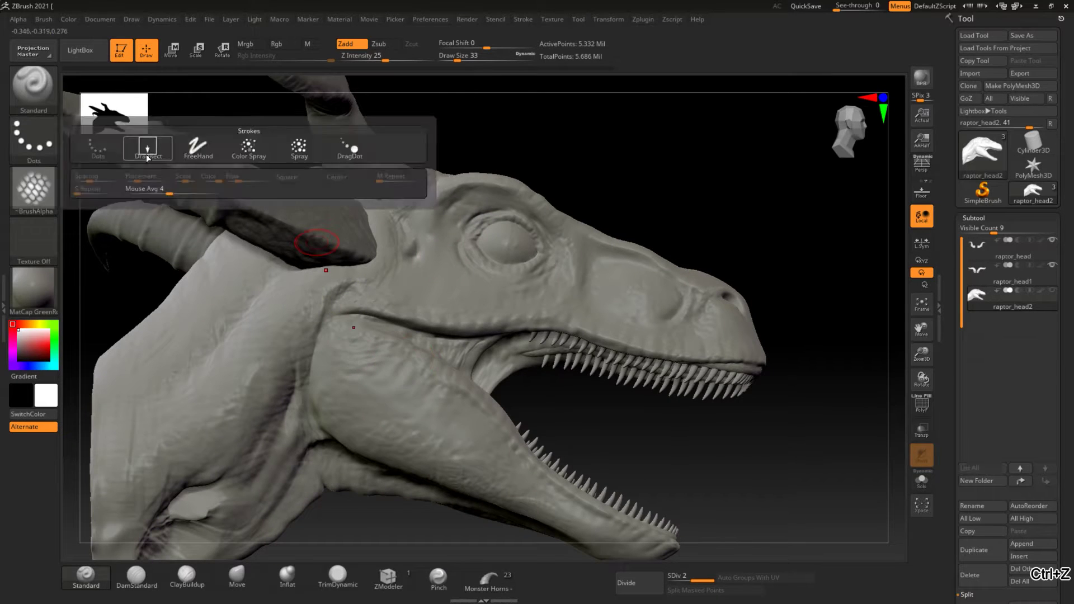
pyautogui.click(201, 151)
pyautogui.moveTo(386, 365); pyautogui.dragTo(466, 428)
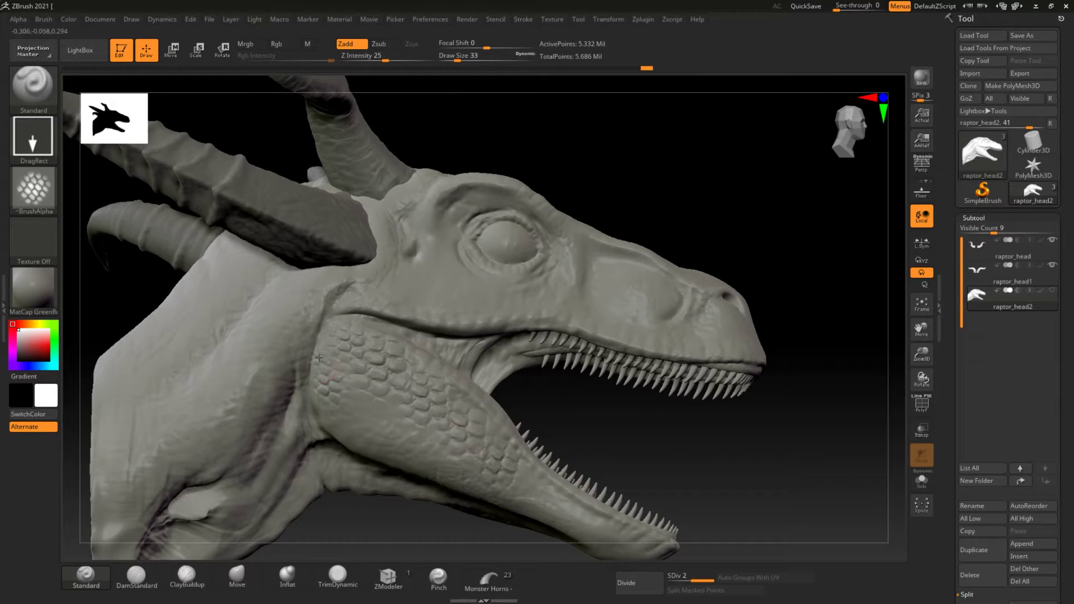
# Inspect the jaw from below and front, then switch the alpha to ZGrab02.
pyautogui.moveTo(608, 434); pyautogui.dragTo(402, 341)
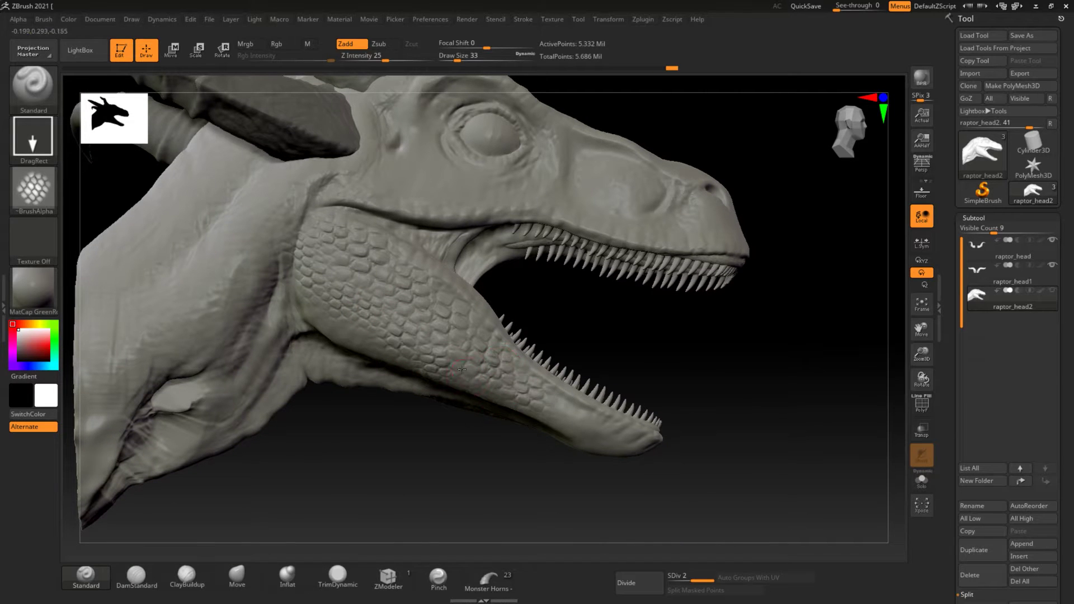
pyautogui.moveTo(583, 421); pyautogui.dragTo(429, 241)
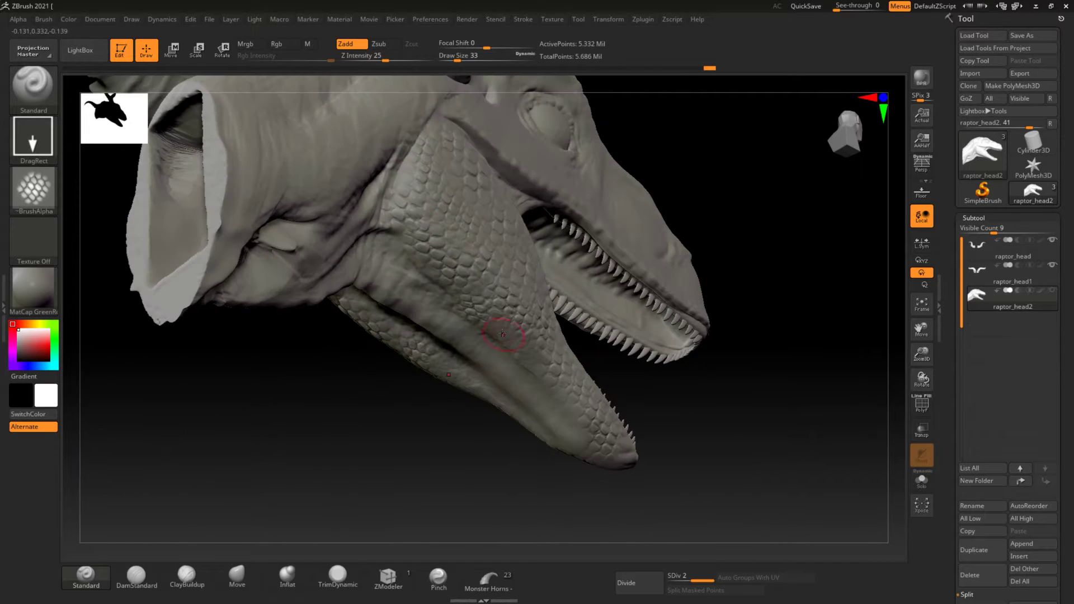
pyautogui.moveTo(469, 490); pyautogui.dragTo(555, 415)
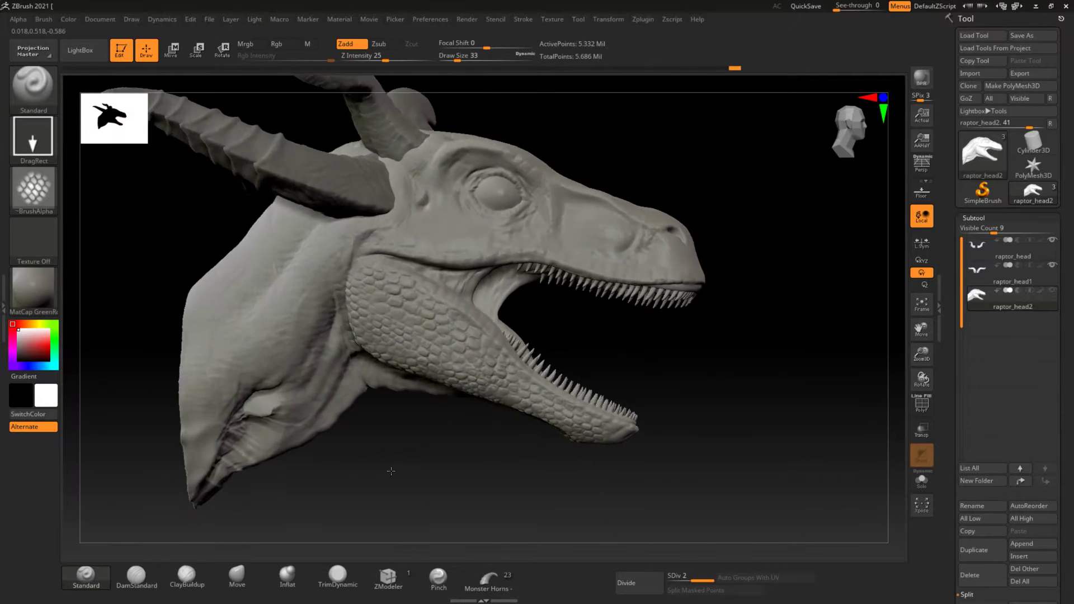
pyautogui.moveTo(554, 434); pyautogui.dragTo(678, 407)
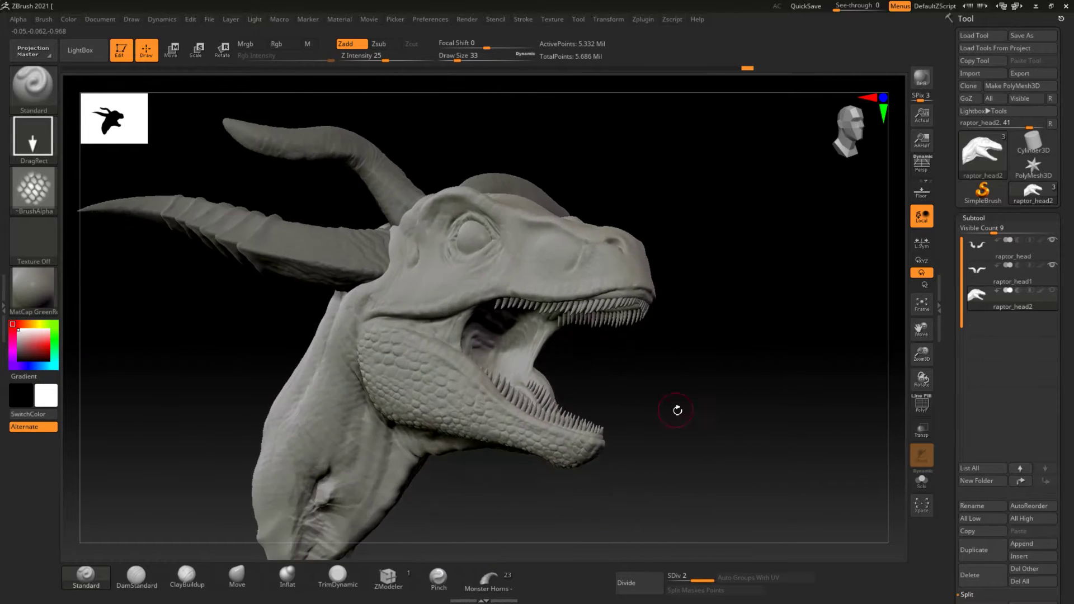
pyautogui.click(33, 190)
pyautogui.click(443, 204)
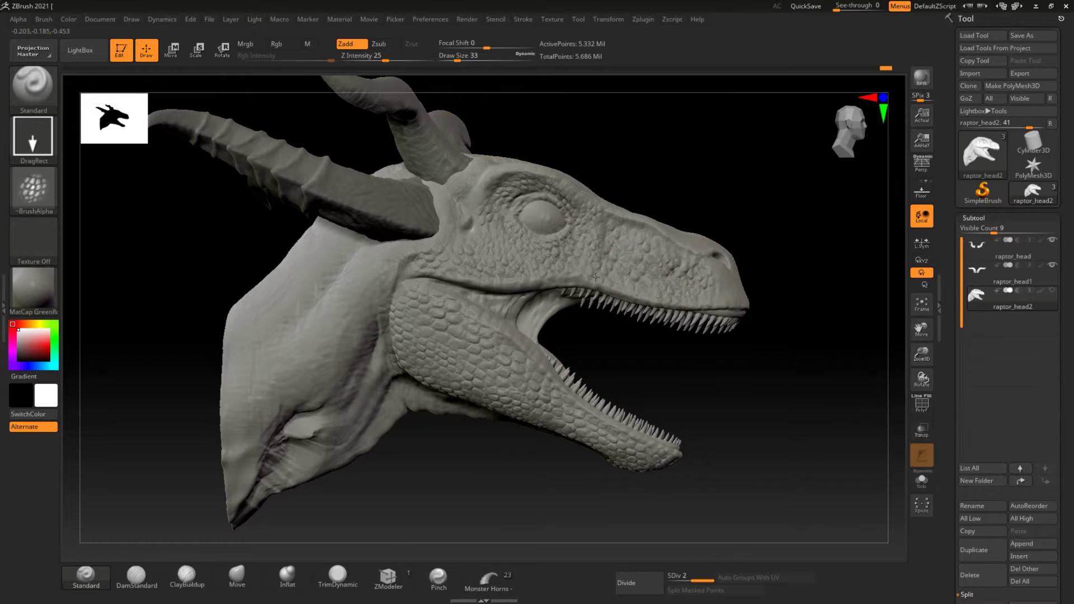
# Reorient the head and switch the brush alpha to ZGrab06.
pyautogui.moveTo(596, 277); pyautogui.dragTo(678, 277, button='right')
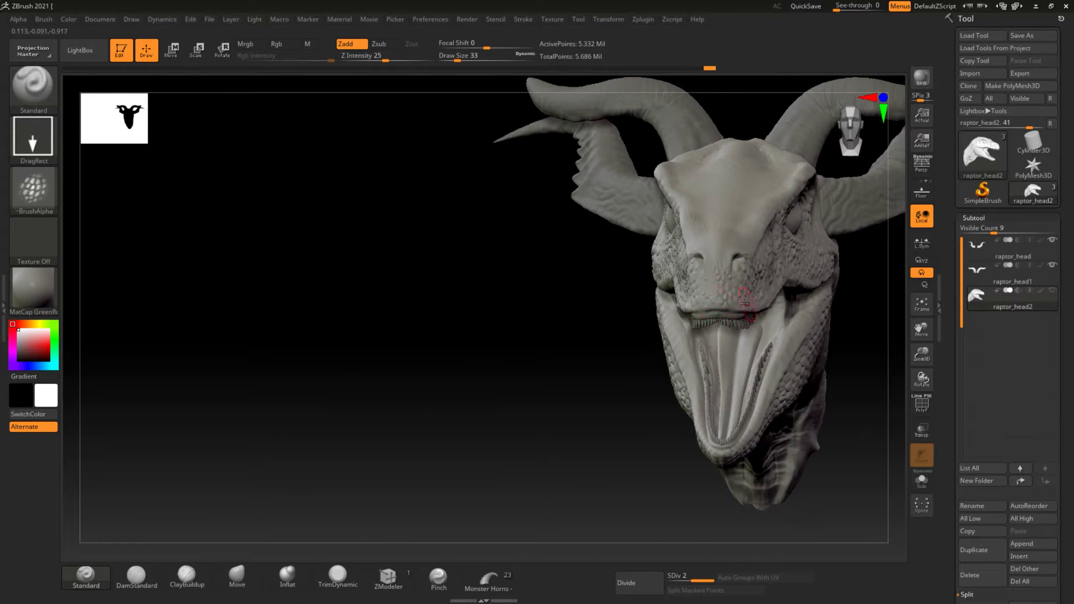
pyautogui.moveTo(745, 304); pyautogui.dragTo(577, 268, button='right')
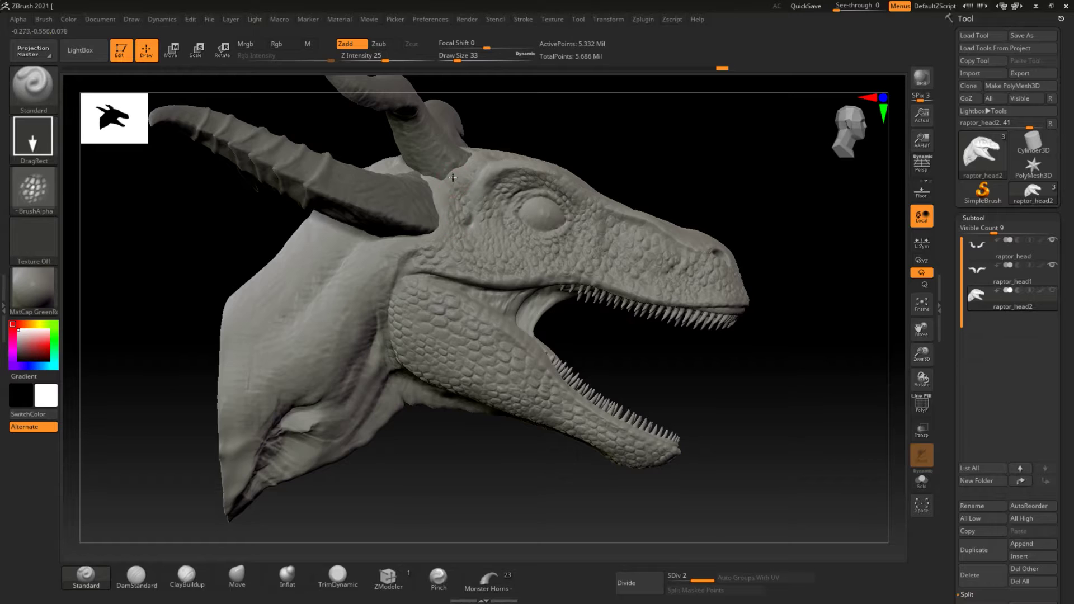
pyautogui.moveTo(452, 177); pyautogui.dragTo(403, 213, button='right')
pyautogui.click(34, 191)
pyautogui.click(368, 285)
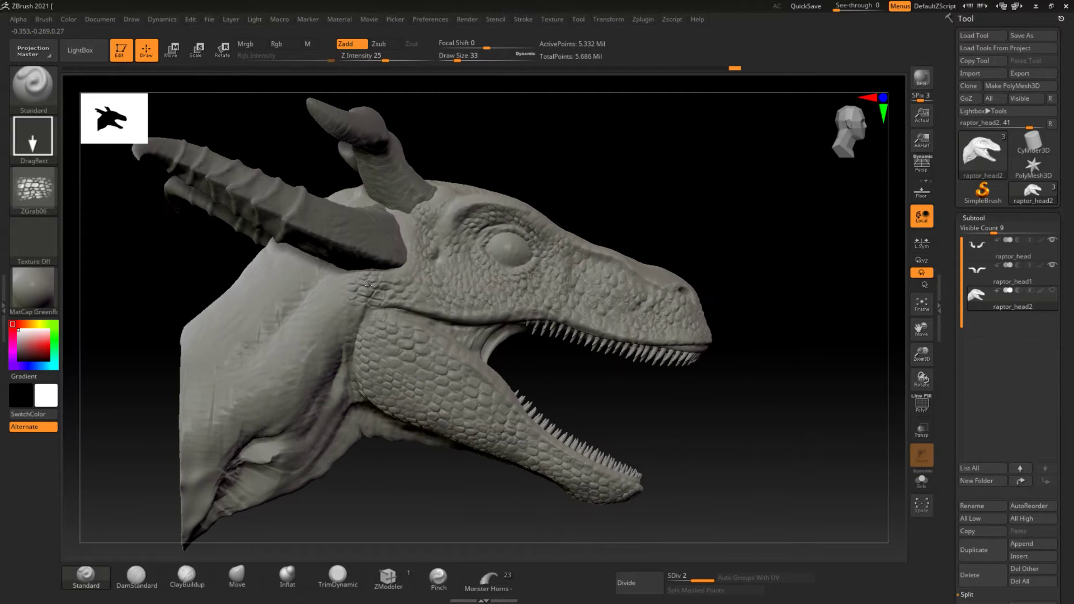
# Stamp ZGrab06 scales over the neck and jaw from a close side view.
pyautogui.moveTo(338, 354)
pyautogui.mouseDown(button='right')
pyautogui.moveTo(384, 481)
pyautogui.moveTo(387, 347)
pyautogui.mouseUp(button='right')
pyautogui.moveTo(444, 466); pyautogui.dragTo(371, 261, button='right')
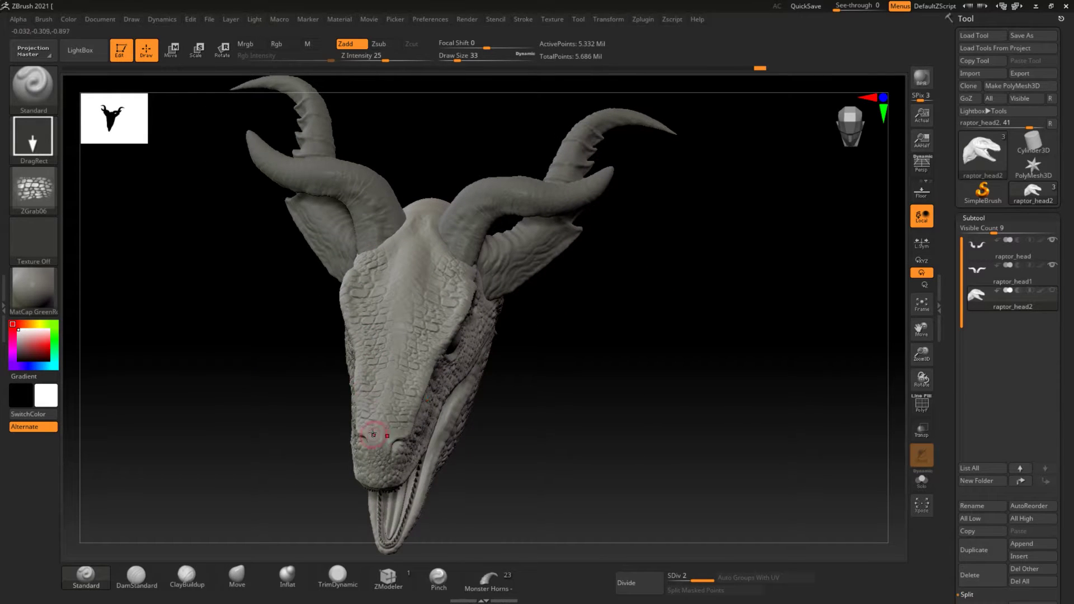
pyautogui.moveTo(364, 442); pyautogui.dragTo(437, 336, button='right')
pyautogui.moveTo(387, 387)
pyautogui.mouseDown(button='right')
pyautogui.moveTo(499, 283)
pyautogui.moveTo(487, 305)
pyautogui.mouseUp(button='right')
pyautogui.moveTo(439, 274); pyautogui.dragTo(412, 286, button='right')
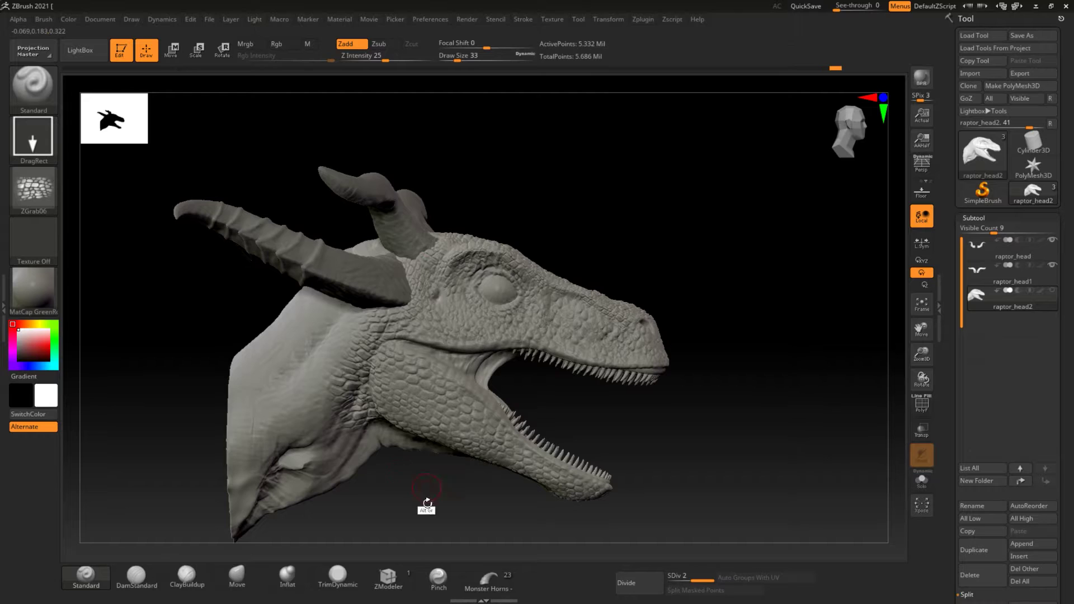
pyautogui.keyDown('alt'); pyautogui.moveTo(420, 471); pyautogui.dragTo(380, 314, button='right'); pyautogui.keyUp('alt')
pyautogui.moveTo(311, 391); pyautogui.dragTo(311, 435)
pyautogui.moveTo(343, 423); pyautogui.dragTo(280, 414, button='right')
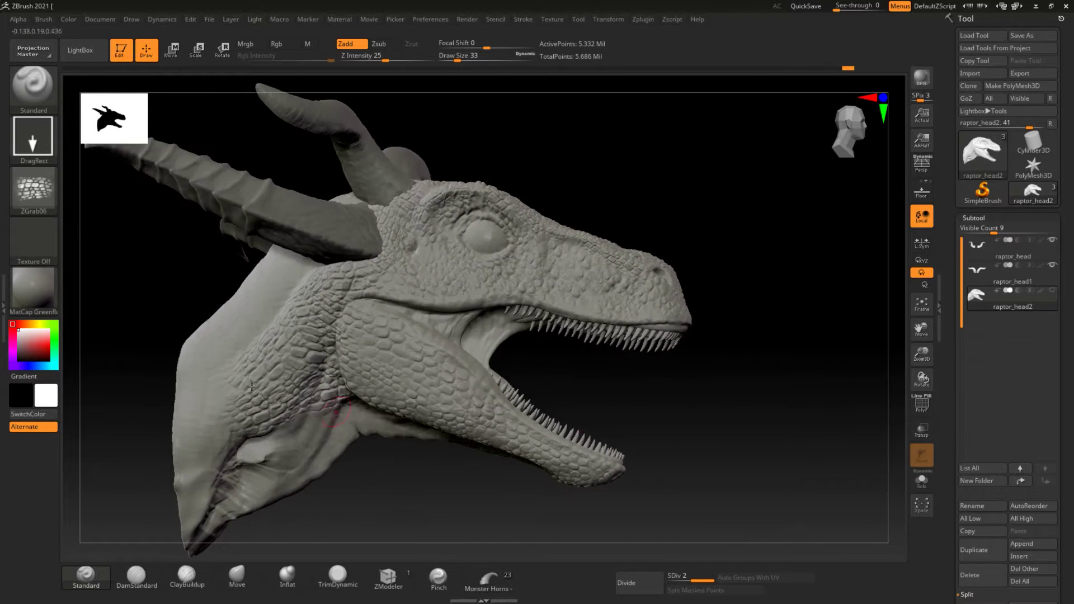
# Switch to the ZGrab01 alpha and raise Z Intensity to 52.
pyautogui.click(33, 190)
pyautogui.click(559, 200)
pyautogui.moveTo(529, 142)
pyautogui.mouseDown(button='right')
pyautogui.moveTo(354, 373)
pyautogui.moveTo(335, 273)
pyautogui.mouseUp(button='right')
pyautogui.rightClick(336, 272)
pyautogui.moveTo(386, 335); pyautogui.dragTo(408, 335)
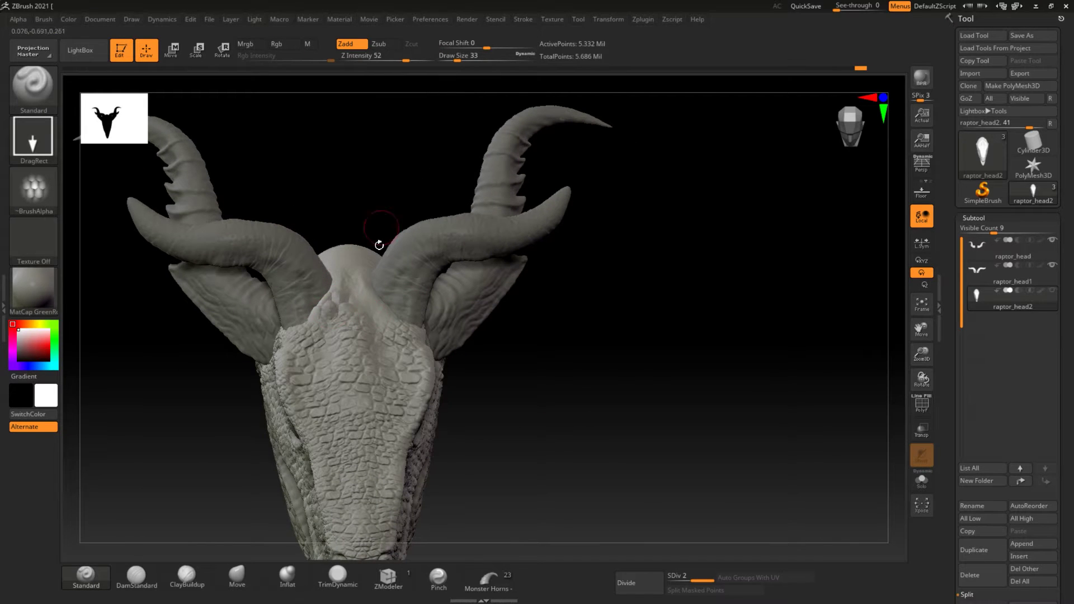
# Orbit to a side view of the head and reopen the alpha picker.
pyautogui.moveTo(324, 343); pyautogui.dragTo(321, 391, button='right')
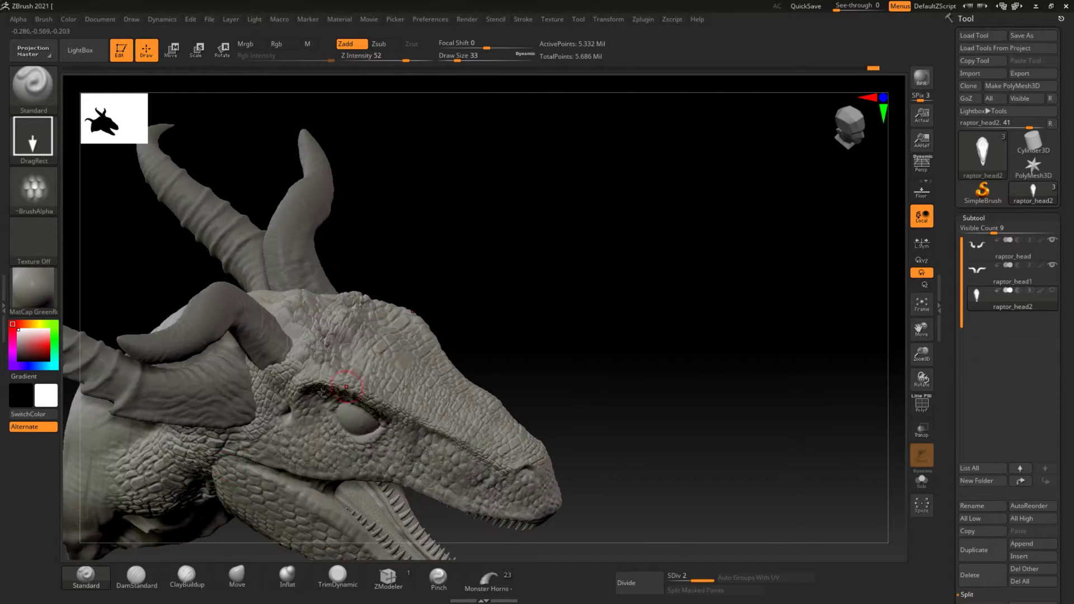
pyautogui.moveTo(399, 350)
pyautogui.mouseDown(button='right')
pyautogui.moveTo(484, 357)
pyautogui.moveTo(376, 334)
pyautogui.mouseUp(button='right')
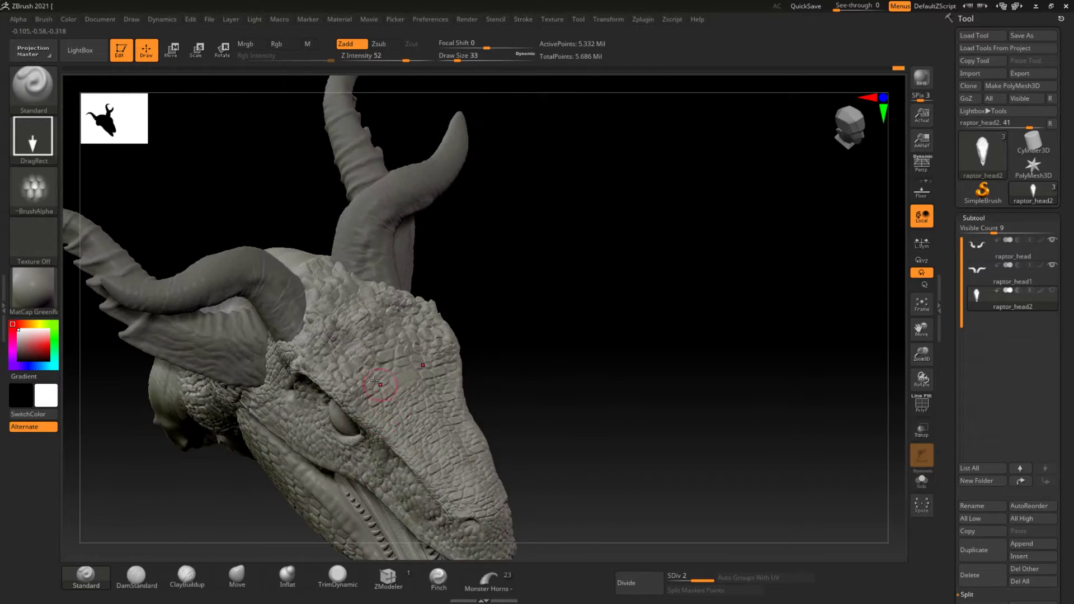
pyautogui.moveTo(414, 370)
pyautogui.mouseDown(button='right')
pyautogui.moveTo(489, 255)
pyautogui.moveTo(472, 431)
pyautogui.mouseUp(button='right')
pyautogui.hotkey('alt', 'a')
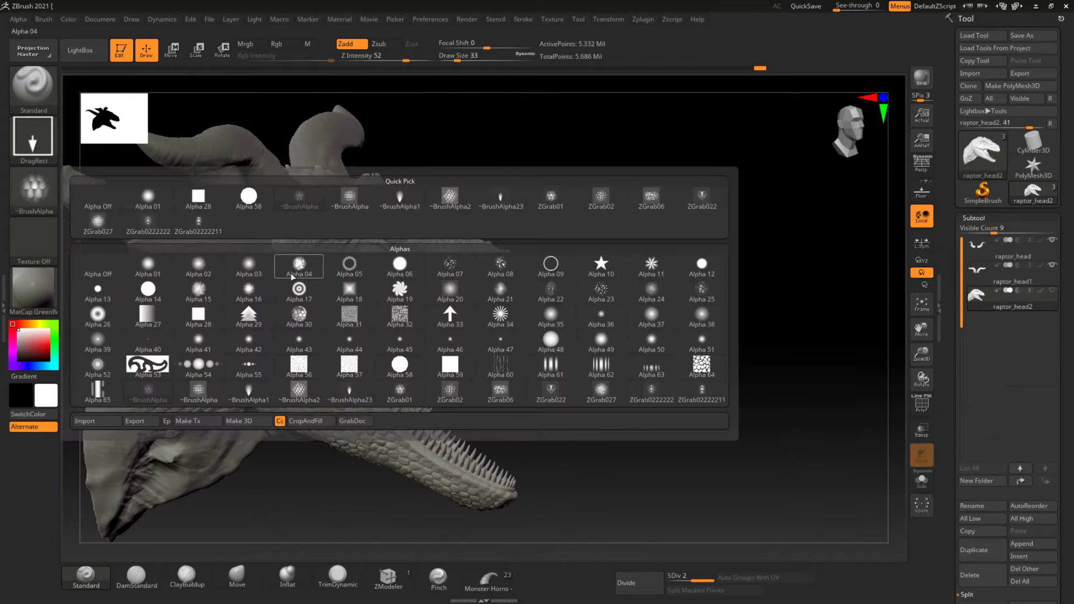
# Pick a new alpha and switch to the DamStandard brush with B, D, S.
pyautogui.click(198, 223)
pyautogui.moveTo(412, 113); pyautogui.dragTo(487, 286, button='right')
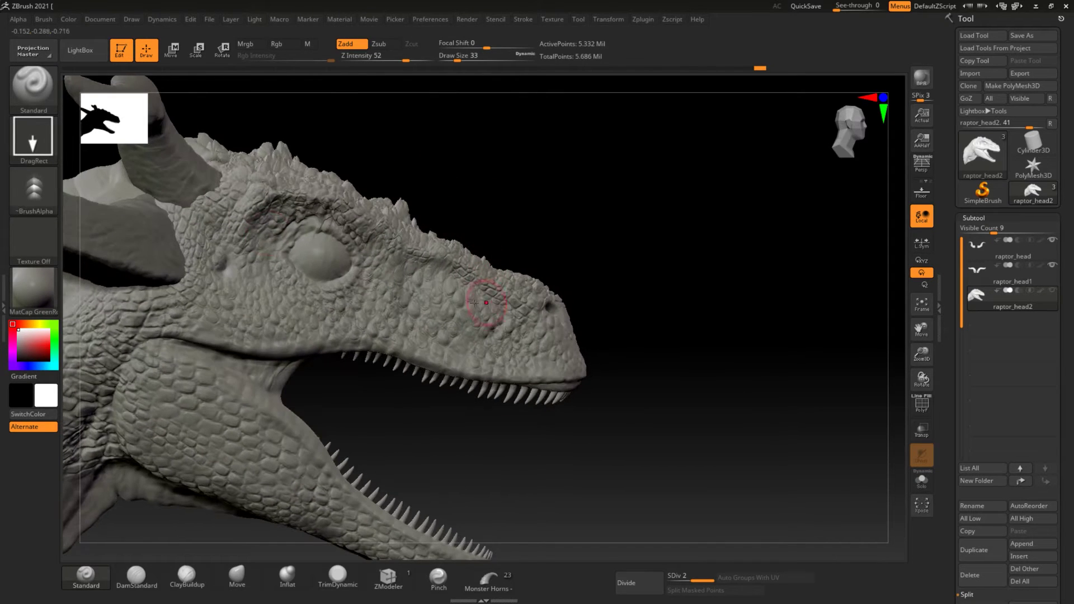
pyautogui.moveTo(252, 211); pyautogui.dragTo(274, 201, button='right')
pyautogui.press('b')
pyautogui.press('d')
pyautogui.press('s')
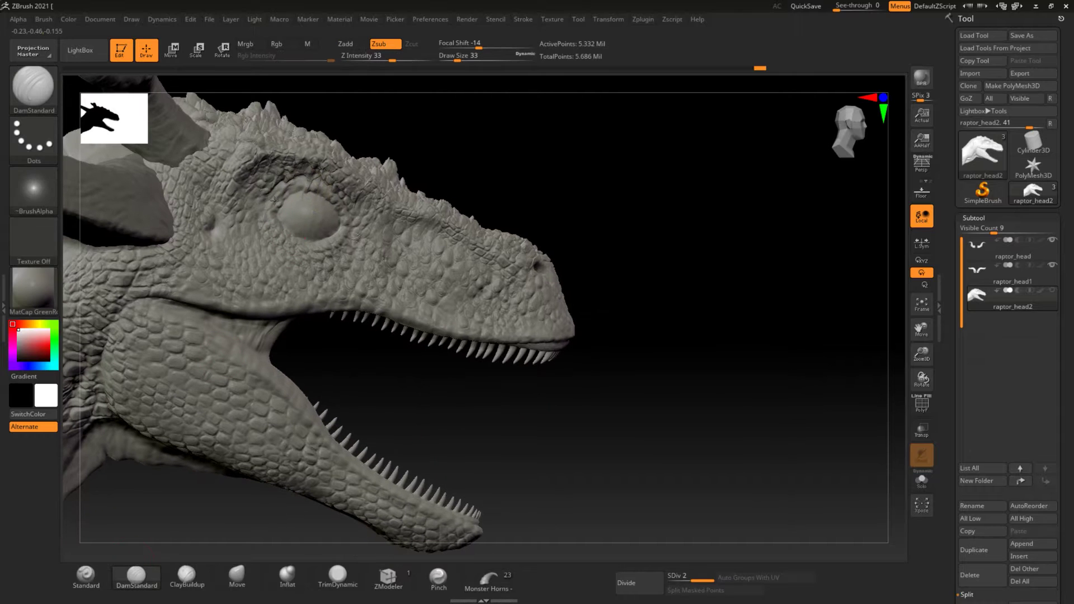
# Stamp two chevron ridges onto the snout with a chevron alpha.
pyautogui.moveTo(301, 240)
pyautogui.mouseDown(button='right')
pyautogui.moveTo(419, 408)
pyautogui.moveTo(462, 414)
pyautogui.mouseUp(button='right')
pyautogui.click(149, 222)
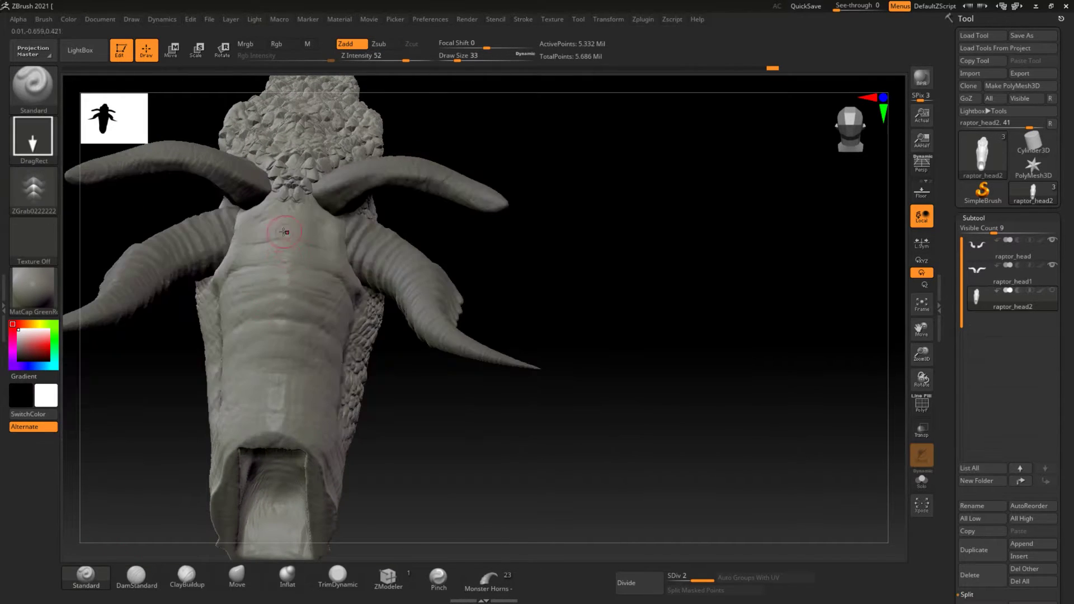
pyautogui.moveTo(287, 213); pyautogui.dragTo(461, 407, button='right')
pyautogui.moveTo(338, 319); pyautogui.dragTo(338, 327)
pyautogui.moveTo(338, 327); pyautogui.dragTo(168, 251, button='right')
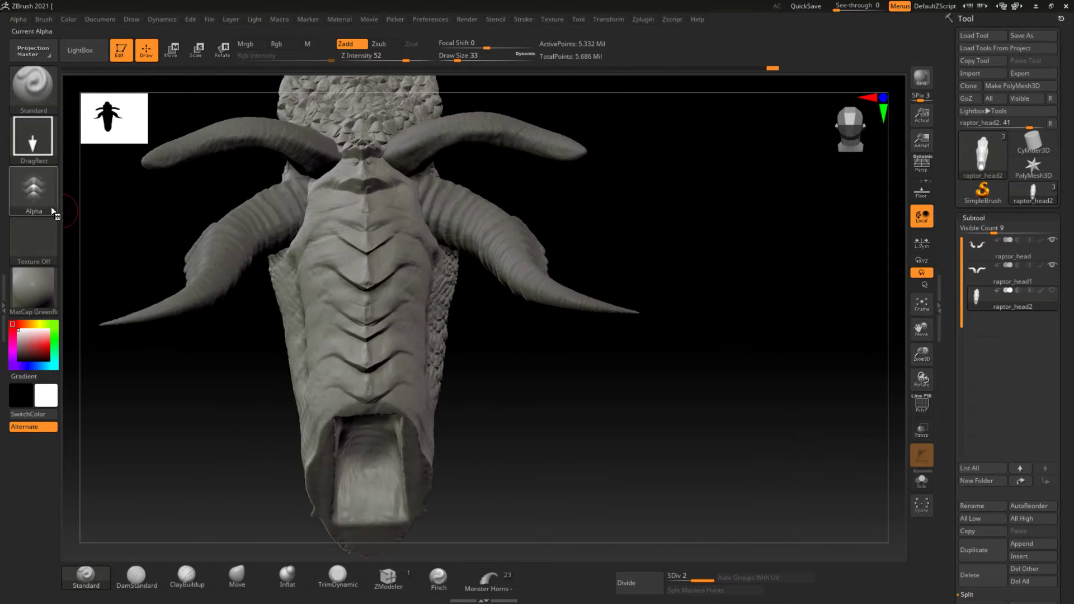
# Switch the alpha back to the plain brush pattern, then to ZGrab022.
pyautogui.click(53, 204)
pyautogui.click(300, 199)
pyautogui.moveTo(300, 201); pyautogui.dragTo(257, 232, button='right')
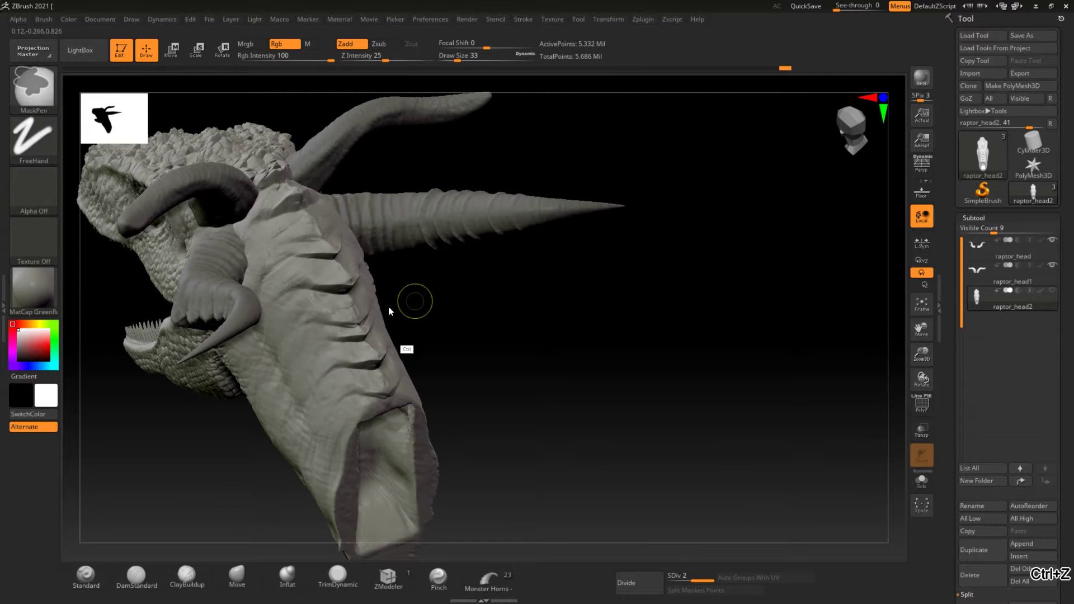
pyautogui.moveTo(493, 269); pyautogui.dragTo(580, 293, button='right')
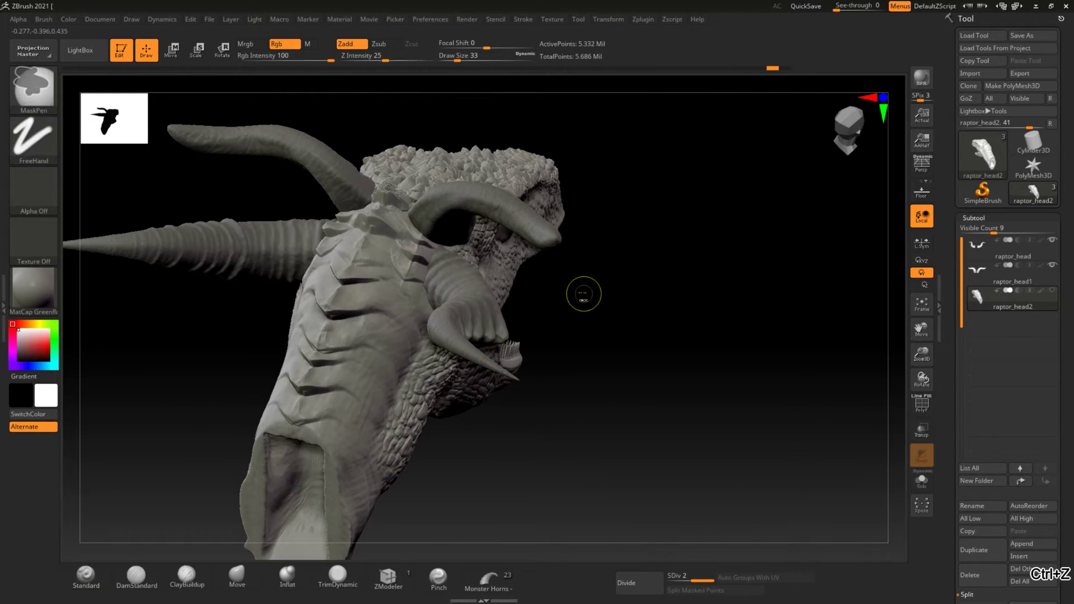
pyautogui.click(34, 190)
pyautogui.click(410, 253)
pyautogui.moveTo(400, 233); pyautogui.dragTo(312, 241, button='right')
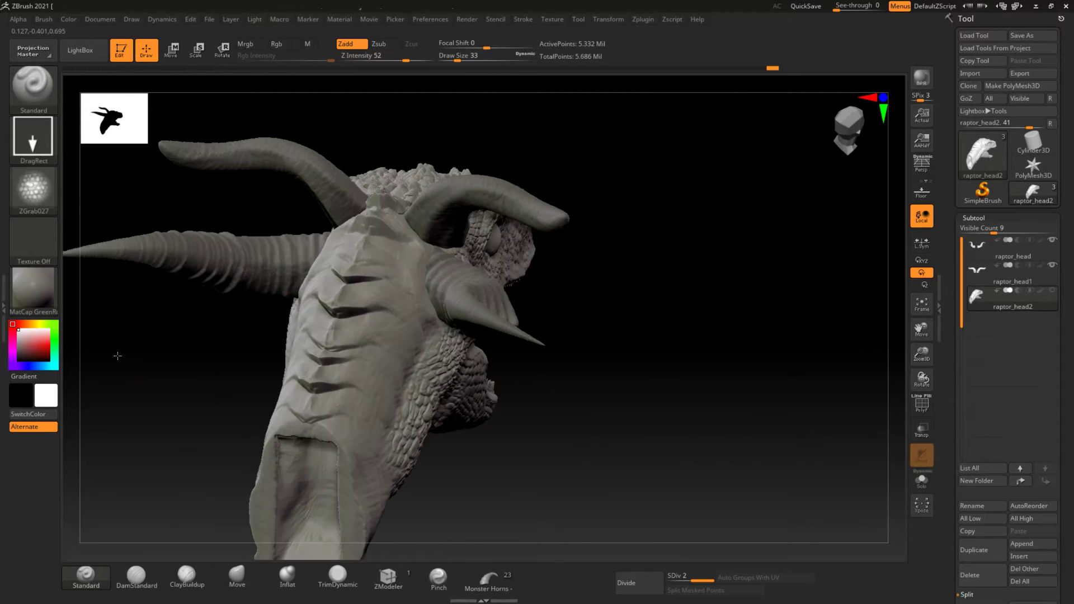
# Stamp ZGrab027 scales over the neck ridge and raise Z Intensity to 54.
pyautogui.moveTo(115, 355); pyautogui.dragTo(399, 223, button='right')
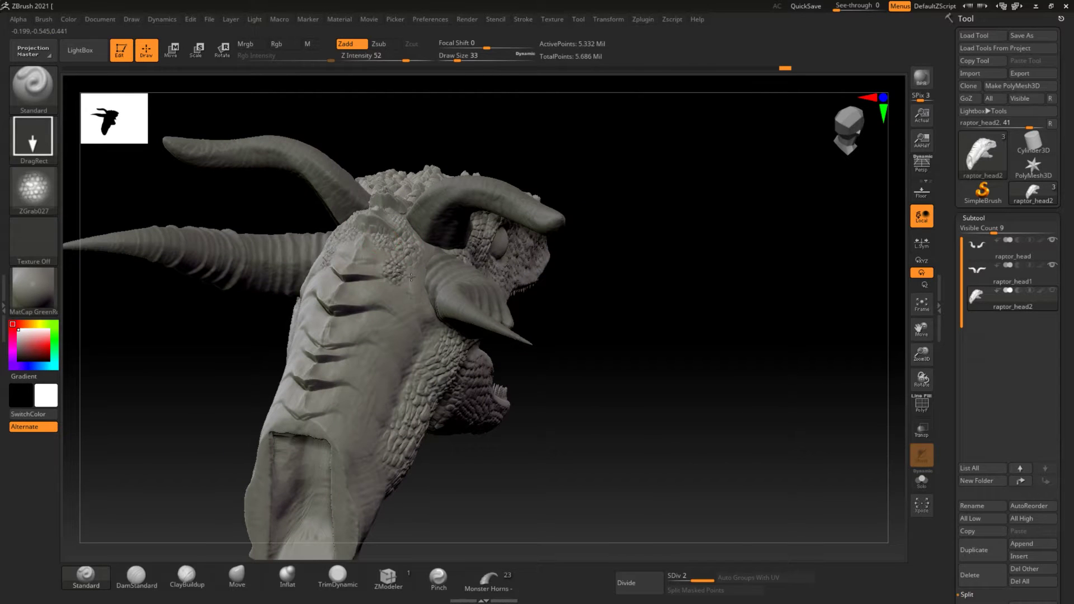
pyautogui.moveTo(400, 317); pyautogui.dragTo(344, 448)
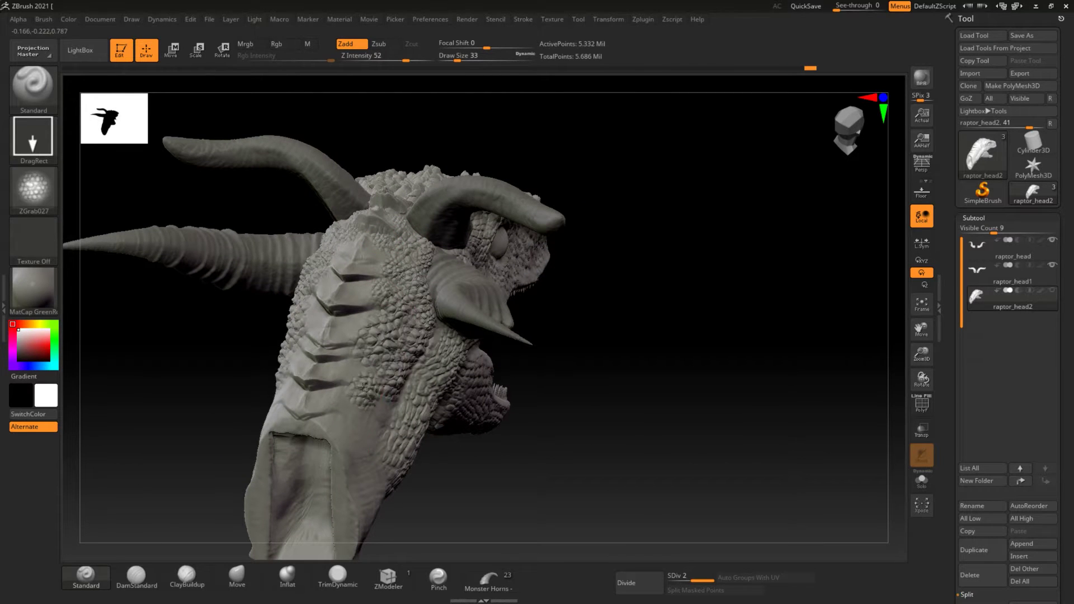
pyautogui.moveTo(344, 448)
pyautogui.mouseDown(button='right')
pyautogui.moveTo(274, 454)
pyautogui.moveTo(378, 227)
pyautogui.moveTo(288, 391)
pyautogui.moveTo(330, 392)
pyautogui.moveTo(340, 363)
pyautogui.mouseUp(button='right')
pyautogui.press('space')
pyautogui.moveTo(270, 284); pyautogui.dragTo(174, 382, button='right')
pyautogui.press('space')
pyautogui.moveTo(329, 454); pyautogui.dragTo(359, 454)
pyautogui.moveTo(347, 458)
pyautogui.mouseDown(button='right')
pyautogui.moveTo(335, 487)
pyautogui.moveTo(462, 431)
pyautogui.moveTo(595, 351)
pyautogui.moveTo(690, 317)
pyautogui.mouseUp(button='right')
# Select the ZGrab02222211 alpha and check the head from top and side.
pyautogui.press('F4')
pyautogui.click(198, 222)
pyautogui.moveTo(198, 223)
pyautogui.mouseDown(button='right')
pyautogui.moveTo(256, 223)
pyautogui.moveTo(250, 205)
pyautogui.moveTo(410, 258)
pyautogui.mouseUp(button='right')
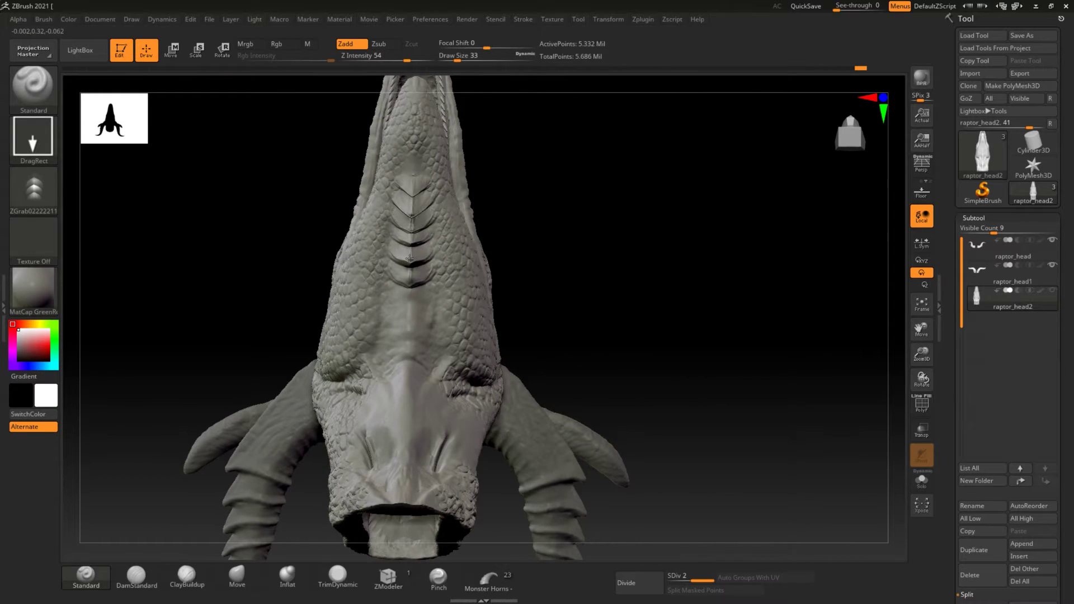
pyautogui.moveTo(235, 278)
pyautogui.mouseDown(button='right')
pyautogui.moveTo(314, 313)
pyautogui.moveTo(347, 447)
pyautogui.moveTo(487, 370)
pyautogui.mouseUp(button='right')
pyautogui.rightClick(347, 448)
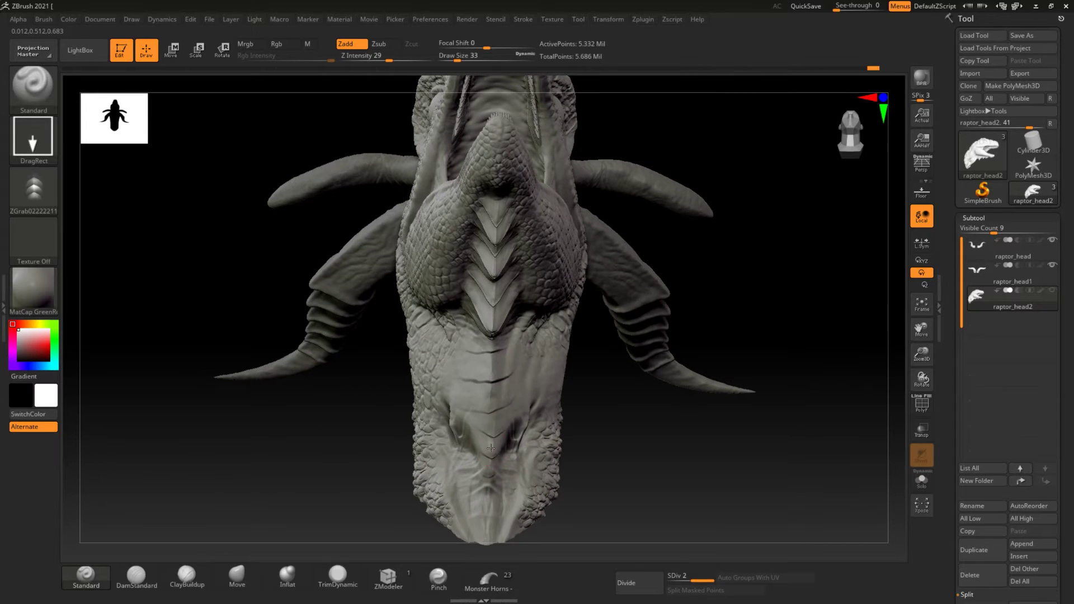
pyautogui.moveTo(490, 447); pyautogui.dragTo(359, 504, button='right')
# Choose the ZGrab02 alpha and turn the head to a side profile.
pyautogui.click(33, 191)
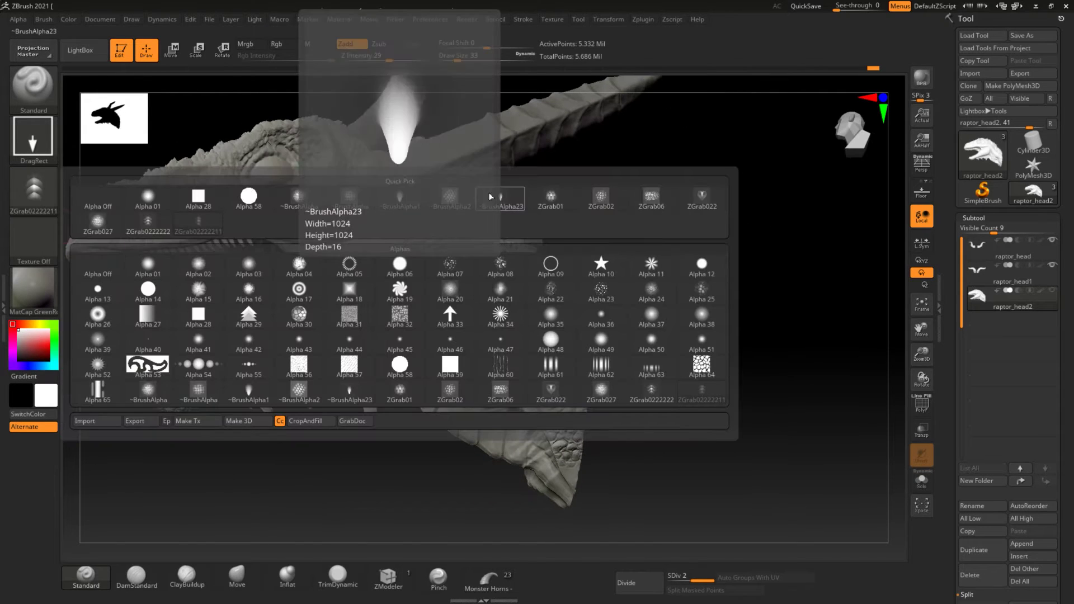
pyautogui.click(601, 196)
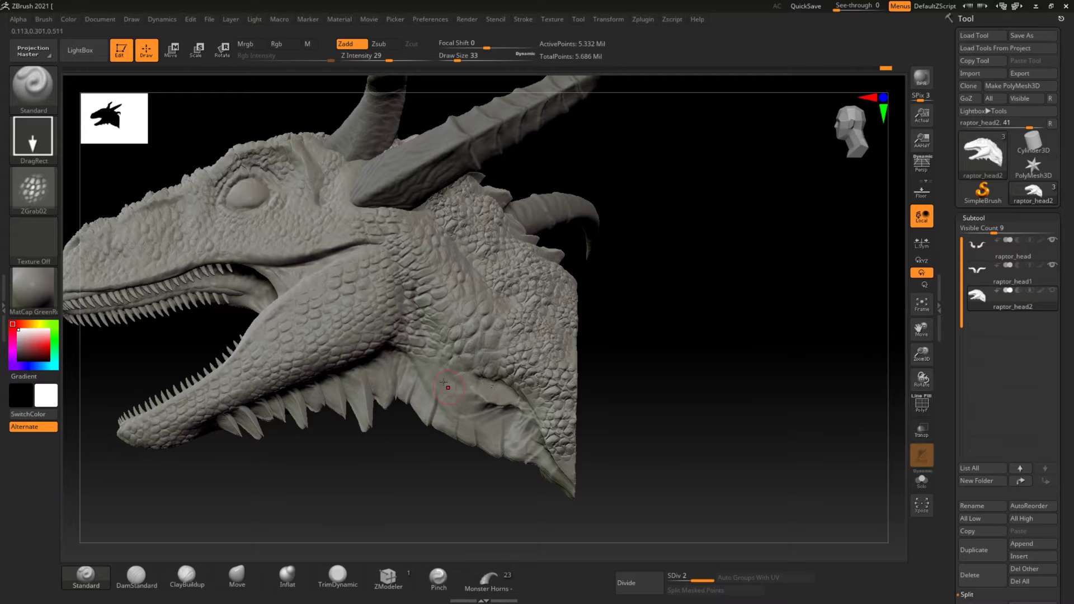
pyautogui.moveTo(476, 470); pyautogui.dragTo(478, 356, button='right')
pyautogui.moveTo(445, 407); pyautogui.dragTo(463, 470, button='right')
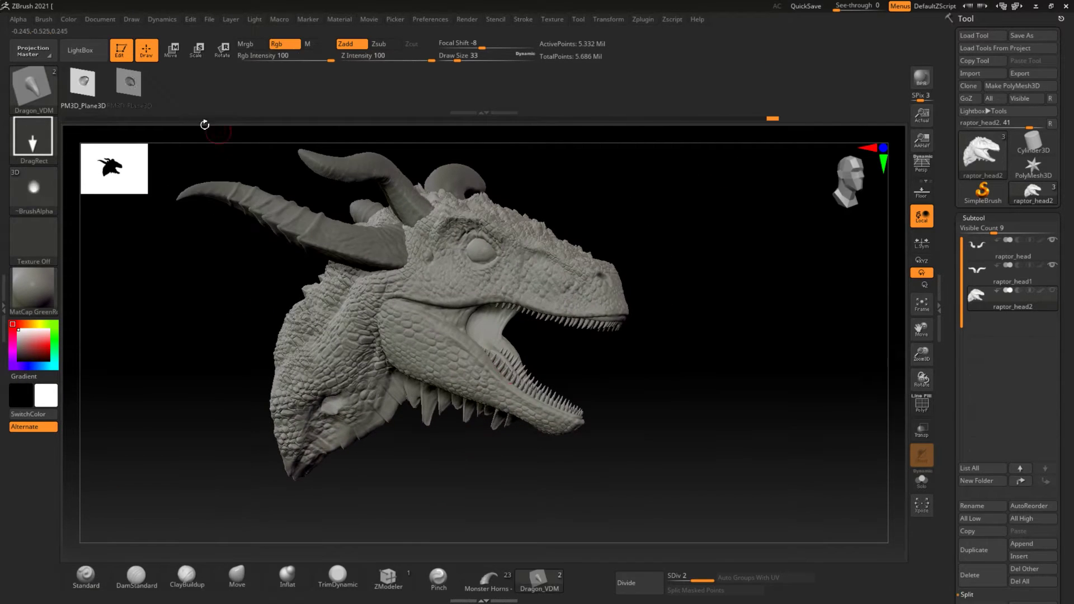
# Stamp two runs of spiky Dragon_VDM scales behind the mouth and review them from several angles.
pyautogui.moveTo(463, 469)
pyautogui.mouseDown(button='right')
pyautogui.moveTo(618, 345)
pyautogui.moveTo(369, 267)
pyautogui.mouseUp(button='right')
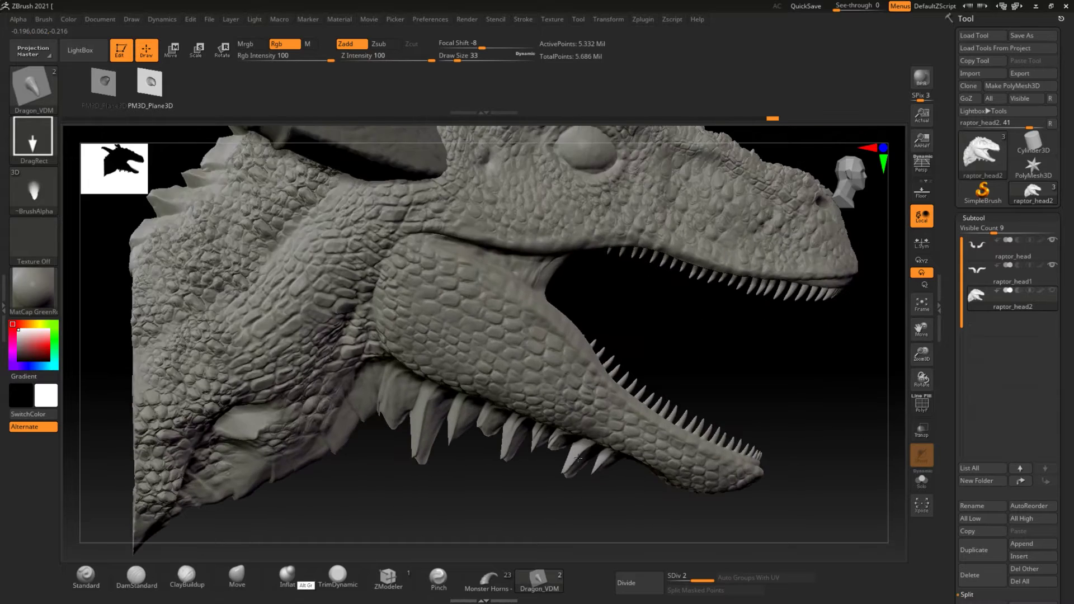
pyautogui.moveTo(380, 272); pyautogui.dragTo(442, 285)
pyautogui.moveTo(442, 286); pyautogui.dragTo(474, 282, button='right')
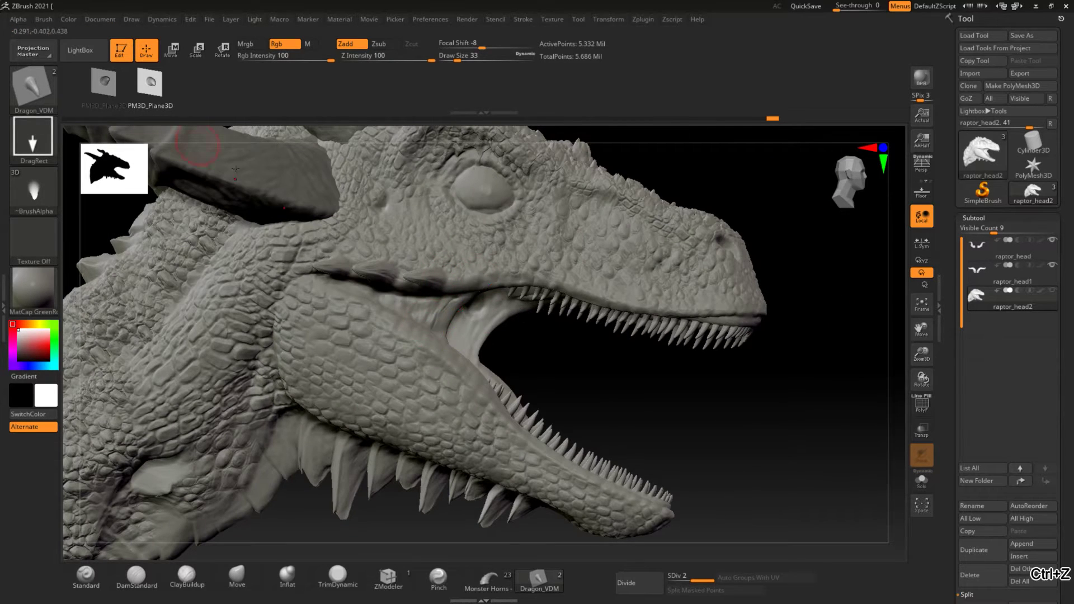
pyautogui.moveTo(559, 348); pyautogui.dragTo(360, 248, button='right')
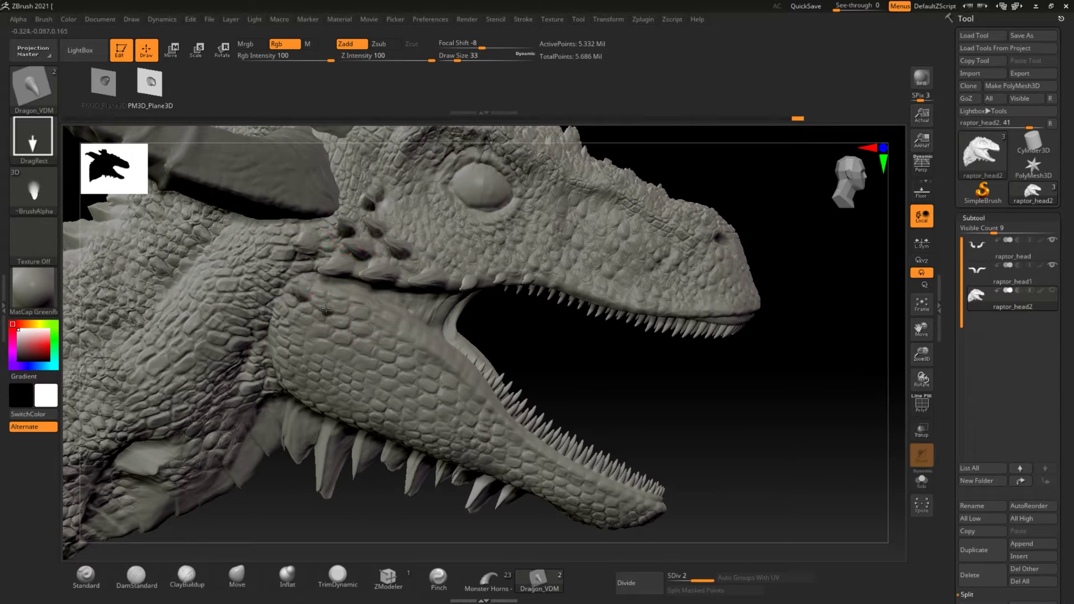
pyautogui.moveTo(422, 354); pyautogui.dragTo(381, 360, button='right')
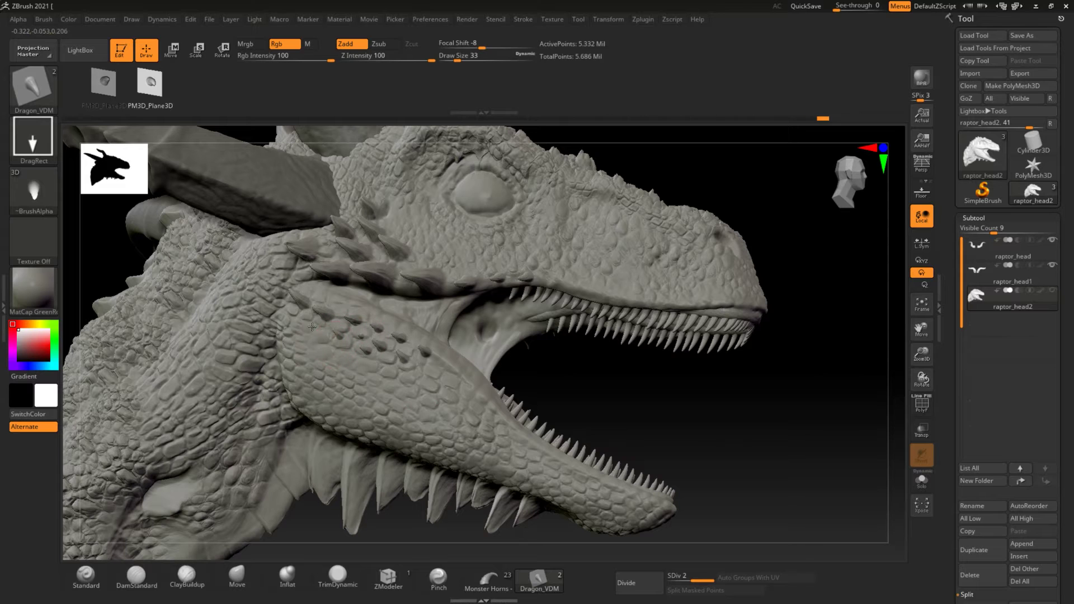
pyautogui.moveTo(390, 422); pyautogui.dragTo(438, 418, button='right')
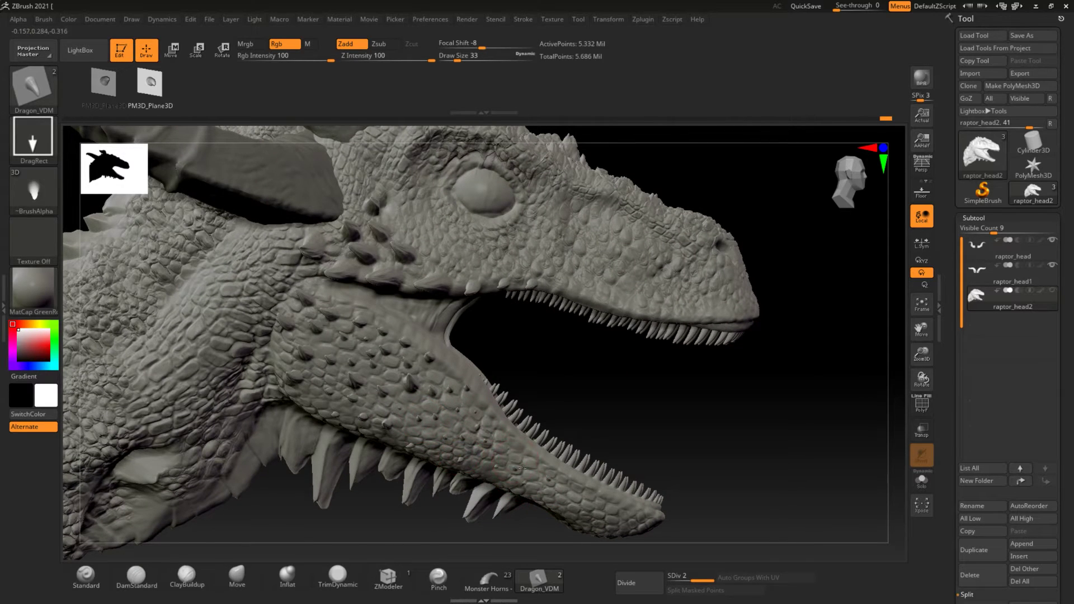
pyautogui.moveTo(522, 469)
pyautogui.mouseDown(button='right')
pyautogui.moveTo(440, 341)
pyautogui.moveTo(456, 286)
pyautogui.moveTo(474, 277)
pyautogui.mouseUp(button='right')
pyautogui.moveTo(503, 309); pyautogui.dragTo(410, 227, button='right')
pyautogui.moveTo(505, 222)
pyautogui.mouseDown(button='right')
pyautogui.moveTo(618, 307)
pyautogui.moveTo(720, 468)
pyautogui.moveTo(431, 443)
pyautogui.moveTo(444, 448)
pyautogui.moveTo(207, 338)
pyautogui.moveTo(250, 348)
pyautogui.mouseUp(button='right')
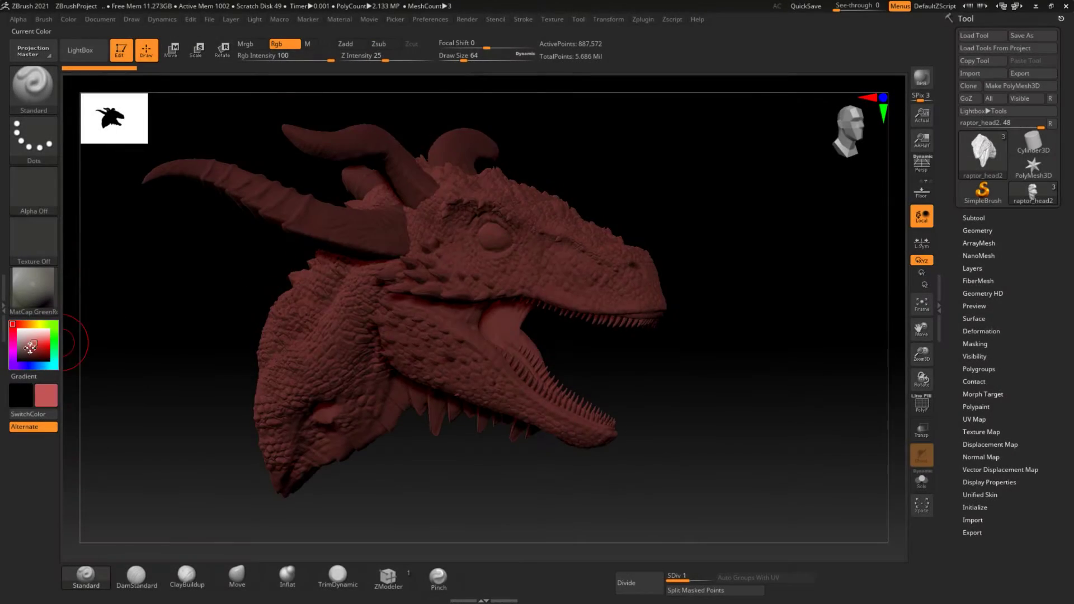
# Lock rotation to one axis and review the red-painted head from all sides.
pyautogui.moveTo(504, 335); pyautogui.dragTo(915, 277, button='right')
pyautogui.click(921, 273)
pyautogui.moveTo(559, 336)
pyautogui.mouseDown(button='right')
pyautogui.moveTo(448, 328)
pyautogui.moveTo(446, 310)
pyautogui.mouseUp(button='right')
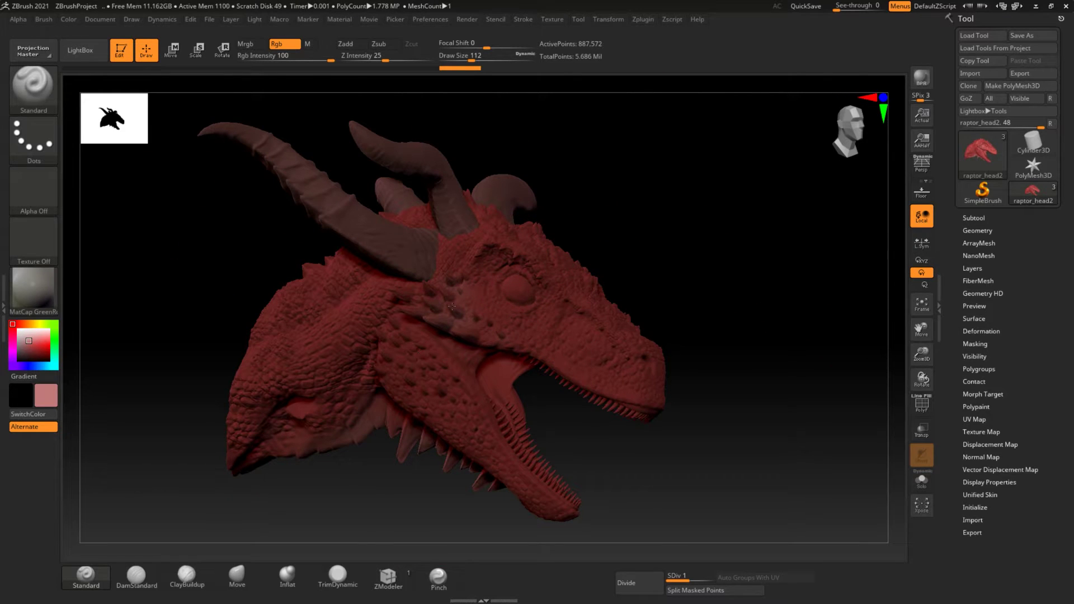
pyautogui.moveTo(662, 376)
pyautogui.mouseDown(button='right')
pyautogui.moveTo(361, 296)
pyautogui.moveTo(583, 300)
pyautogui.mouseUp(button='right')
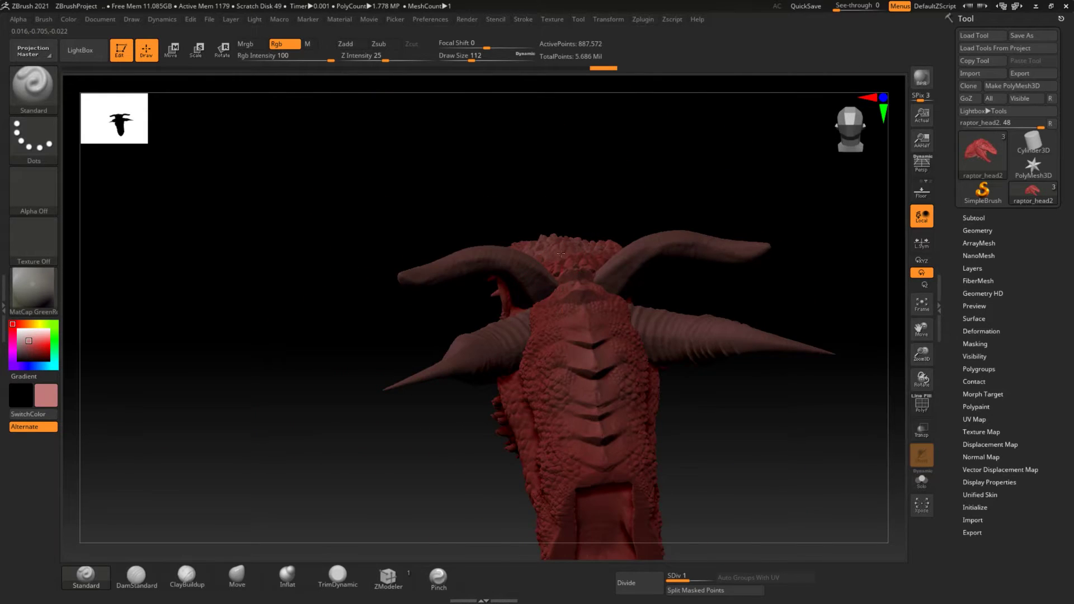
pyautogui.moveTo(561, 254); pyautogui.dragTo(535, 268, button='right')
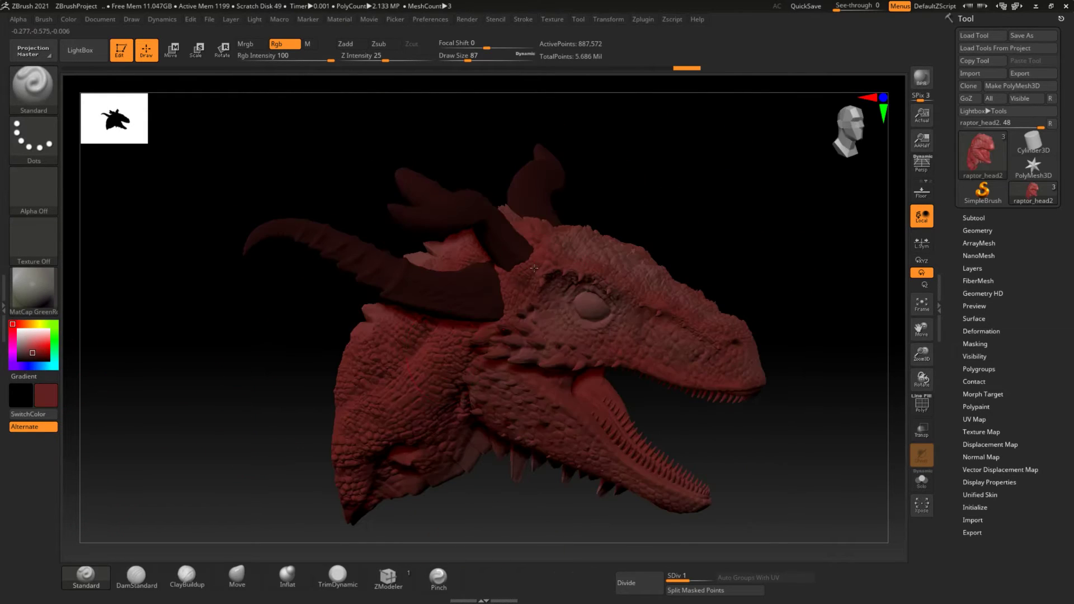
pyautogui.moveTo(465, 354)
pyautogui.mouseDown(button='right')
pyautogui.moveTo(486, 357)
pyautogui.moveTo(454, 329)
pyautogui.moveTo(567, 441)
pyautogui.moveTo(424, 278)
pyautogui.mouseUp(button='right')
pyautogui.moveTo(511, 326)
pyautogui.mouseDown(button='right')
pyautogui.moveTo(350, 456)
pyautogui.moveTo(449, 411)
pyautogui.mouseUp(button='right')
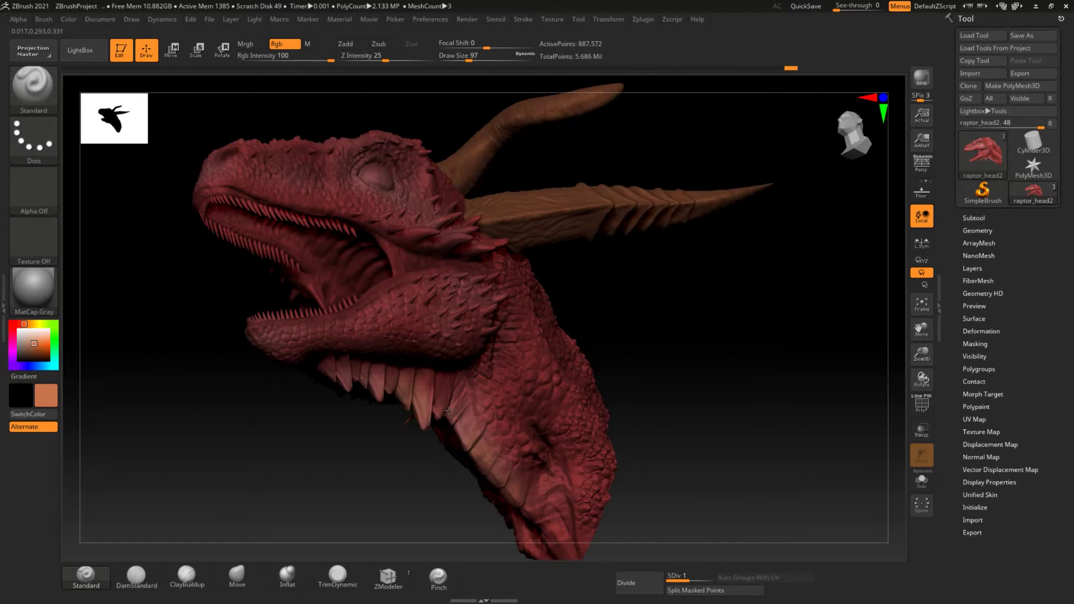
pyautogui.moveTo(359, 379)
pyautogui.mouseDown(button='right')
pyautogui.moveTo(374, 279)
pyautogui.moveTo(343, 338)
pyautogui.moveTo(161, 405)
pyautogui.moveTo(318, 341)
pyautogui.mouseUp(button='right')
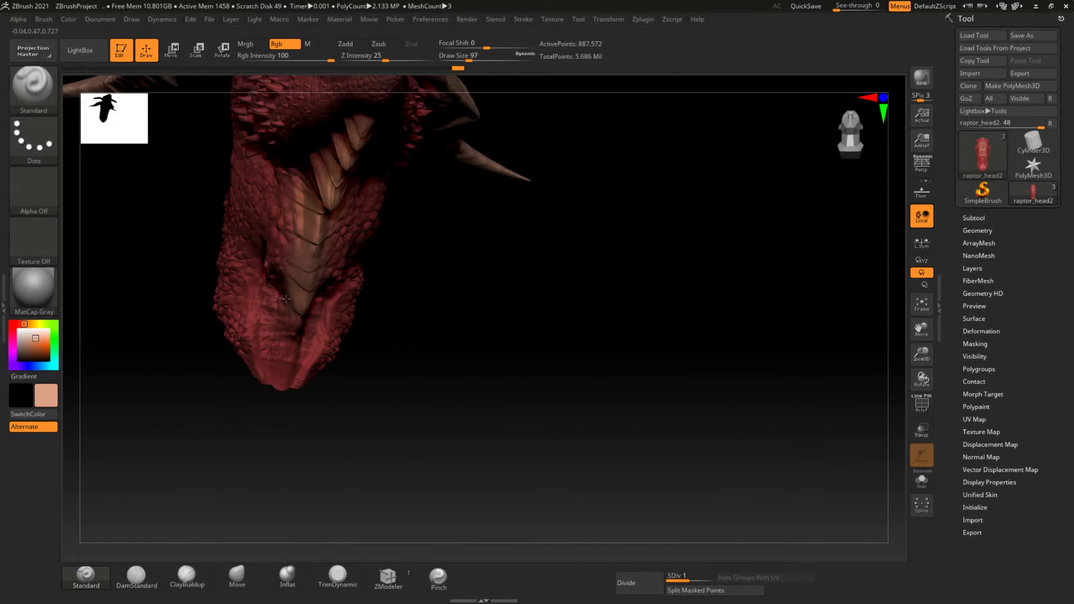
pyautogui.moveTo(286, 298); pyautogui.dragTo(306, 347, button='right')
# Try purple on the horns, revert to dark red, and set the stroke to Color Spray.
pyautogui.press('space')
pyautogui.click(216, 302)
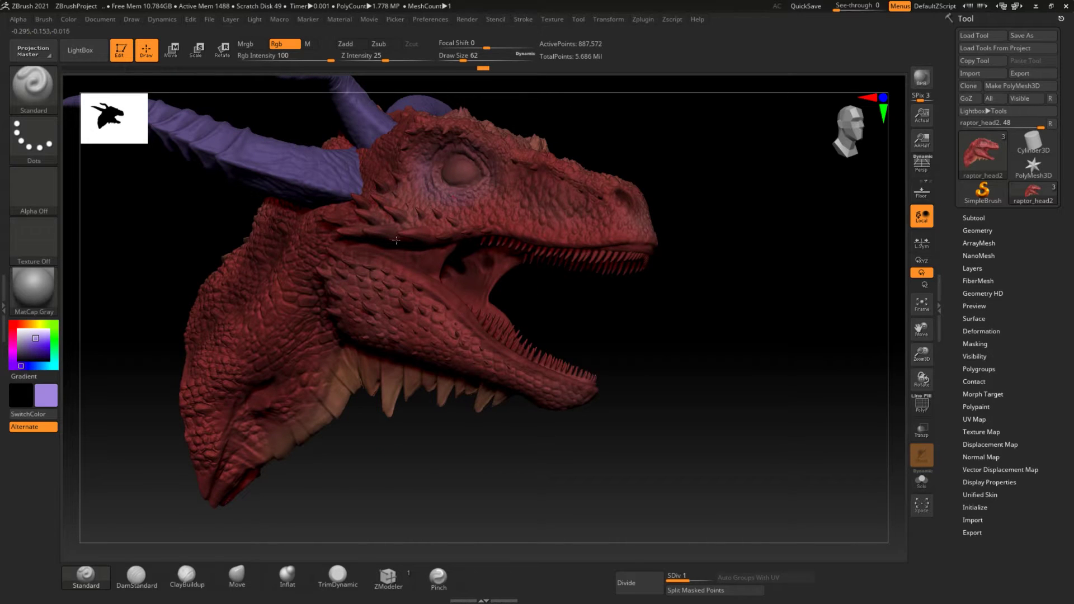
pyautogui.moveTo(485, 225); pyautogui.dragTo(392, 280, button='right')
pyautogui.press('space')
pyautogui.moveTo(358, 269); pyautogui.dragTo(420, 291, button='right')
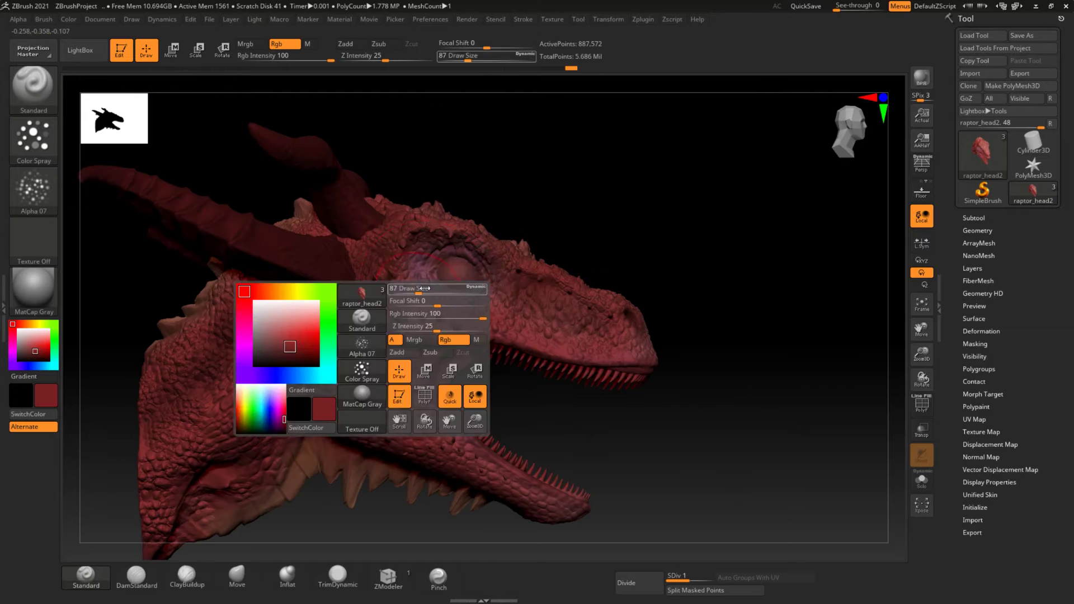
# Spray pink and dark red secondary-colour mottling over the lower jaw and face.
pyautogui.moveTo(400, 278); pyautogui.dragTo(337, 348)
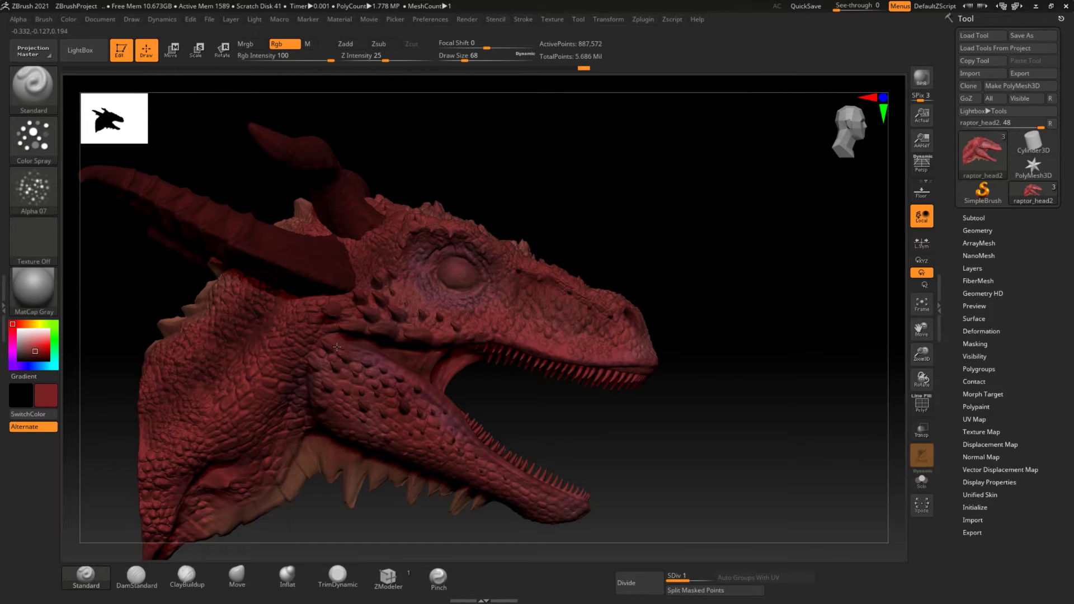
pyautogui.click(29, 342)
pyautogui.moveTo(454, 156)
pyautogui.mouseDown()
pyautogui.moveTo(516, 424)
pyautogui.moveTo(425, 358)
pyautogui.mouseUp()
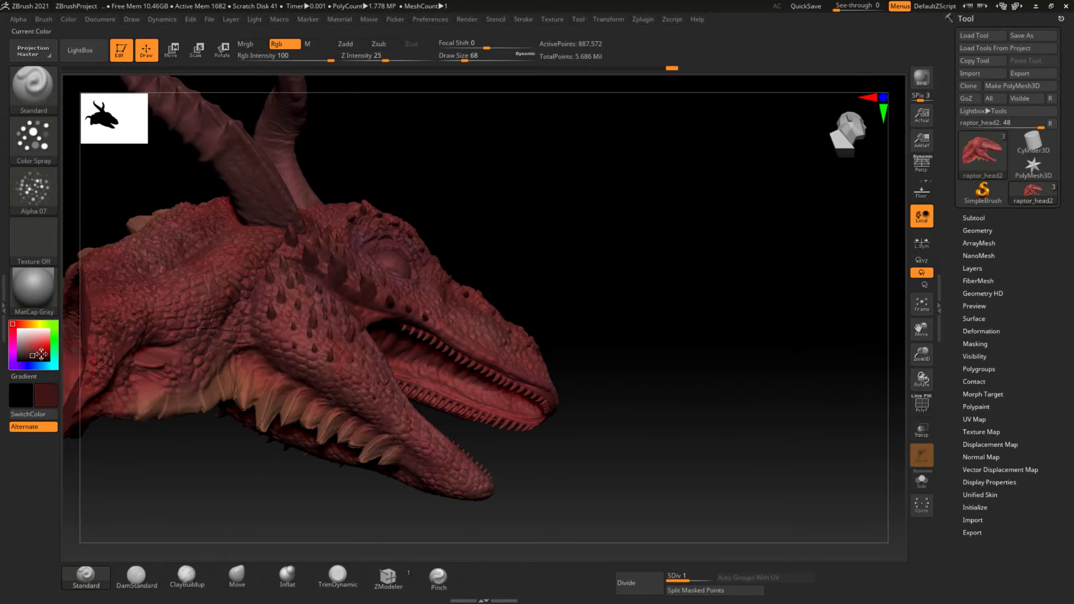
pyautogui.click(32, 351)
pyautogui.moveTo(286, 373); pyautogui.dragTo(366, 301, button='right')
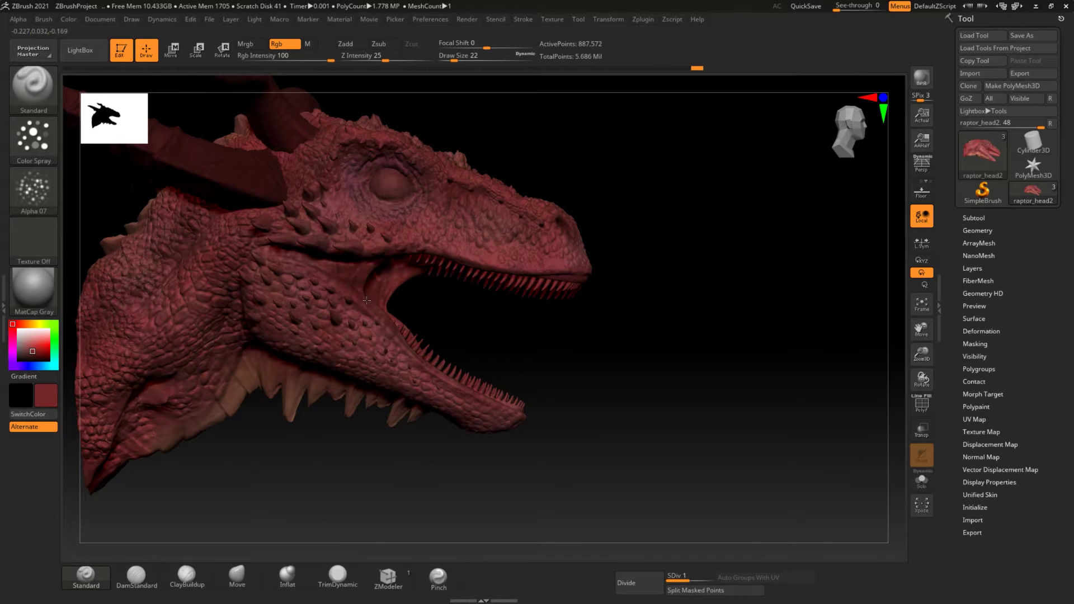
pyautogui.moveTo(420, 252)
pyautogui.mouseDown(button='right')
pyautogui.moveTo(523, 426)
pyautogui.moveTo(260, 299)
pyautogui.moveTo(291, 211)
pyautogui.mouseUp(button='right')
pyautogui.moveTo(577, 386)
pyautogui.mouseDown(button='right')
pyautogui.moveTo(616, 427)
pyautogui.moveTo(727, 347)
pyautogui.mouseUp(button='right')
# Open Mask By Cavity, reshape the Cavity Profile curve for scale crevices, and review the head.
pyautogui.click(975, 343)
pyautogui.click(980, 532)
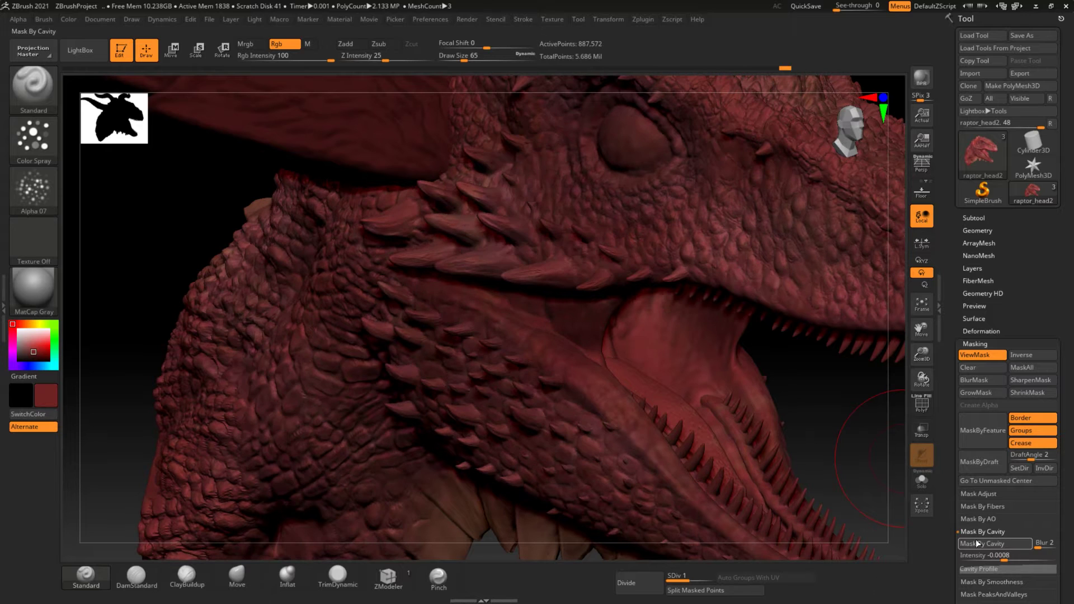
pyautogui.click(984, 569)
pyautogui.moveTo(1019, 485); pyautogui.dragTo(1032, 506)
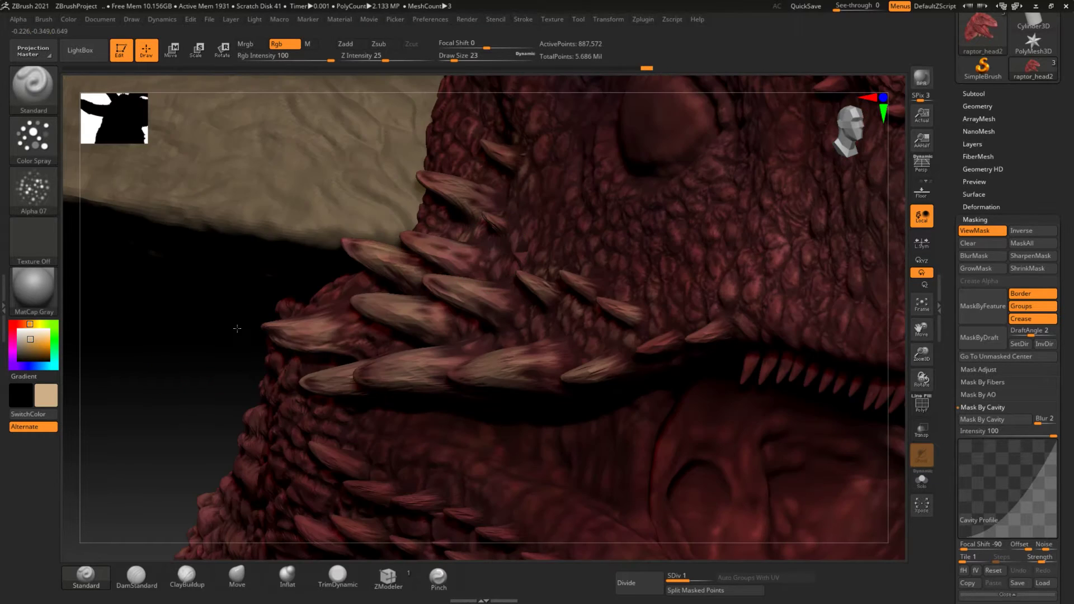
pyautogui.moveTo(237, 328); pyautogui.dragTo(422, 339)
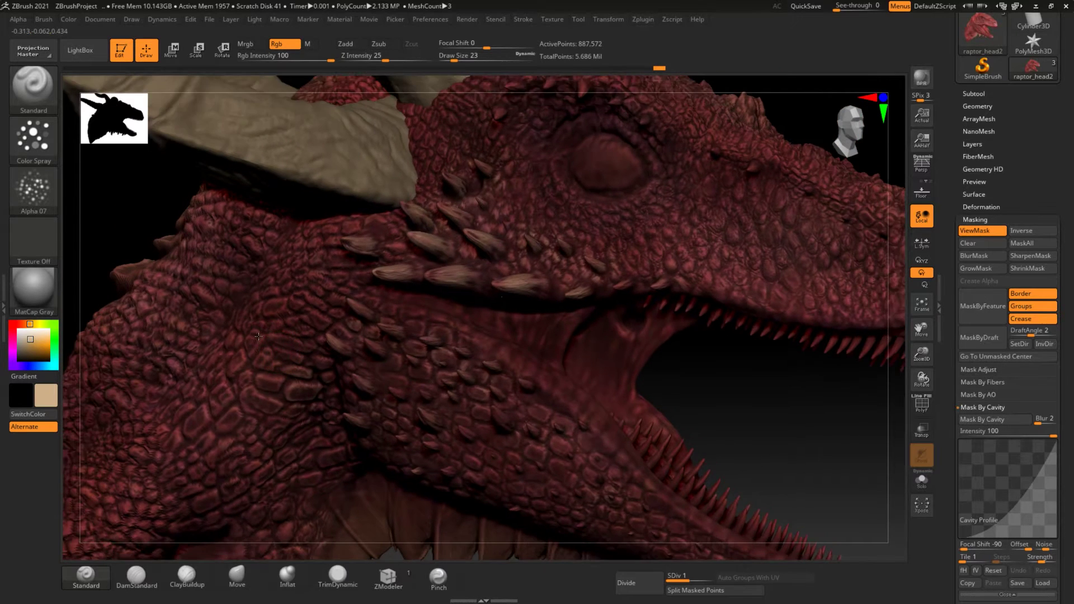
pyautogui.moveTo(581, 481); pyautogui.dragTo(285, 366)
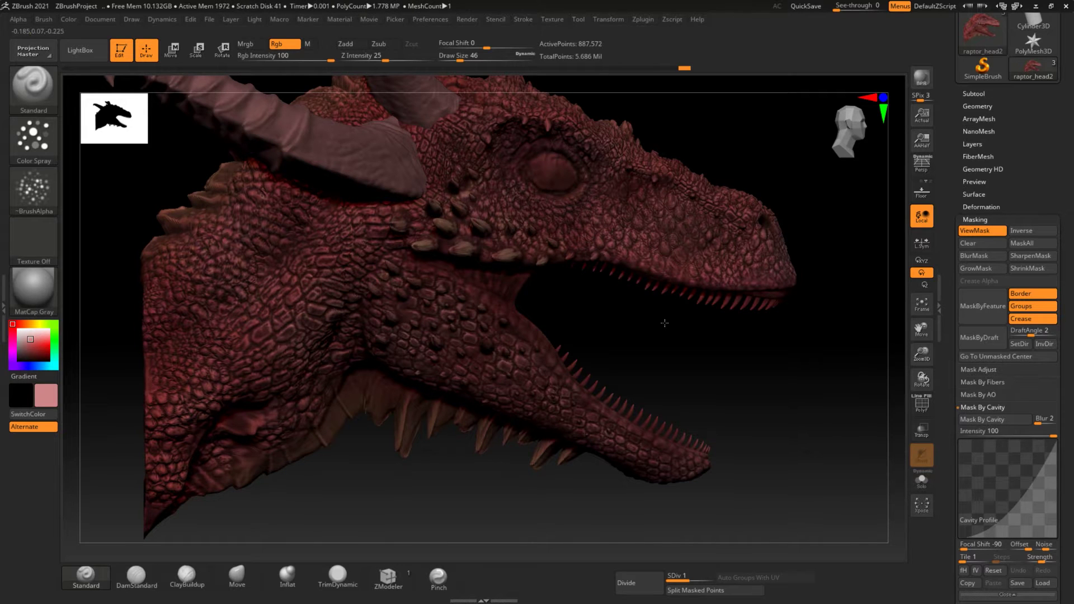
pyautogui.moveTo(668, 325); pyautogui.dragTo(489, 166)
pyautogui.moveTo(325, 444)
pyautogui.mouseDown()
pyautogui.moveTo(312, 374)
pyautogui.moveTo(360, 339)
pyautogui.mouseUp()
# Try a pink colour with a larger brush, undo it, and return to dark red.
pyautogui.moveTo(455, 431); pyautogui.dragTo(501, 422)
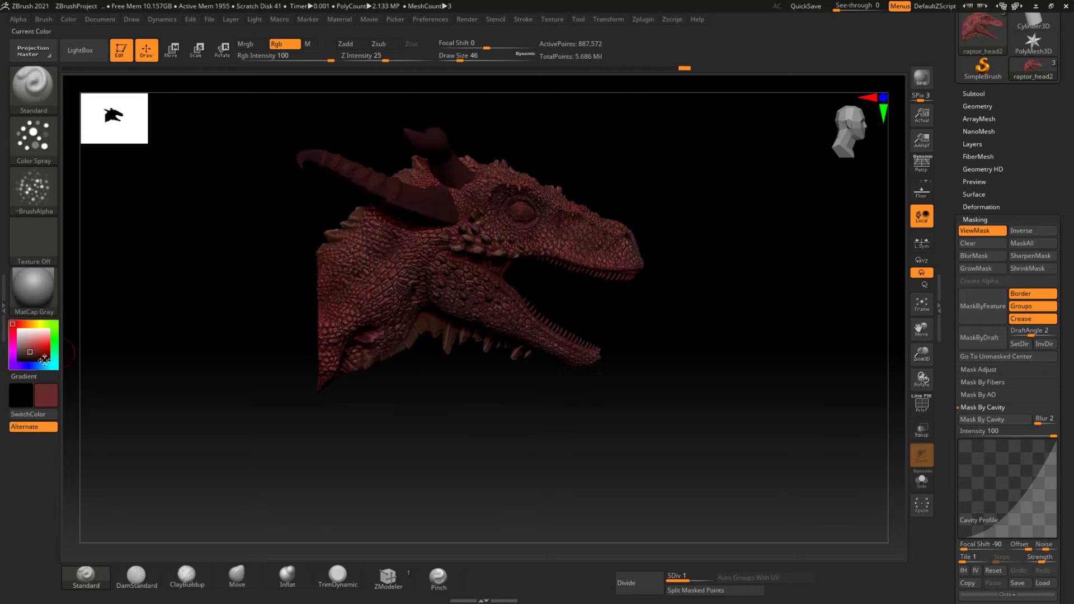
pyautogui.keyDown('alt'); pyautogui.moveTo(420, 417); pyautogui.dragTo(650, 324); pyautogui.keyUp('alt')
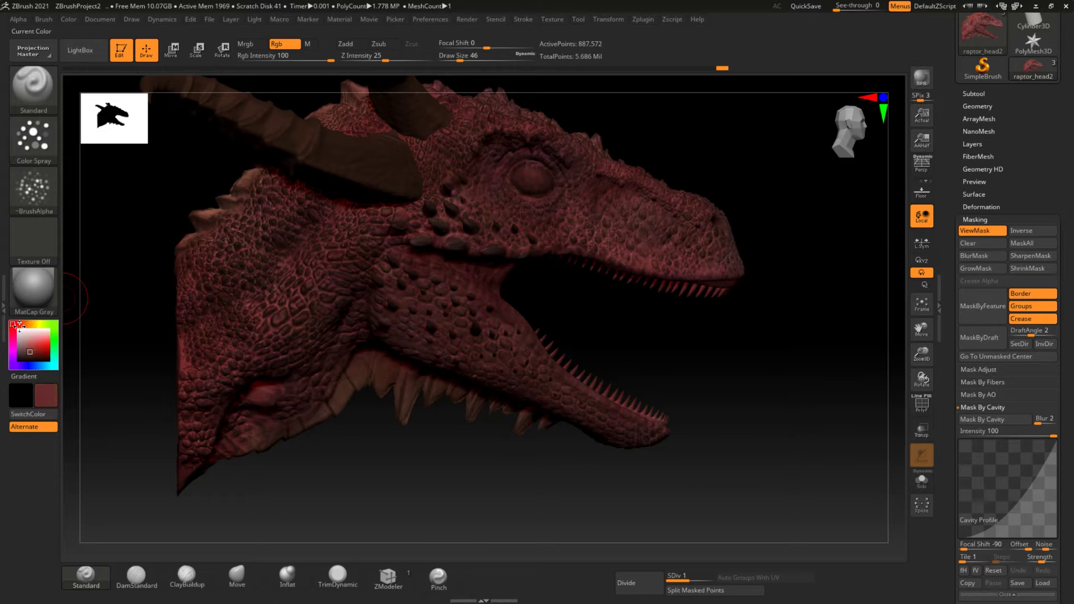
pyautogui.moveTo(17, 325); pyautogui.dragTo(226, 280)
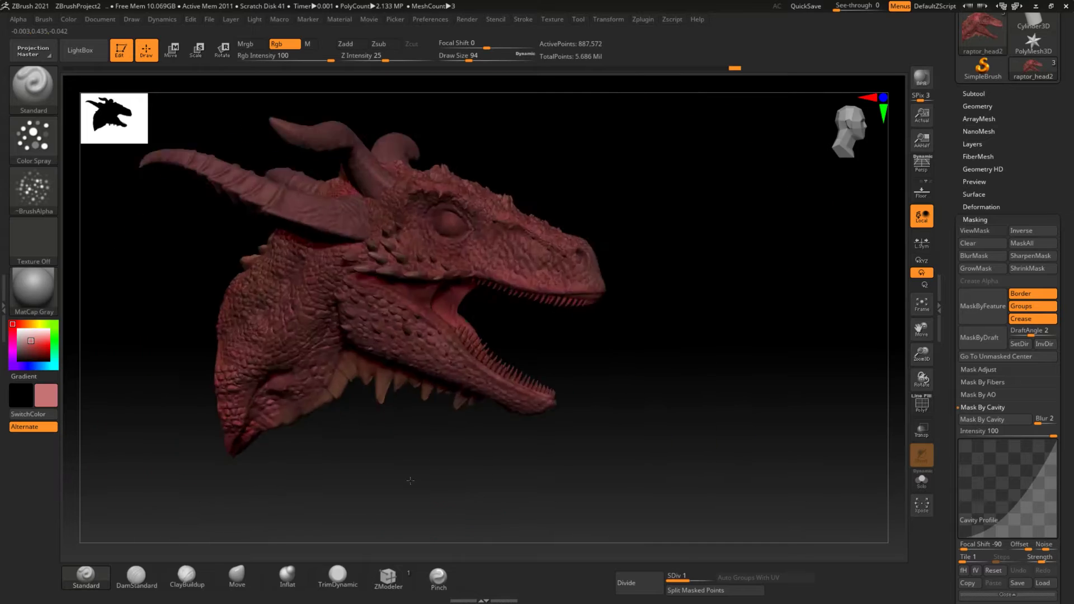
pyautogui.hotkey('ctrl', 'z')
pyautogui.hotkey('ctrl', 'z')
pyautogui.hotkey('ctrl', 'z')
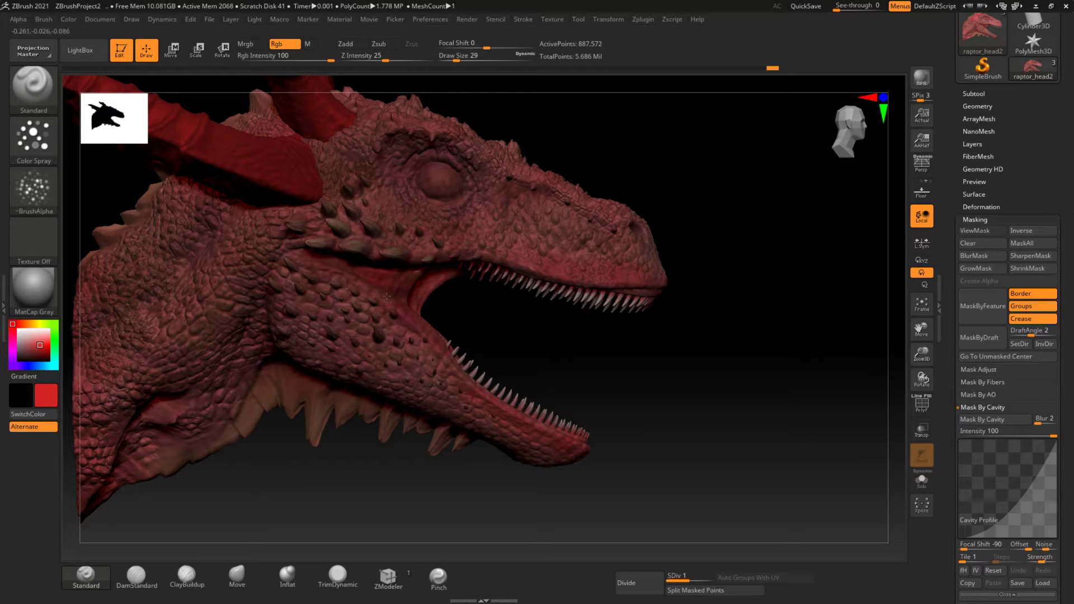
pyautogui.click(30, 353)
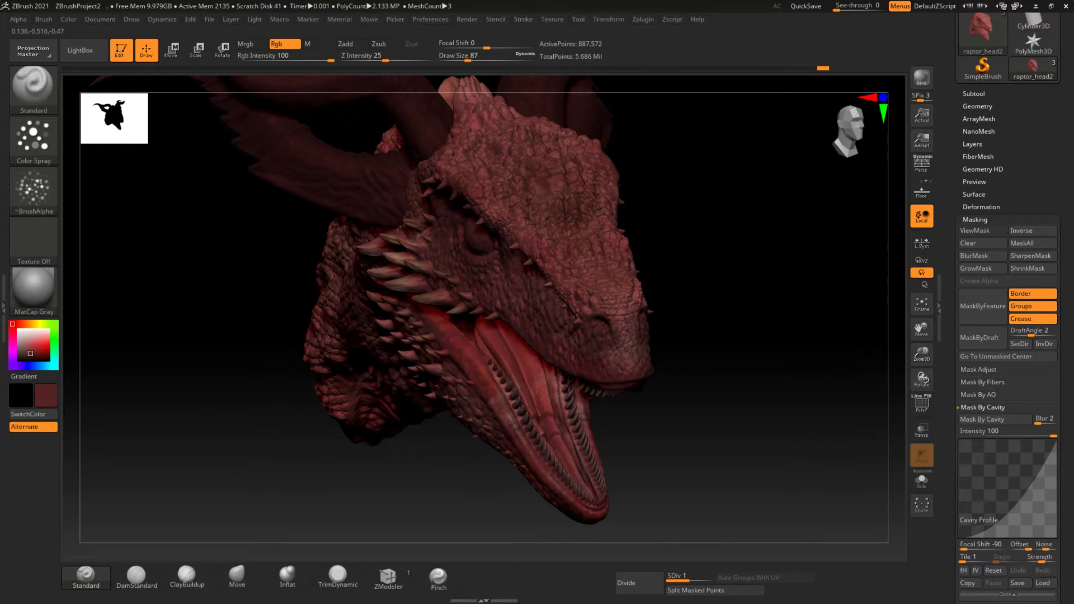
# Apply Mask By Cavity across the whole head's scaly skin.
pyautogui.moveTo(599, 209)
pyautogui.mouseDown()
pyautogui.moveTo(365, 468)
pyautogui.moveTo(338, 386)
pyautogui.moveTo(443, 312)
pyautogui.mouseUp()
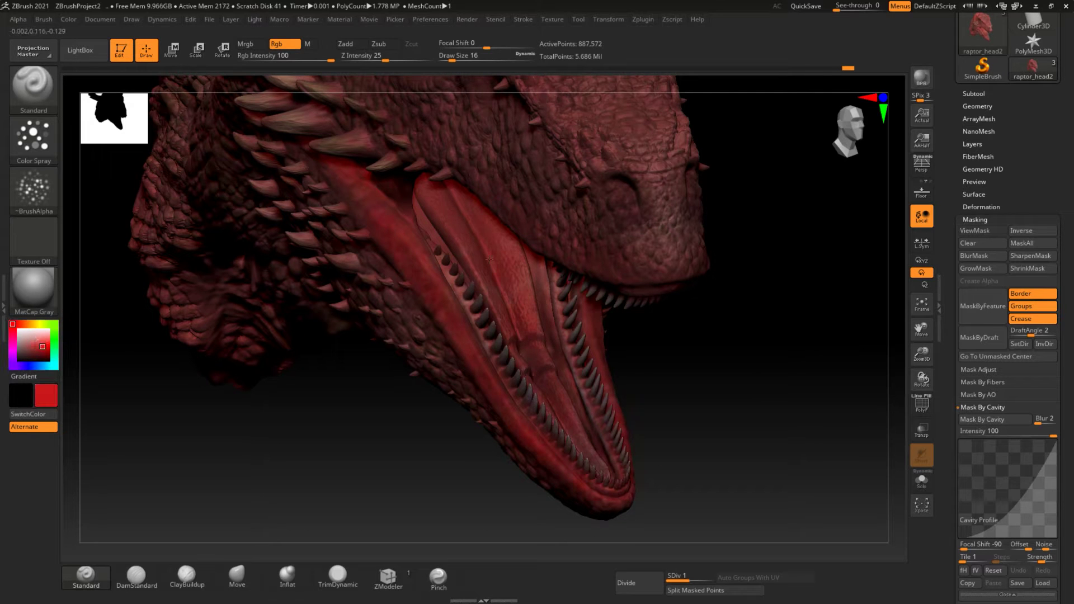
pyautogui.moveTo(435, 269)
pyautogui.mouseDown()
pyautogui.moveTo(319, 376)
pyautogui.moveTo(622, 374)
pyautogui.moveTo(480, 448)
pyautogui.moveTo(348, 408)
pyautogui.moveTo(392, 391)
pyautogui.mouseUp()
pyautogui.click(985, 424)
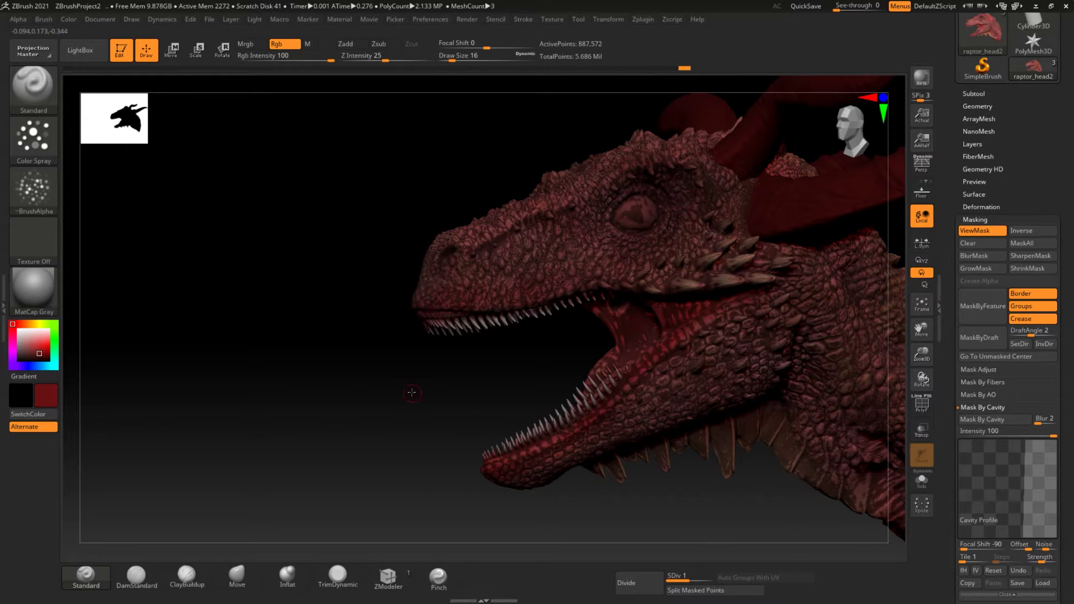
pyautogui.press('space')
# Select the horns subtool and fill it with a tan colour.
pyautogui.moveTo(574, 252)
pyautogui.mouseDown()
pyautogui.moveTo(443, 352)
pyautogui.moveTo(264, 448)
pyautogui.mouseUp()
pyautogui.keyDown('alt'); pyautogui.click(592, 108); pyautogui.keyUp('alt')
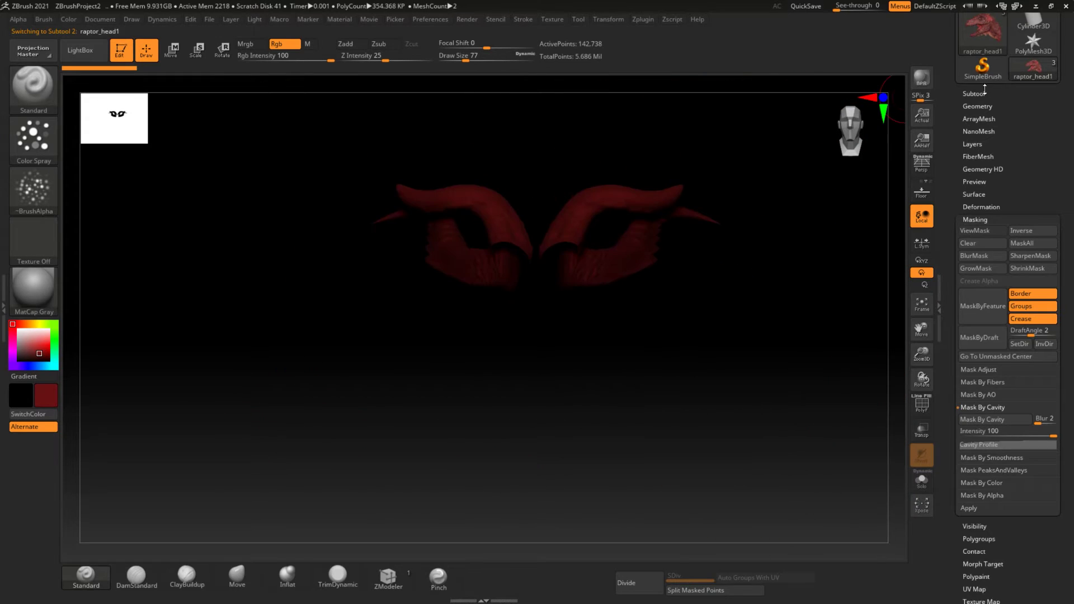
pyautogui.click(985, 92)
pyautogui.moveTo(676, 307); pyautogui.dragTo(710, 271)
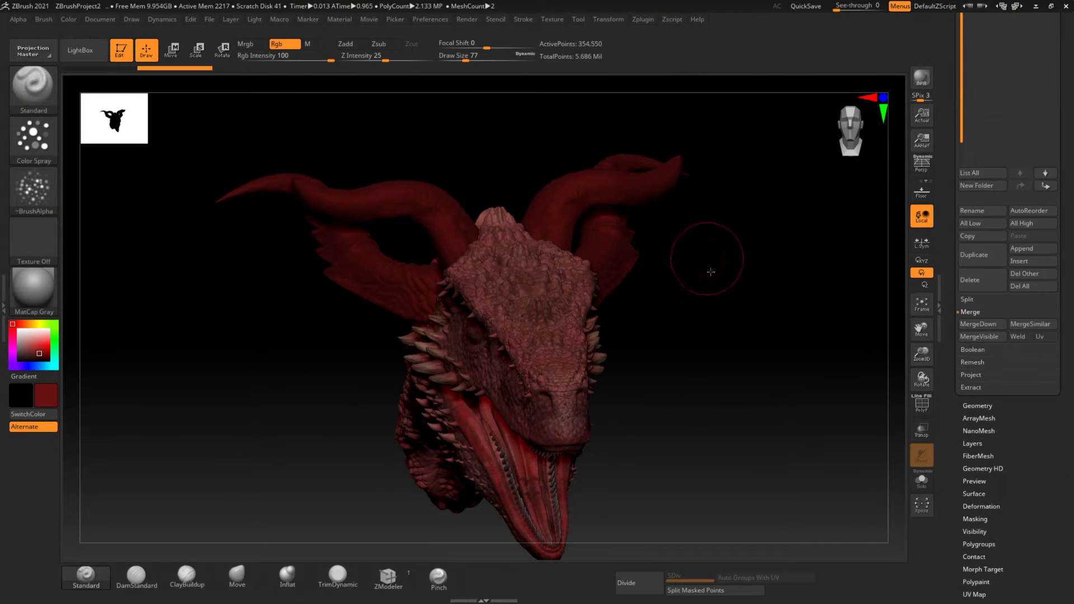
pyautogui.click(30, 324)
pyautogui.moveTo(39, 354); pyautogui.dragTo(32, 341)
pyautogui.click(69, 19)
# Apply Mask By Cavity to the horns.
pyautogui.moveTo(313, 313); pyautogui.dragTo(12, 322)
pyautogui.moveTo(185, 392); pyautogui.dragTo(137, 362)
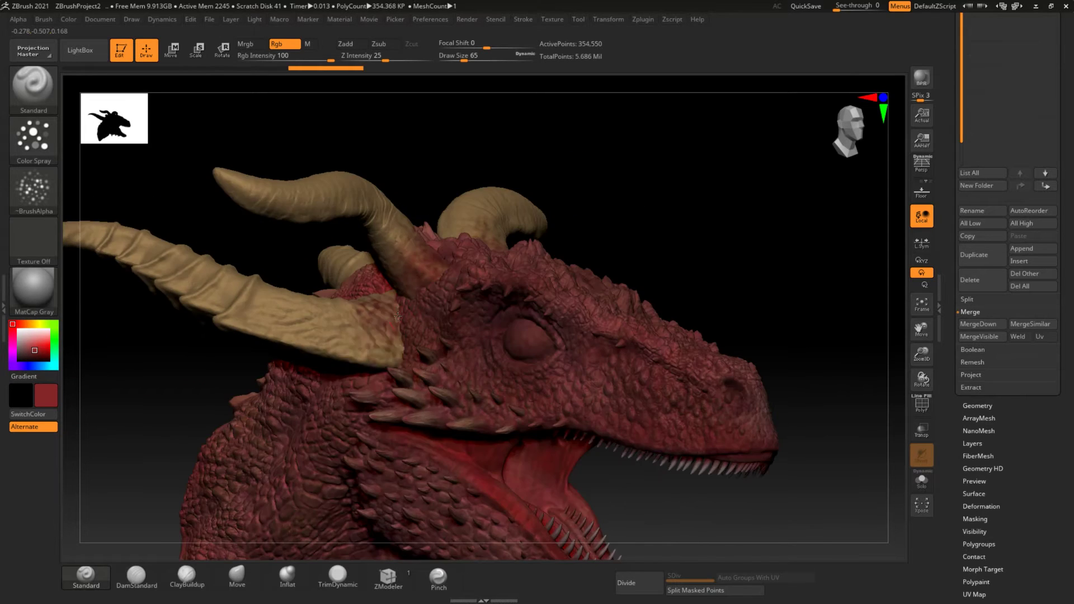
pyautogui.moveTo(607, 206)
pyautogui.mouseDown()
pyautogui.moveTo(410, 237)
pyautogui.moveTo(237, 353)
pyautogui.mouseUp()
pyautogui.click(975, 519)
pyautogui.click(999, 292)
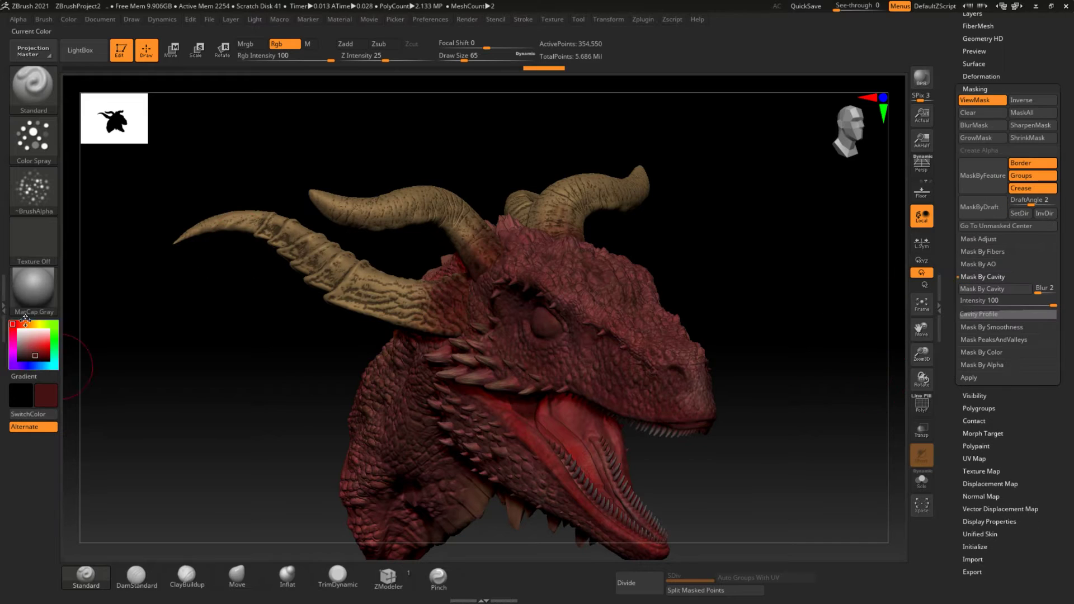
# Choose a tan-brown colour, invert the horn mask and hide its display.
pyautogui.moveTo(43, 343); pyautogui.dragTo(90, 349)
pyautogui.moveTo(159, 260)
pyautogui.mouseDown()
pyautogui.moveTo(238, 149)
pyautogui.moveTo(596, 239)
pyautogui.mouseUp()
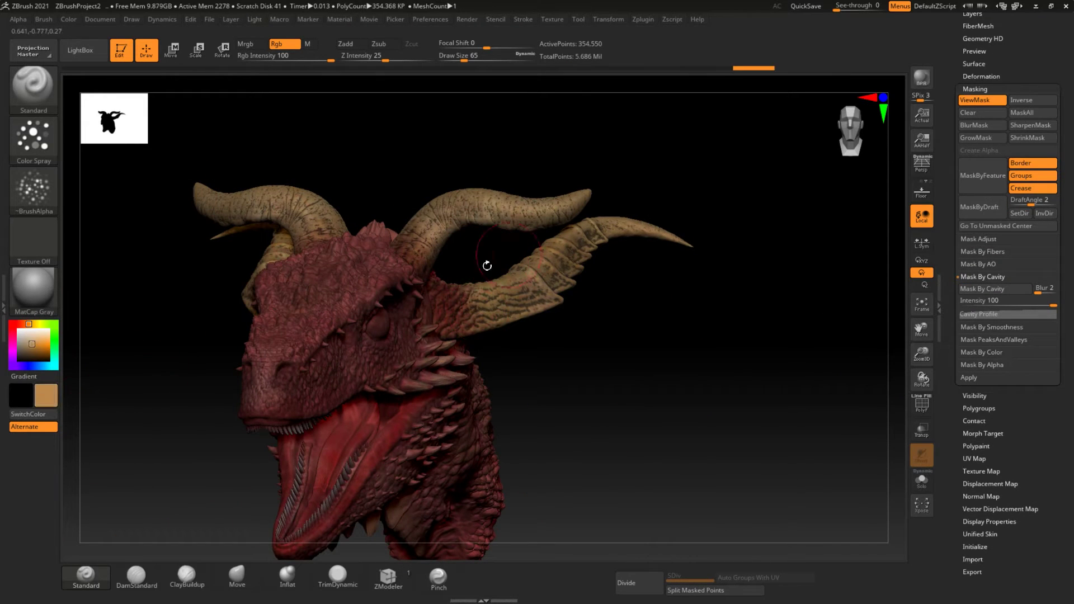
pyautogui.hotkey('ctrl', 'i')
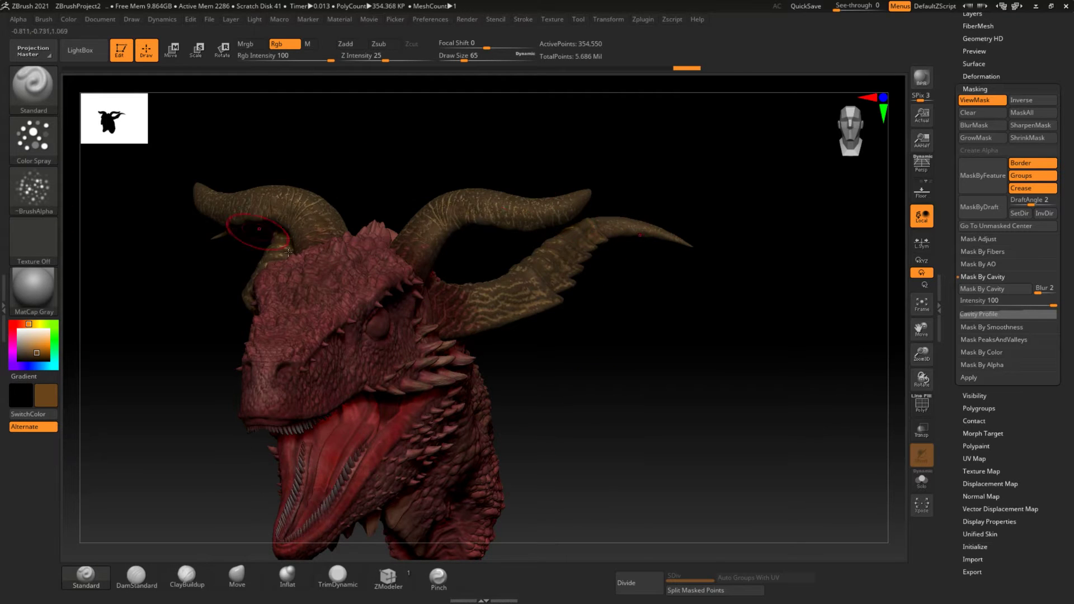
pyautogui.hotkey('ctrl', 'h')
pyautogui.moveTo(648, 431)
pyautogui.keyDown('alt'); pyautogui.mouseDown()
pyautogui.moveTo(551, 419)
pyautogui.moveTo(508, 161)
pyautogui.moveTo(606, 185)
pyautogui.mouseUp(); pyautogui.keyUp('alt')
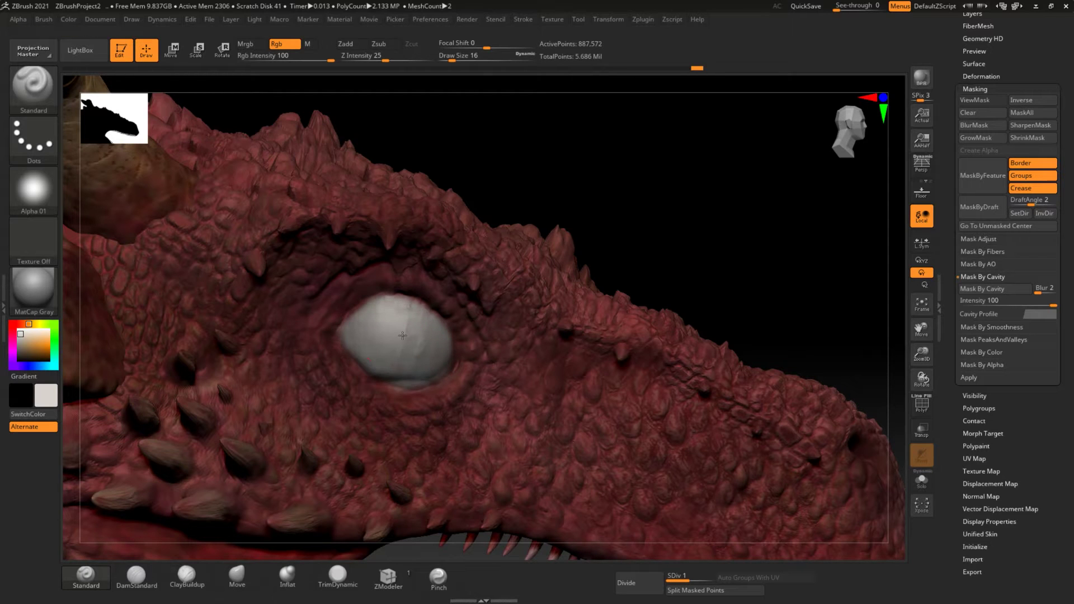
# Undo the stray change and paint the eyeball orange-brown with a smaller brush.
pyautogui.hotkey('ctrl', 'z')
pyautogui.hotkey('ctrl', 'z')
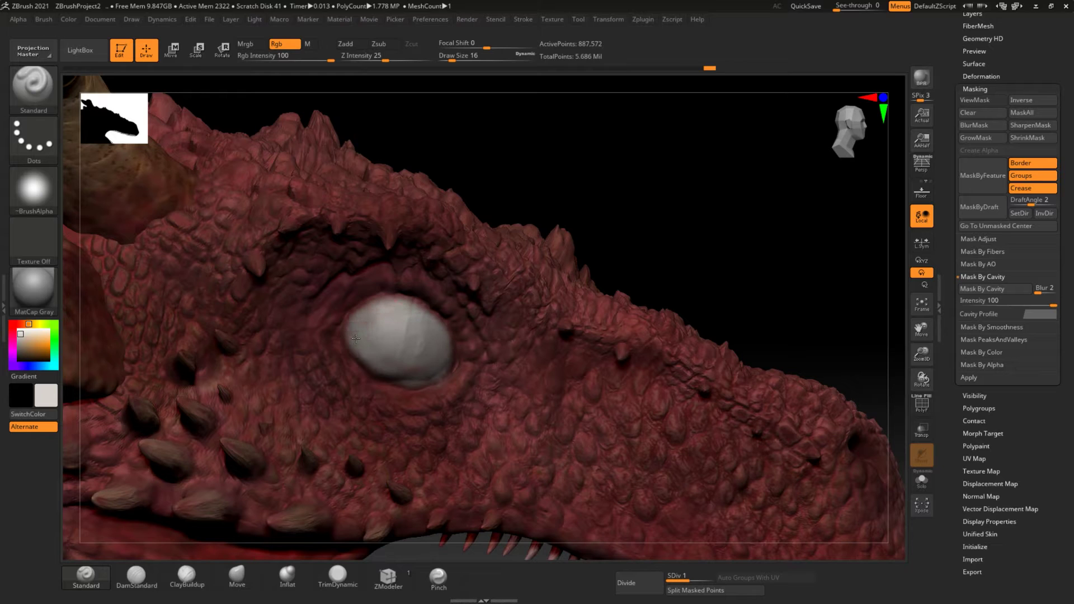
pyautogui.moveTo(386, 336); pyautogui.dragTo(407, 323)
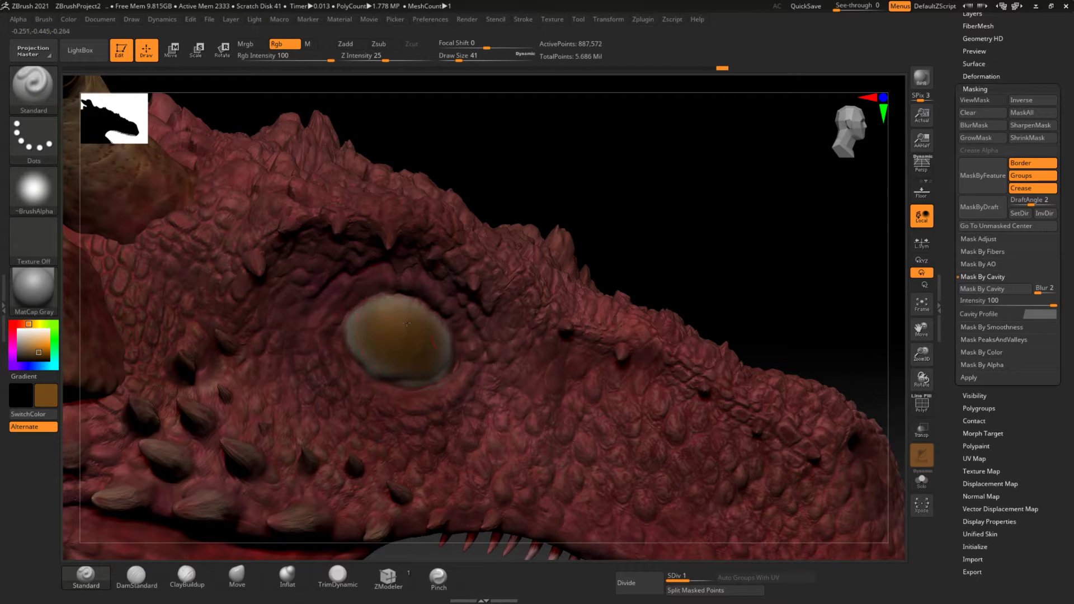
pyautogui.press('space')
pyautogui.moveTo(313, 305); pyautogui.dragTo(285, 305)
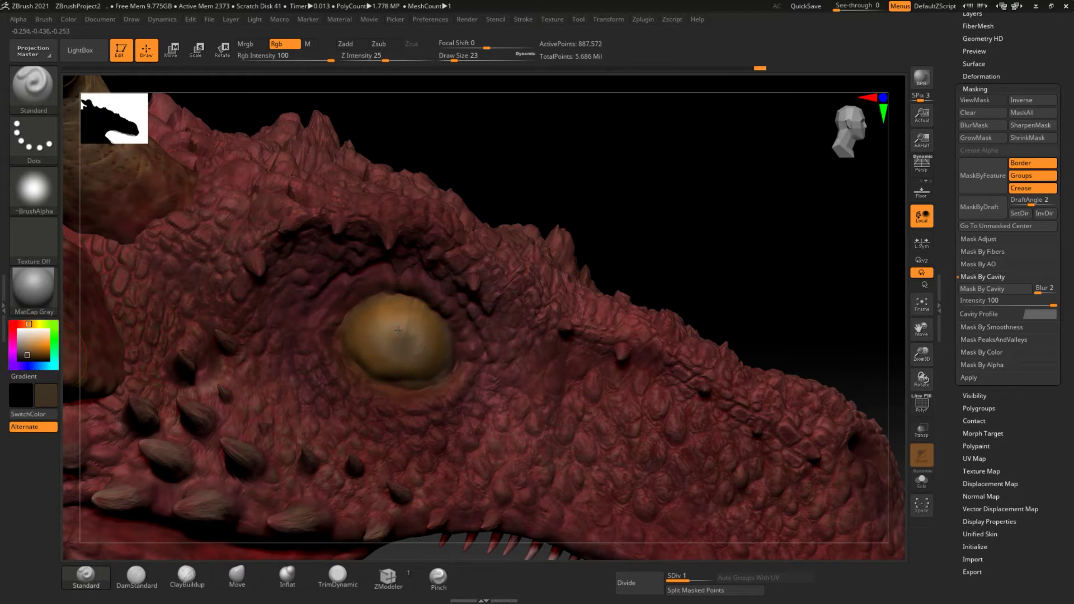
# Frame the whole dragon head and orbit to a front view.
pyautogui.press('f')
pyautogui.moveTo(563, 255)
pyautogui.mouseDown()
pyautogui.moveTo(602, 333)
pyautogui.moveTo(653, 338)
pyautogui.mouseUp()
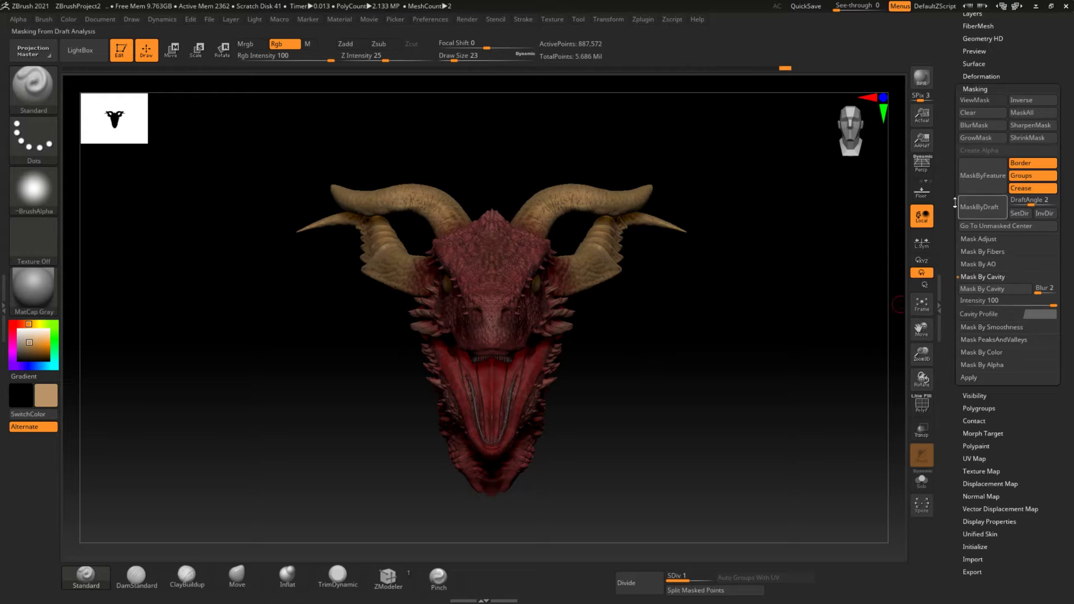
pyautogui.scroll(10, 955, 202)
pyautogui.moveTo(695, 537); pyautogui.dragTo(1018, 263)
# Merge the visible subtools into one mesh and mask the neck, undoing a trial gizmo stretch.
pyautogui.click(979, 533)
pyautogui.moveTo(657, 302); pyautogui.dragTo(588, 249)
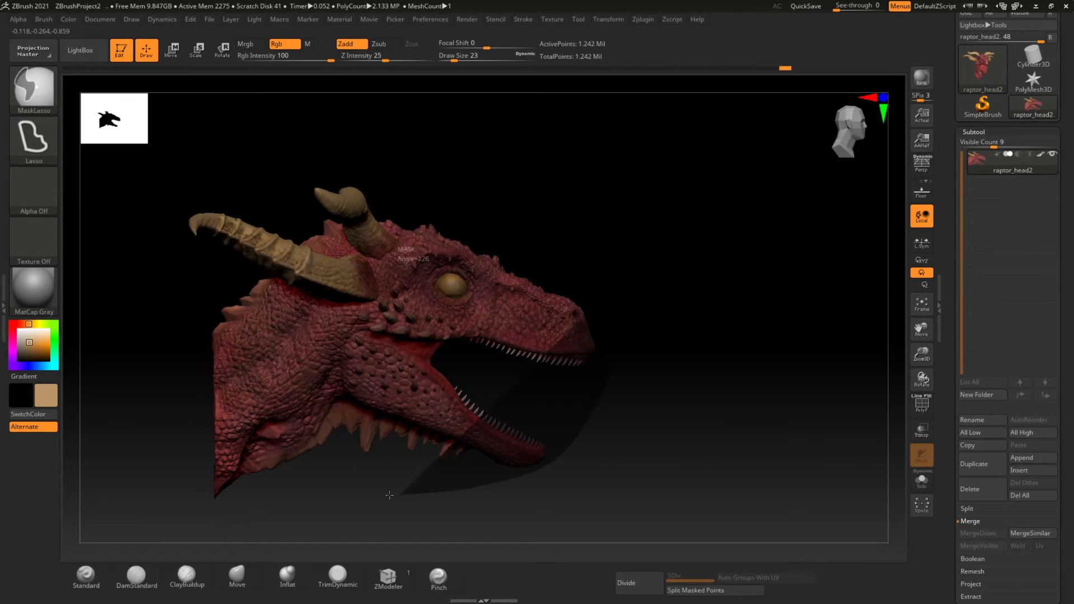
pyautogui.moveTo(389, 495); pyautogui.dragTo(168, 216)
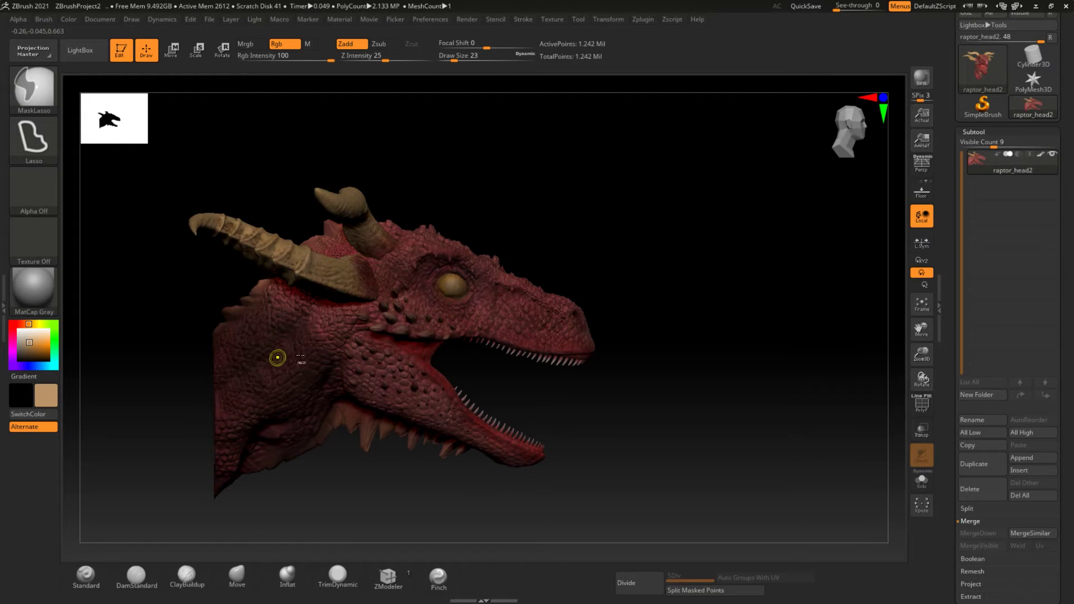
pyautogui.moveTo(671, 279)
pyautogui.mouseDown()
pyautogui.moveTo(604, 216)
pyautogui.moveTo(683, 324)
pyautogui.mouseUp()
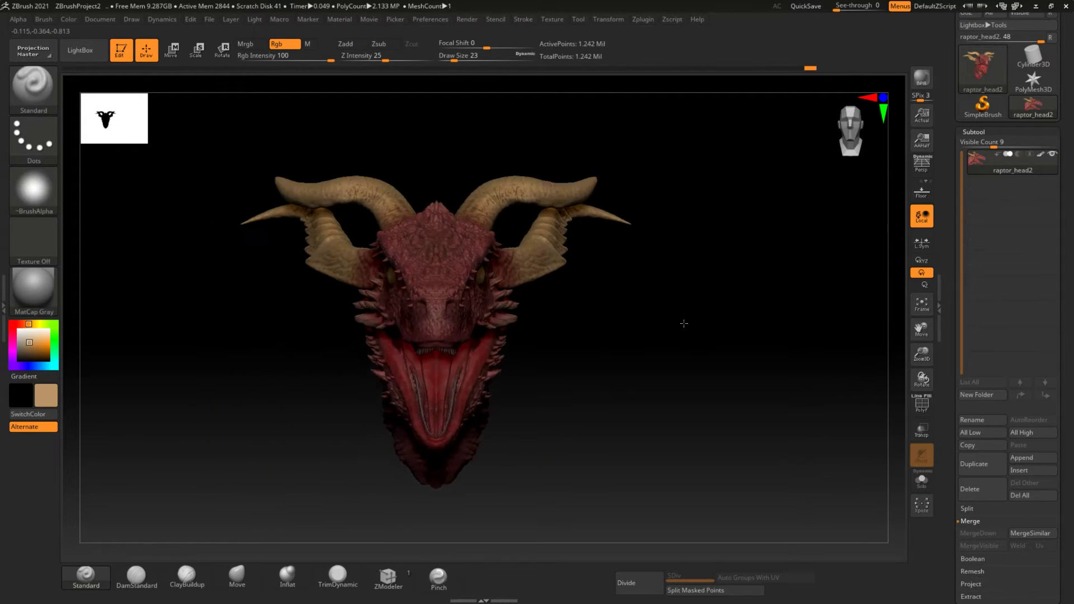
pyautogui.press('w')
pyautogui.moveTo(638, 243)
pyautogui.mouseDown()
pyautogui.moveTo(494, 252)
pyautogui.moveTo(569, 246)
pyautogui.mouseUp()
pyautogui.hotkey('ctrl', 'z')
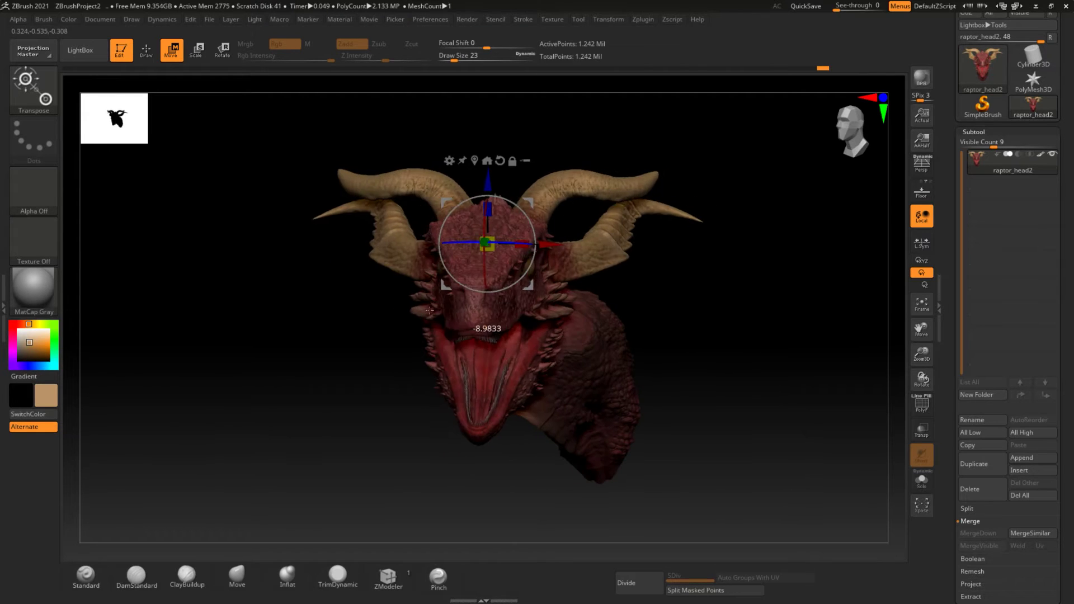
# Rotate the dragon head slightly around its centre with the gizmo.
pyautogui.moveTo(439, 352); pyautogui.dragTo(512, 173)
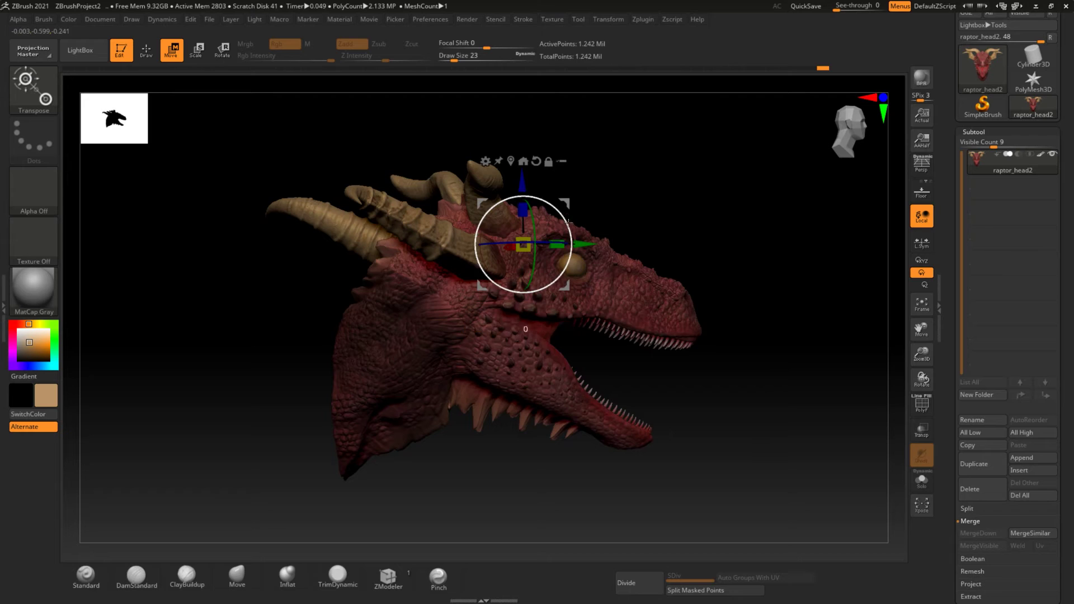
pyautogui.moveTo(512, 173)
pyautogui.mouseDown()
pyautogui.moveTo(612, 197)
pyautogui.moveTo(593, 195)
pyautogui.mouseUp()
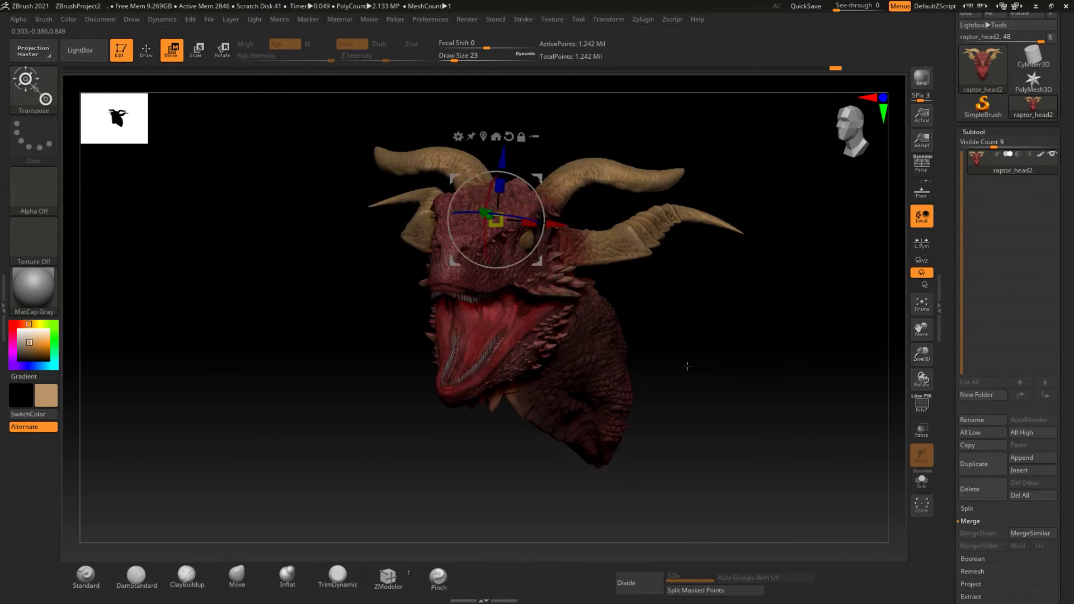
pyautogui.moveTo(537, 235)
pyautogui.mouseDown()
pyautogui.moveTo(530, 220)
pyautogui.moveTo(417, 450)
pyautogui.mouseUp()
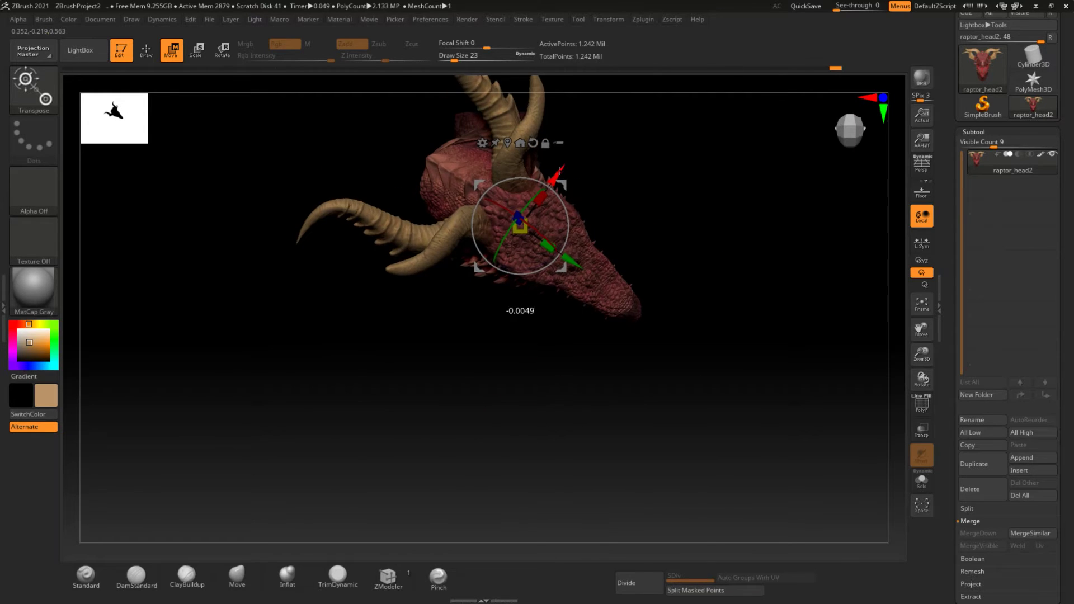
pyautogui.moveTo(417, 449)
pyautogui.mouseDown()
pyautogui.moveTo(377, 259)
pyautogui.moveTo(312, 325)
pyautogui.mouseUp()
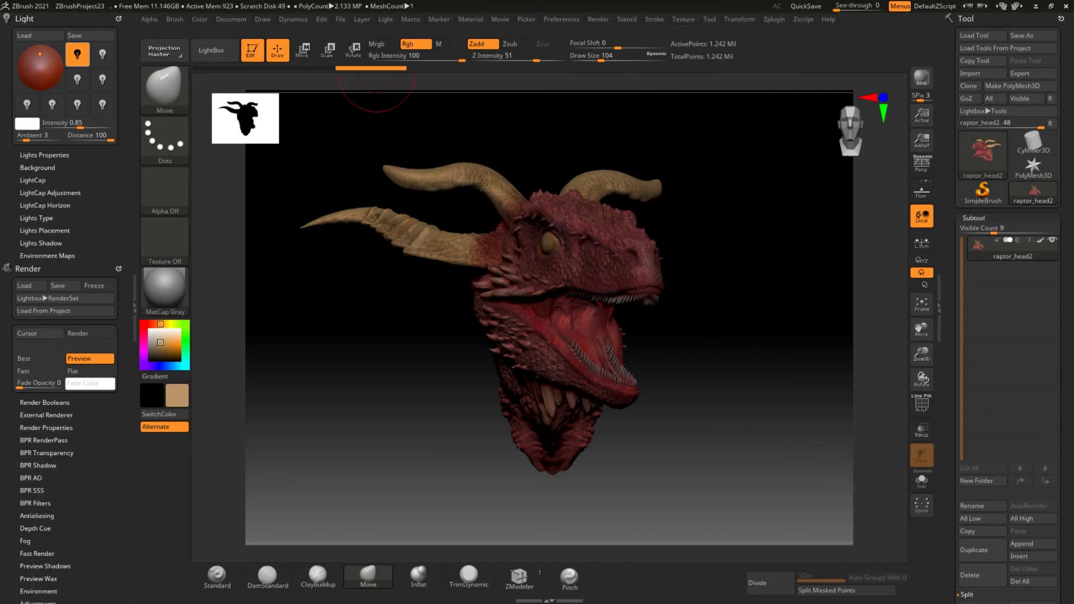
# Render the head with BPR and export the render and shadow passes as images.
pyautogui.click(924, 77)
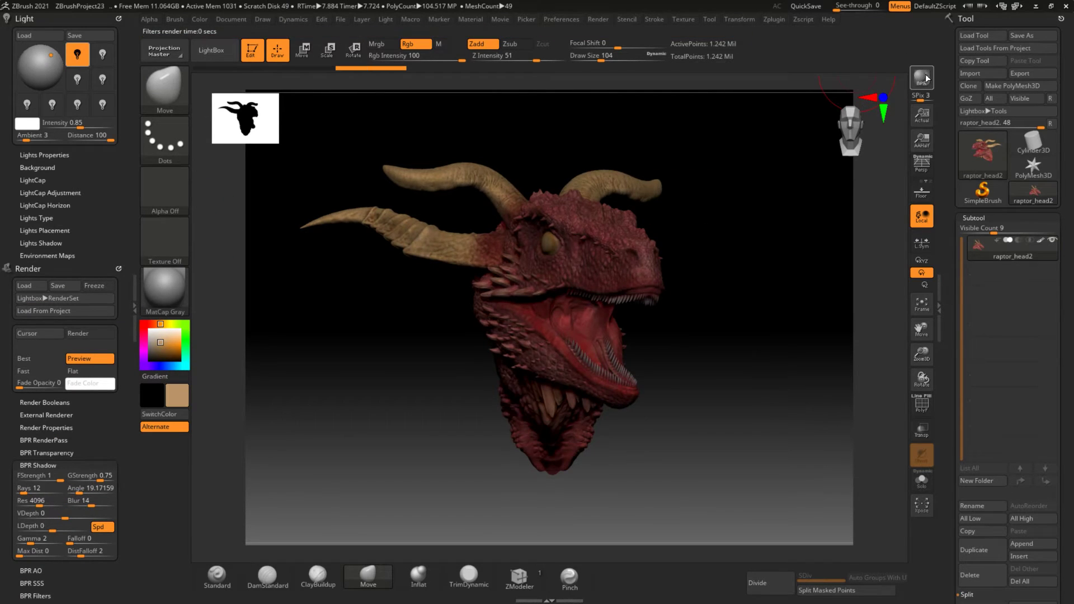
pyautogui.click(43, 440)
pyautogui.click(27, 479)
pyautogui.rightClick(296, 358)
pyautogui.click(336, 425)
pyautogui.press('Return')
pyautogui.click(517, 591)
pyautogui.click(77, 481)
pyautogui.click(789, 564)
pyautogui.click(103, 481)
# Try chrome and pearl matcap materials on the head, rendering and exporting the result.
pyautogui.click(789, 564)
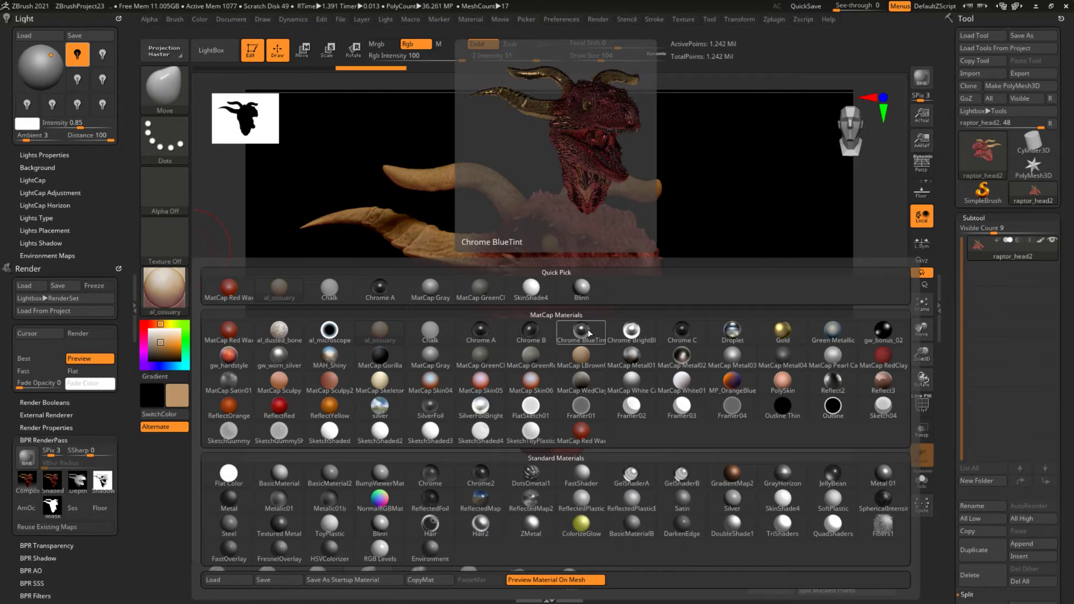
pyautogui.click(632, 331)
pyautogui.press('m')
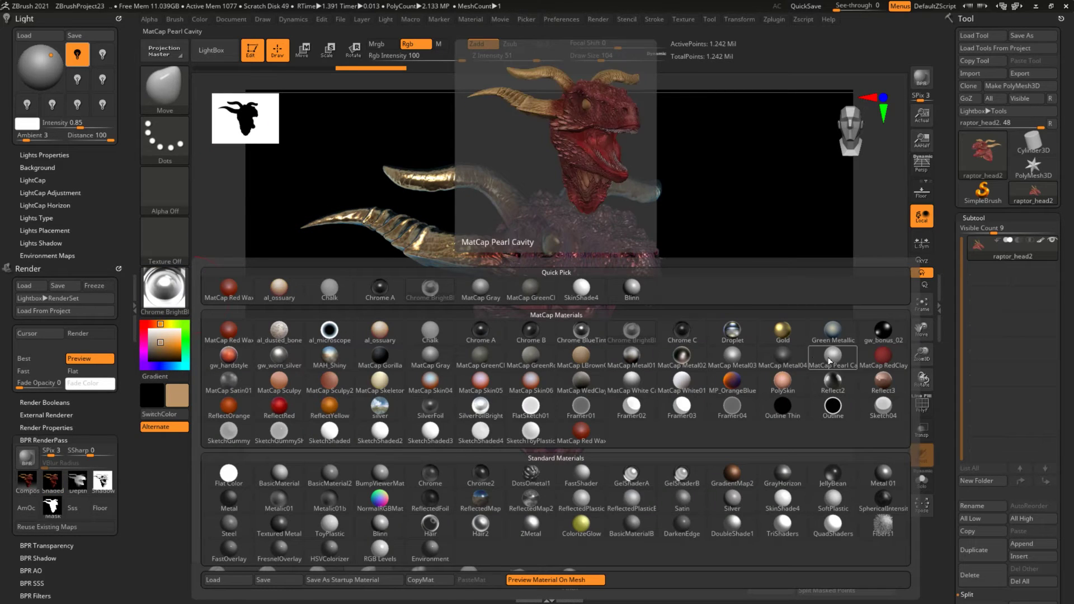
pyautogui.click(832, 357)
pyautogui.click(52, 480)
pyautogui.press('Escape')
pyautogui.click(167, 297)
# Render and export the head with the gw_hardstyle and PolySkin materials.
pyautogui.click(229, 354)
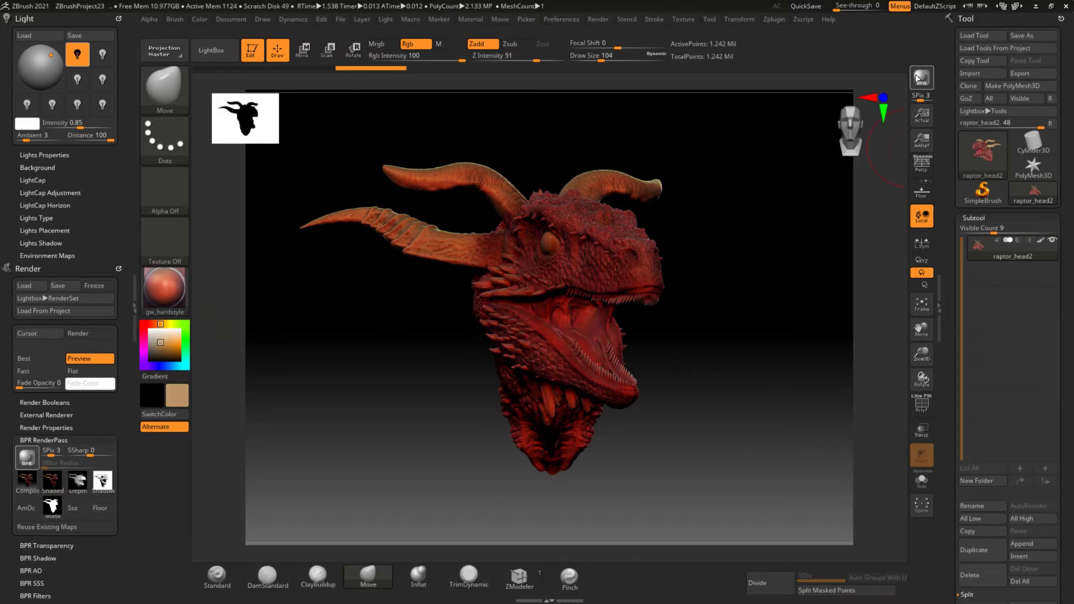
pyautogui.click(922, 78)
pyautogui.click(52, 480)
pyautogui.press('Escape')
pyautogui.press('m')
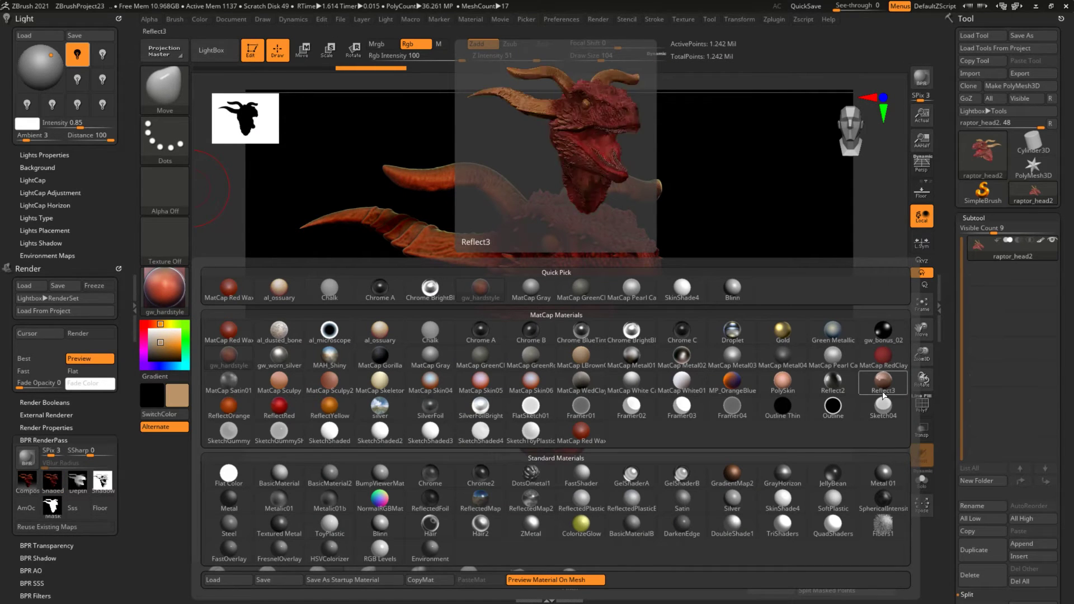
pyautogui.click(783, 382)
pyautogui.click(922, 78)
pyautogui.click(52, 480)
pyautogui.press('Return')
# Render the head with Reflect2, then try ReflectOrange and render with ReflectRed.
pyautogui.press('m')
pyautogui.click(336, 425)
pyautogui.click(922, 78)
pyautogui.click(52, 480)
pyautogui.press('Return')
pyautogui.press('m')
pyautogui.click(240, 443)
pyautogui.press('m')
pyautogui.press('m')
pyautogui.click(257, 443)
pyautogui.hotkey('shift', 'r')
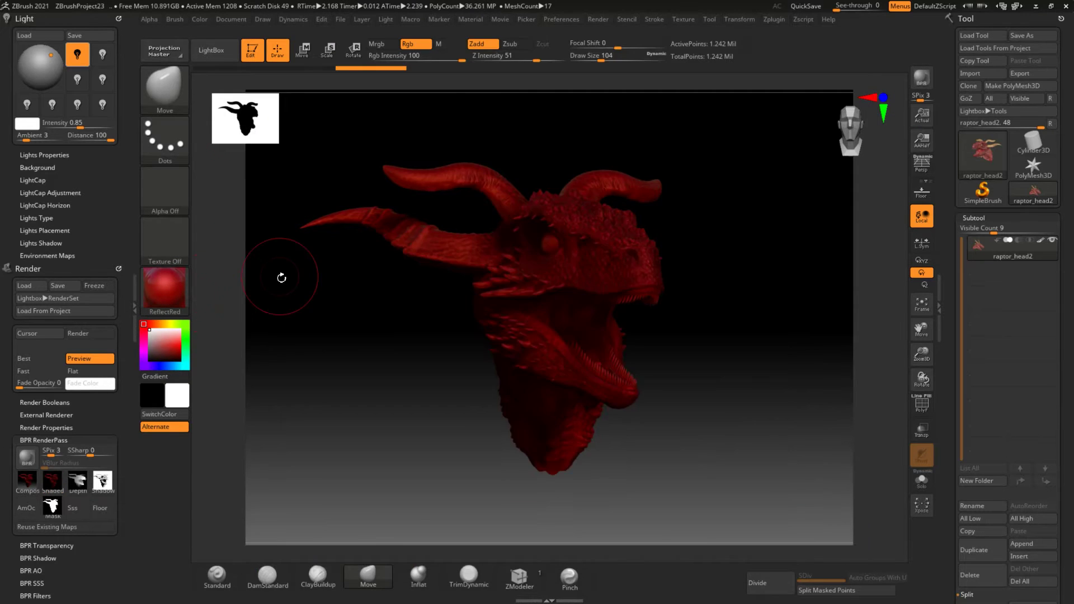
# Render and export the head with FlatSketch01, then render it with Framer01.
pyautogui.press('m')
pyautogui.click(380, 406)
pyautogui.press('m')
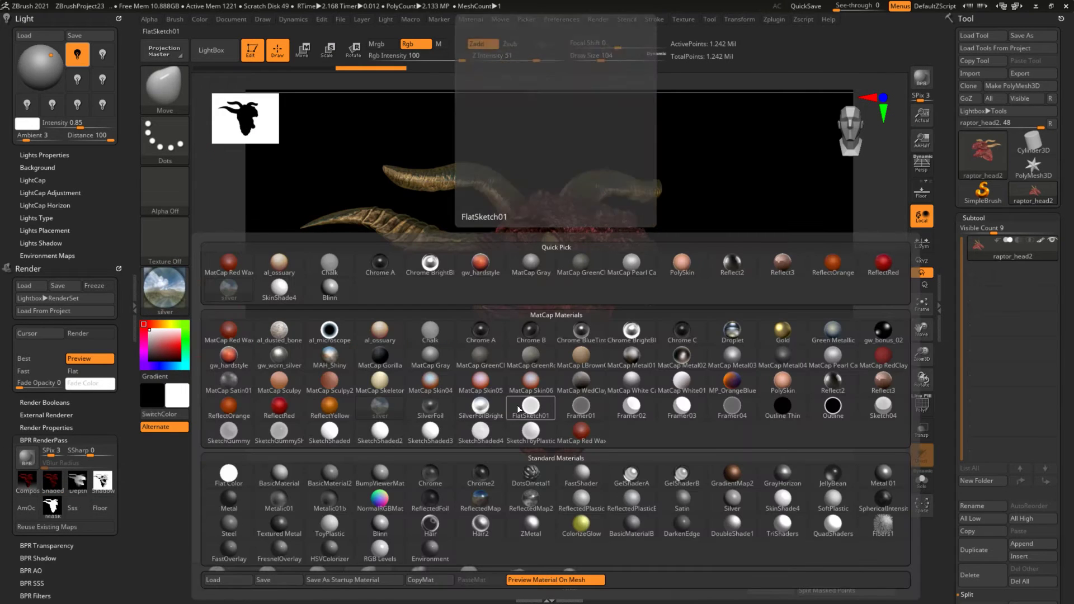
pyautogui.click(519, 411)
pyautogui.hotkey('shift', 'r')
pyautogui.press('Return')
pyautogui.press('m')
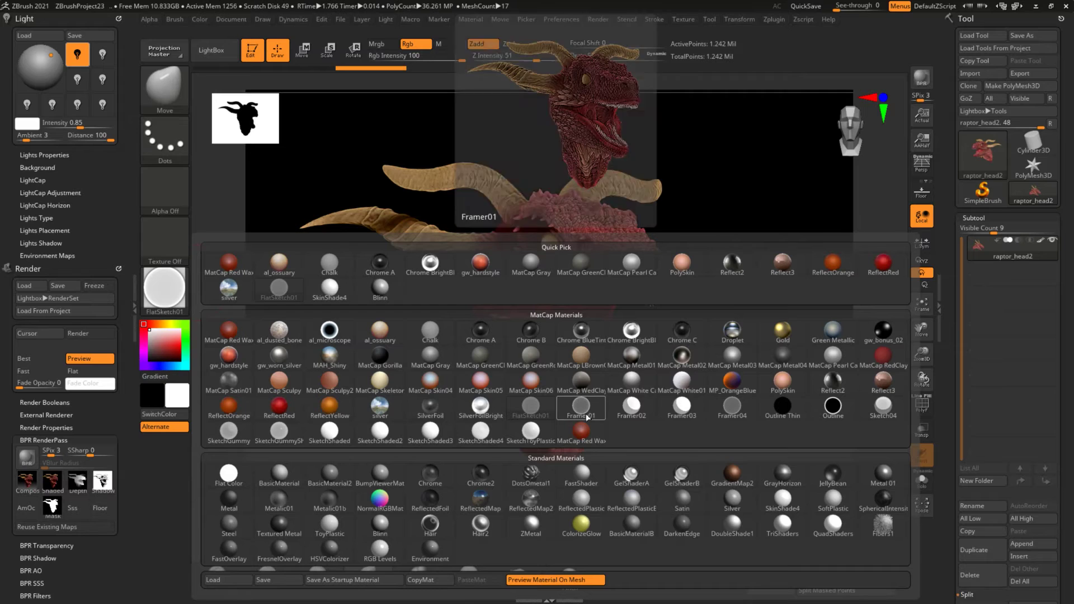
pyautogui.click(587, 417)
pyautogui.hotkey('shift', 'r')
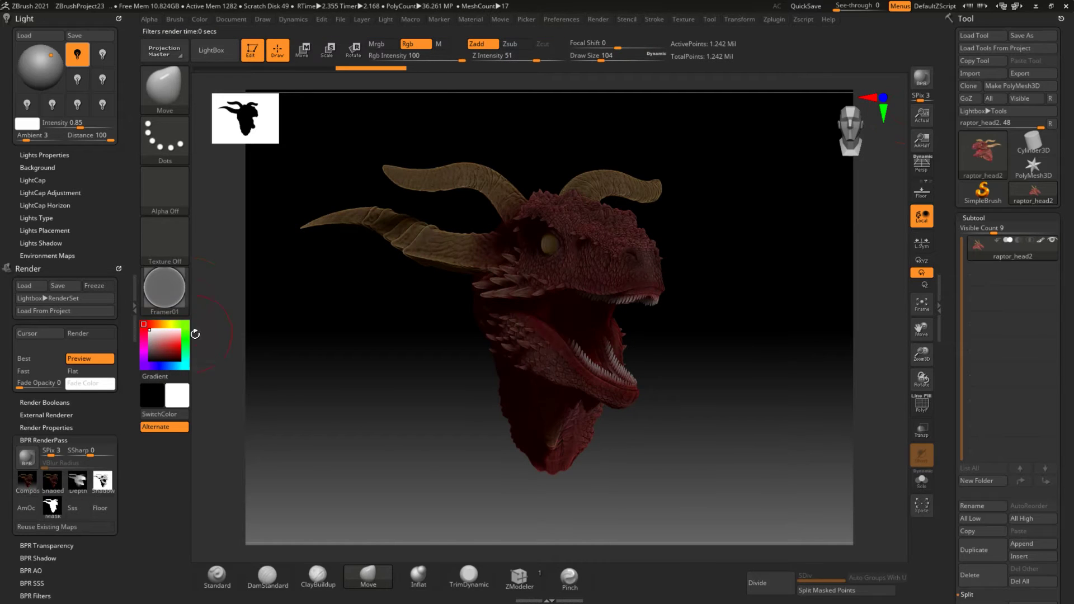
# Render the head with the Outline and SketchToyPlastic materials.
pyautogui.press('m')
pyautogui.click(918, 83)
pyautogui.press('m')
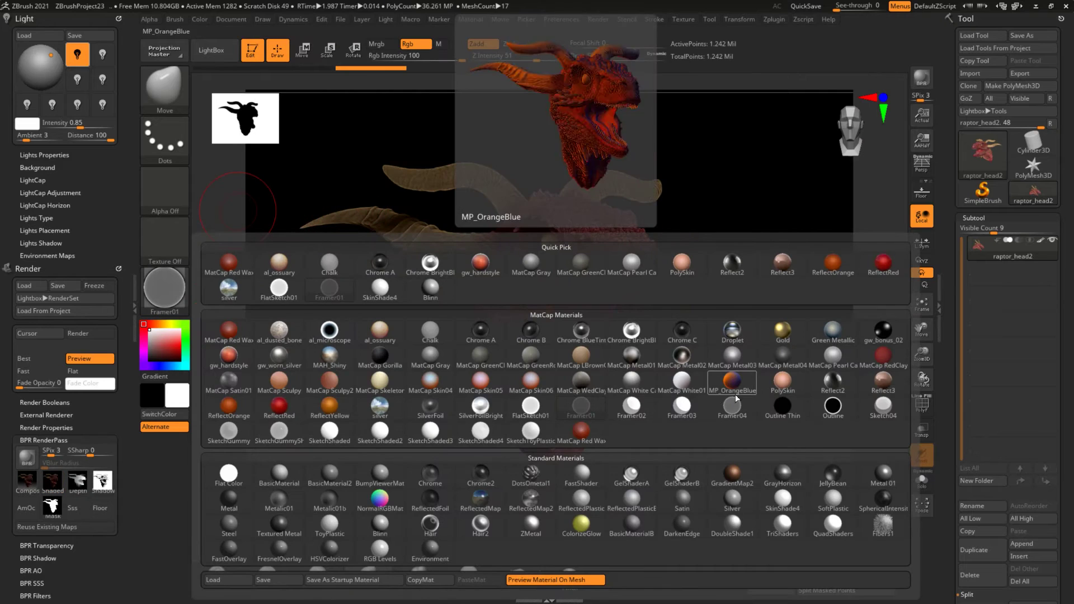
pyautogui.click(783, 406)
pyautogui.press('m')
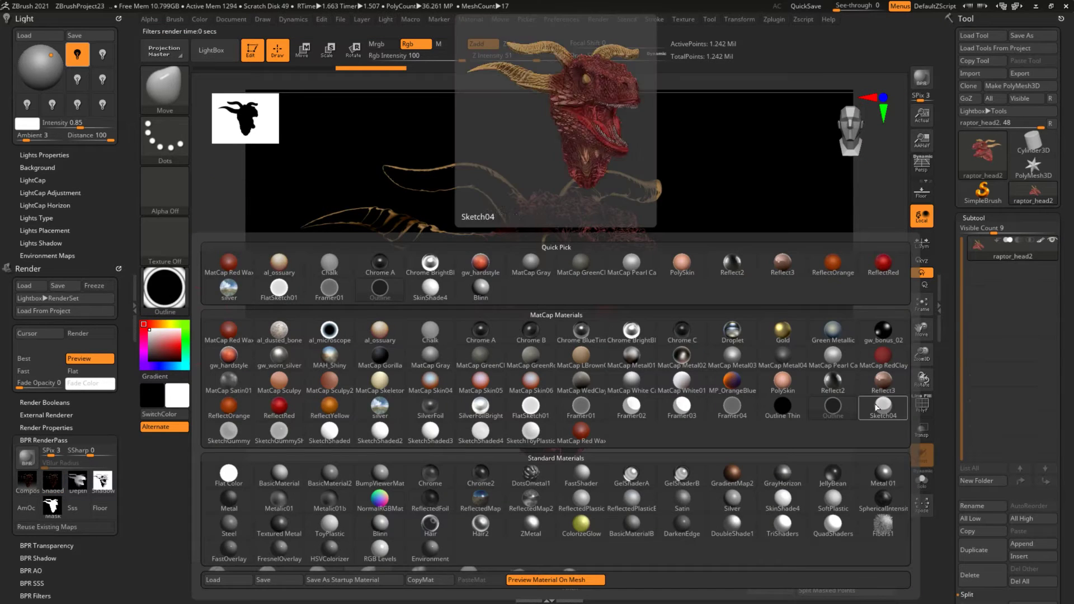
pyautogui.click(531, 431)
pyautogui.click(927, 83)
# Apply the gummy sketch, GelShaderA, NormalRGBMat and Hair materials to the head.
pyautogui.press('m')
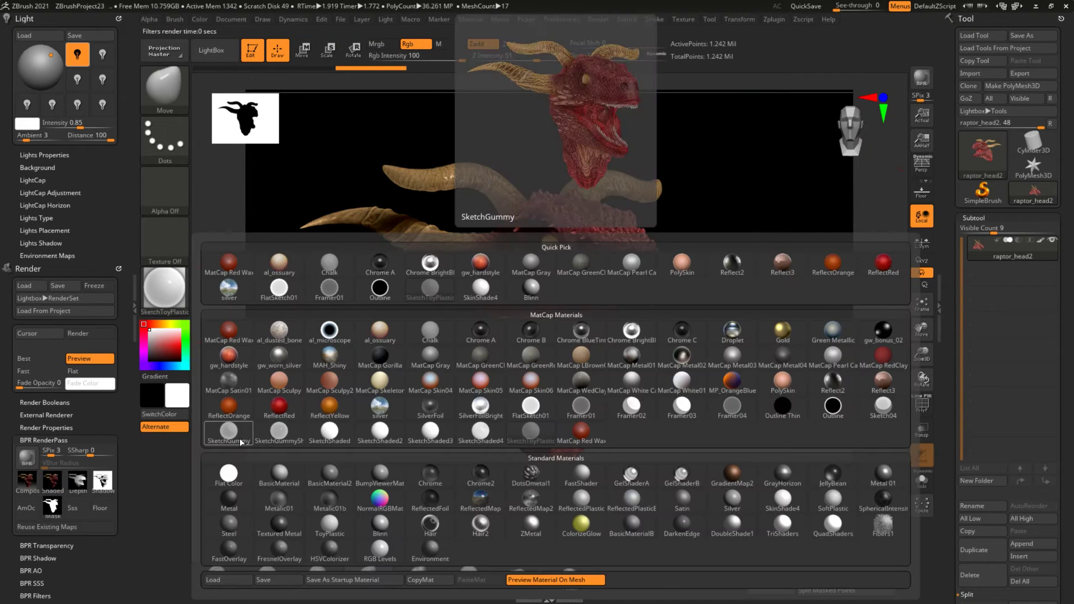
pyautogui.click(279, 431)
pyautogui.press('m')
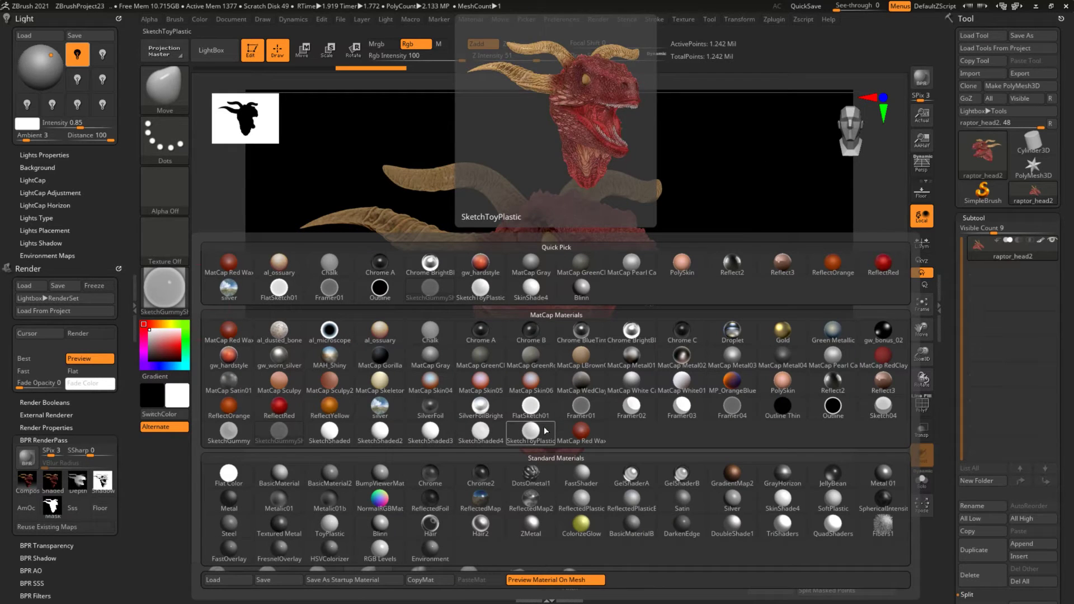
pyautogui.click(641, 481)
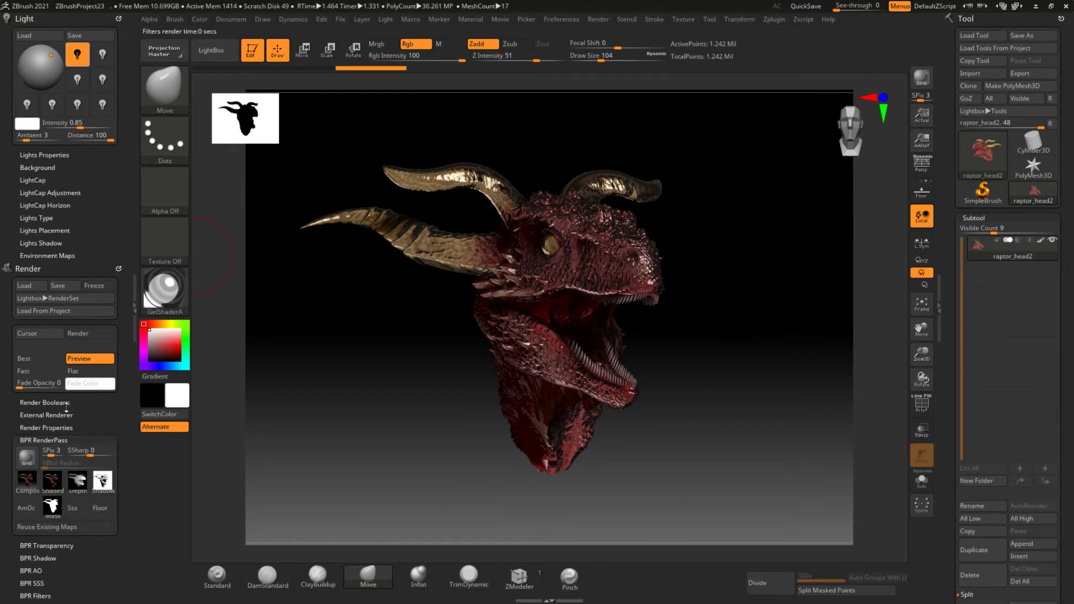
pyautogui.press('m')
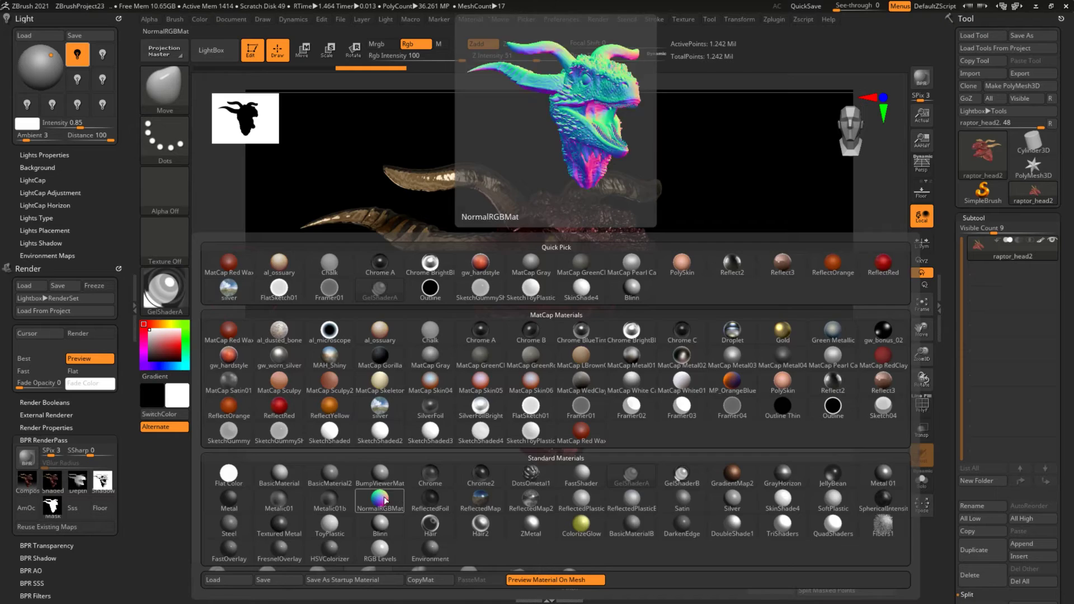
pyautogui.click(384, 499)
pyautogui.press('m')
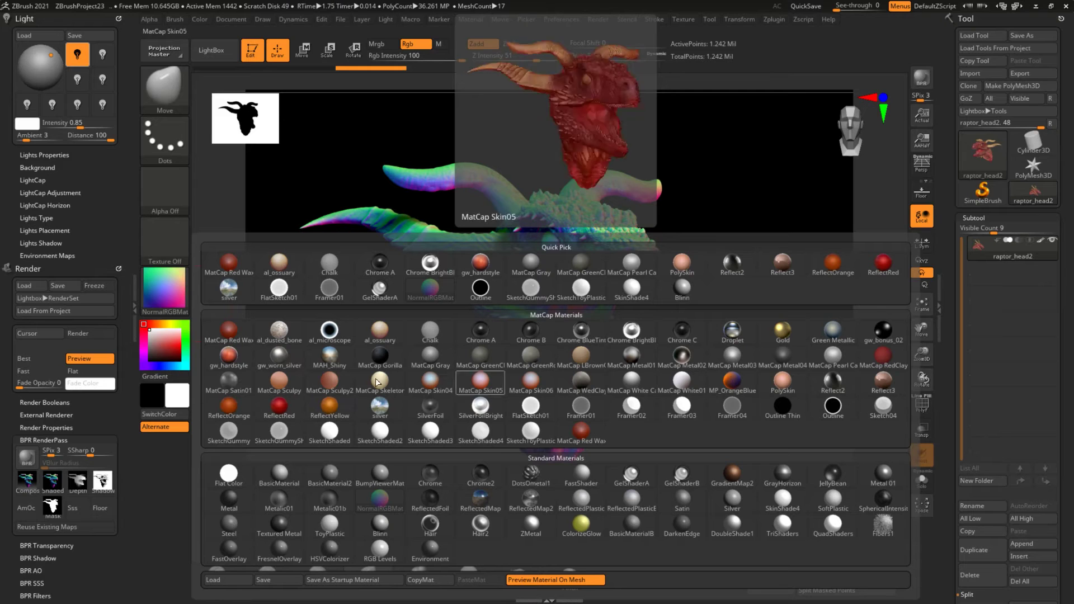
pyautogui.click(431, 524)
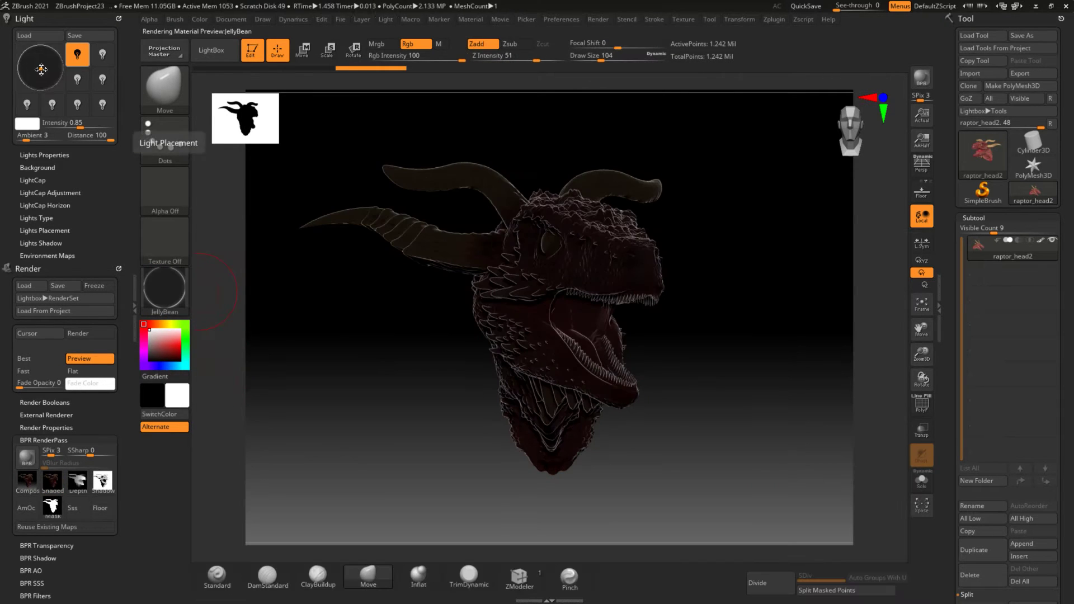
# Adjust the light intensity and export the side-lit render as ligth_01, plus the shaded pass.
pyautogui.moveTo(85, 123); pyautogui.dragTo(86, 122)
pyautogui.click(231, 19)
pyautogui.click(240, 102)
pyautogui.write('ligth')
pyautogui.press('Return')
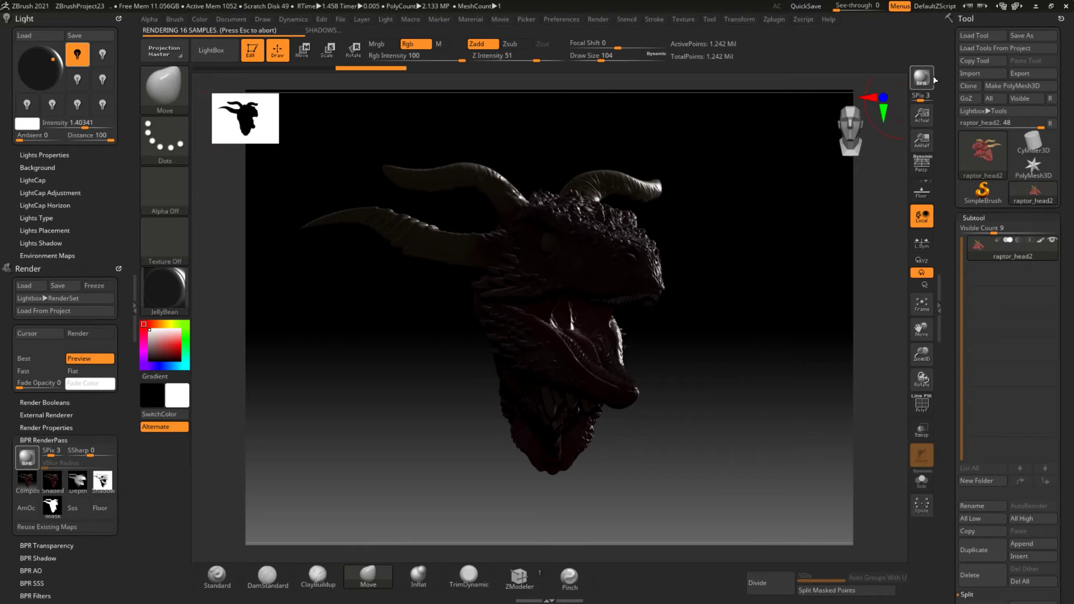
pyautogui.click(52, 479)
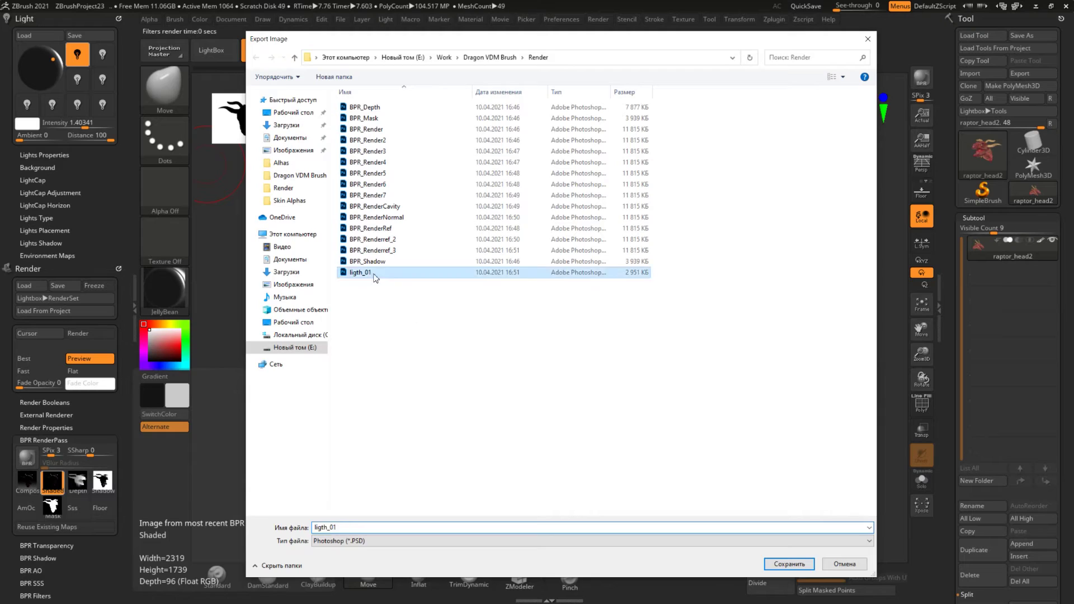
pyautogui.press('Return')
# Move the light to the front, raise Ambient and Intensity, and re-render with BPR.
pyautogui.moveTo(45, 75); pyautogui.dragTo(28, 59)
pyautogui.click(921, 79)
pyautogui.moveTo(19, 137); pyautogui.dragTo(94, 128)
pyautogui.click(913, 78)
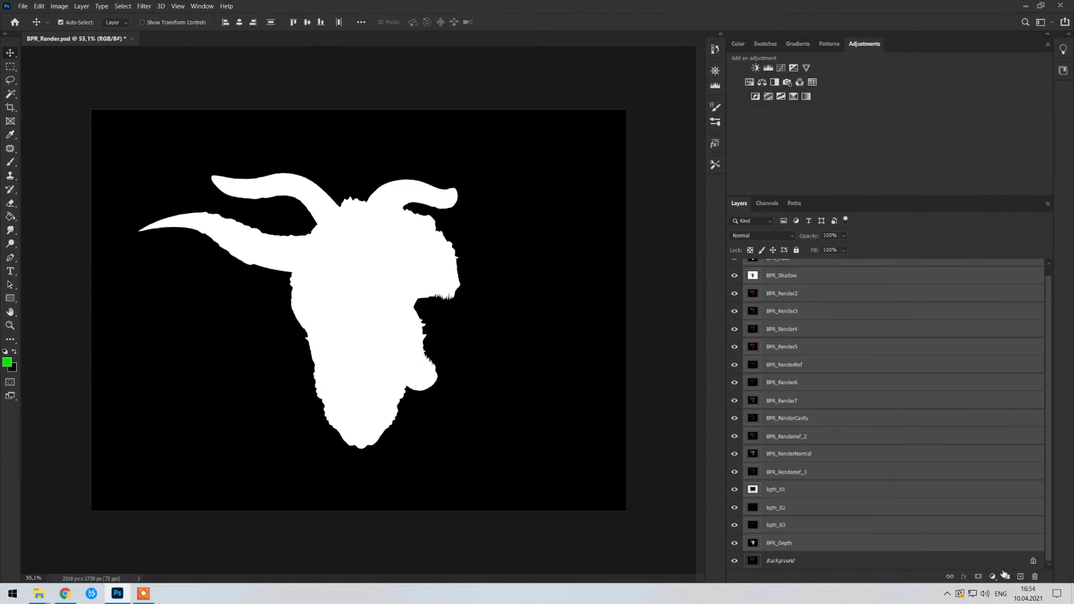
# Free Transform the ligth_01 layer to fill the canvas.
pyautogui.rightClick(318, 299)
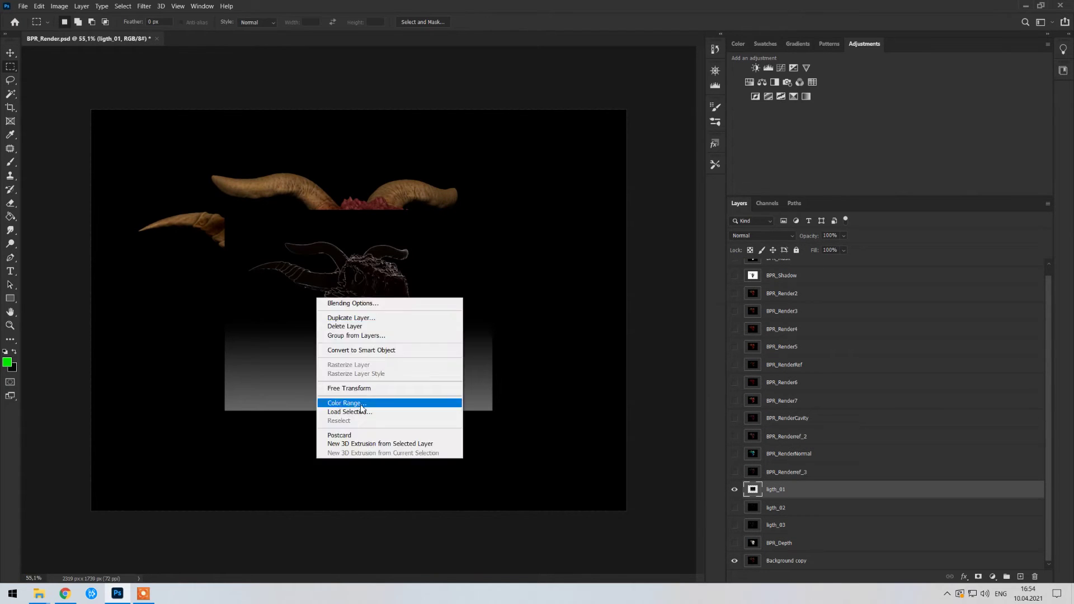
pyautogui.click(349, 389)
pyautogui.moveTo(492, 455); pyautogui.dragTo(612, 528)
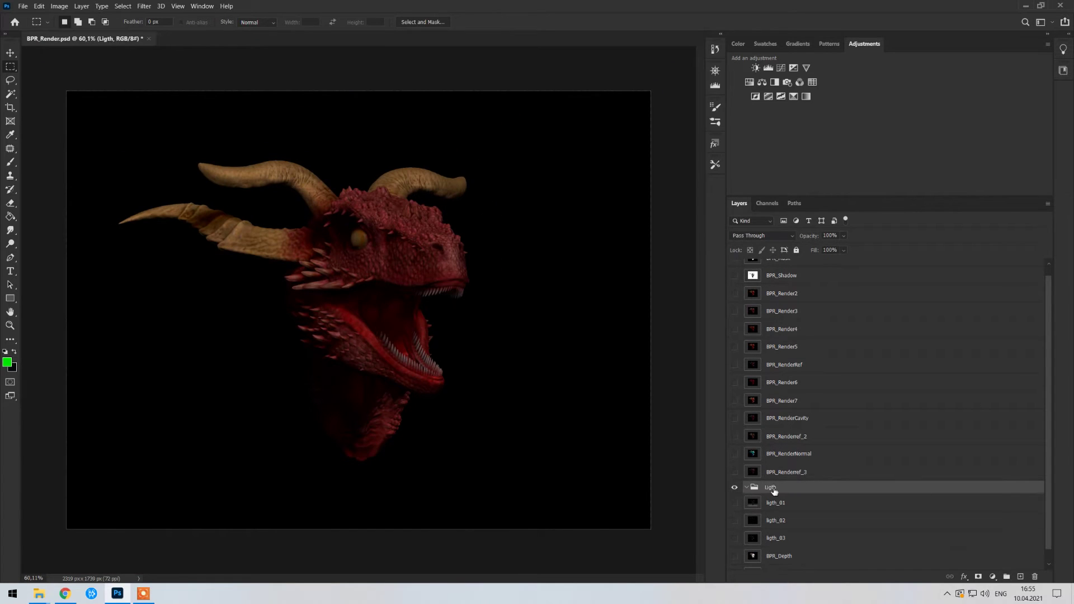
# Move BPR_Depth up the stack and set BPR_Renderref_3 to Linear Dodge at 63% fill.
pyautogui.moveTo(778, 555); pyautogui.dragTo(793, 274)
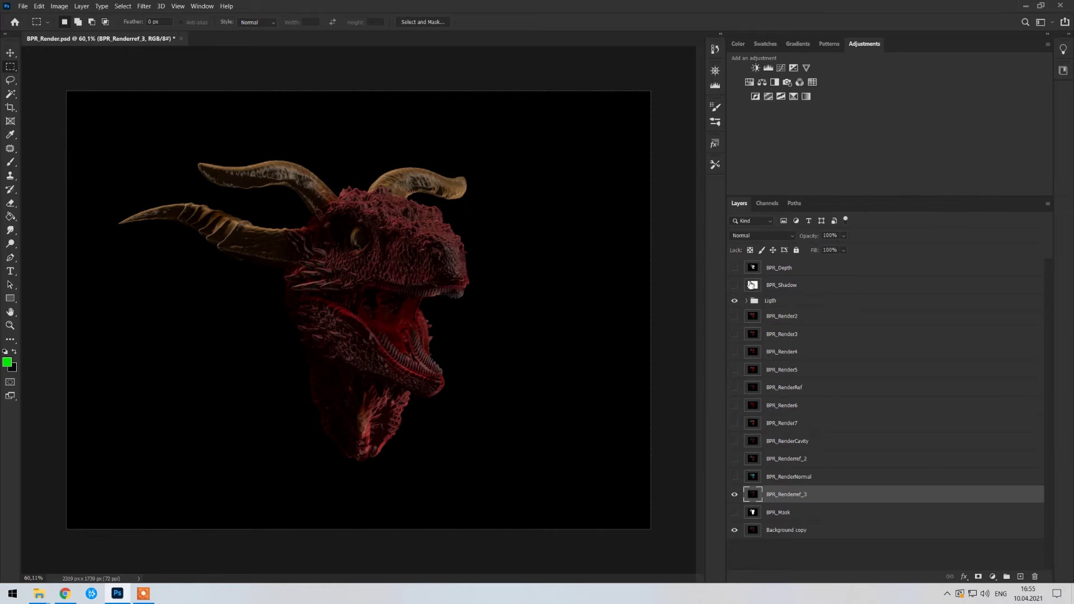
pyautogui.click(760, 235)
pyautogui.click(755, 344)
pyautogui.scroll(-4, 764, 238)
pyautogui.scroll(-4, 765, 237)
pyautogui.scroll(-4, 765, 238)
pyautogui.scroll(-4, 767, 238)
pyautogui.scroll(5, 765, 238)
pyautogui.scroll(5, 763, 236)
pyautogui.scroll(5, 763, 236)
pyautogui.moveTo(844, 250); pyautogui.dragTo(837, 263)
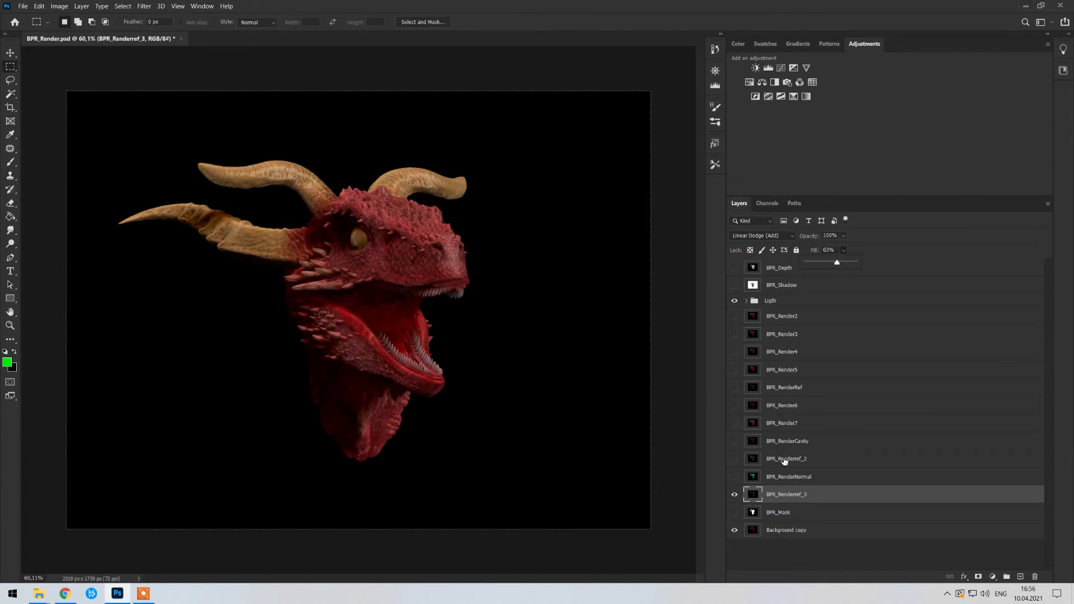
# Isolate the Green channel of BPR_RenderNormal and boost its contrast with Levels.
pyautogui.click(783, 477)
pyautogui.click(735, 476)
pyautogui.click(767, 203)
pyautogui.click(766, 252)
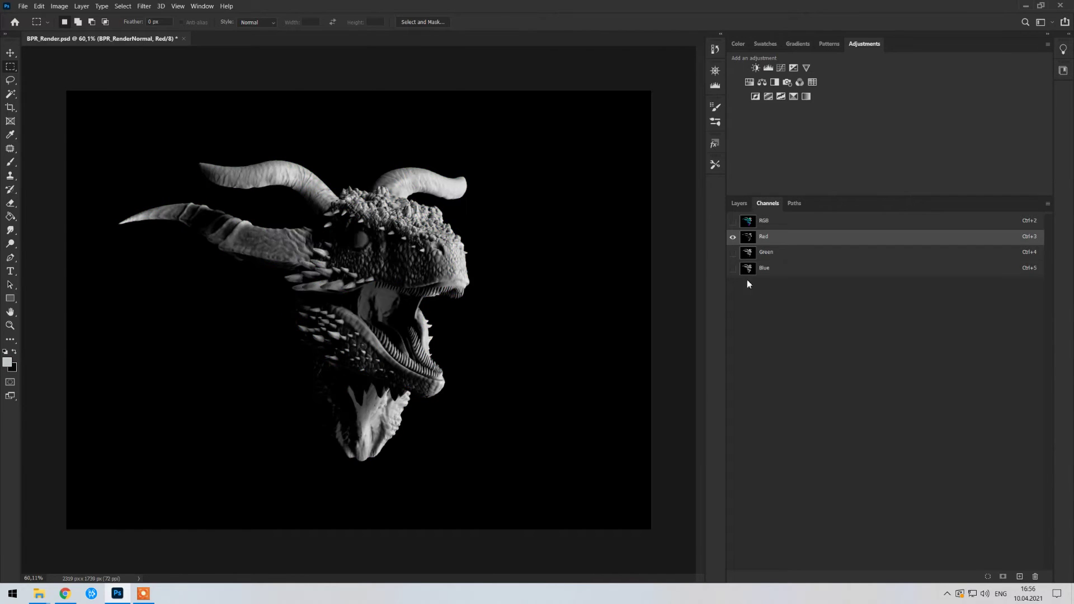
pyautogui.click(739, 203)
pyautogui.click(59, 6)
pyautogui.click(184, 39)
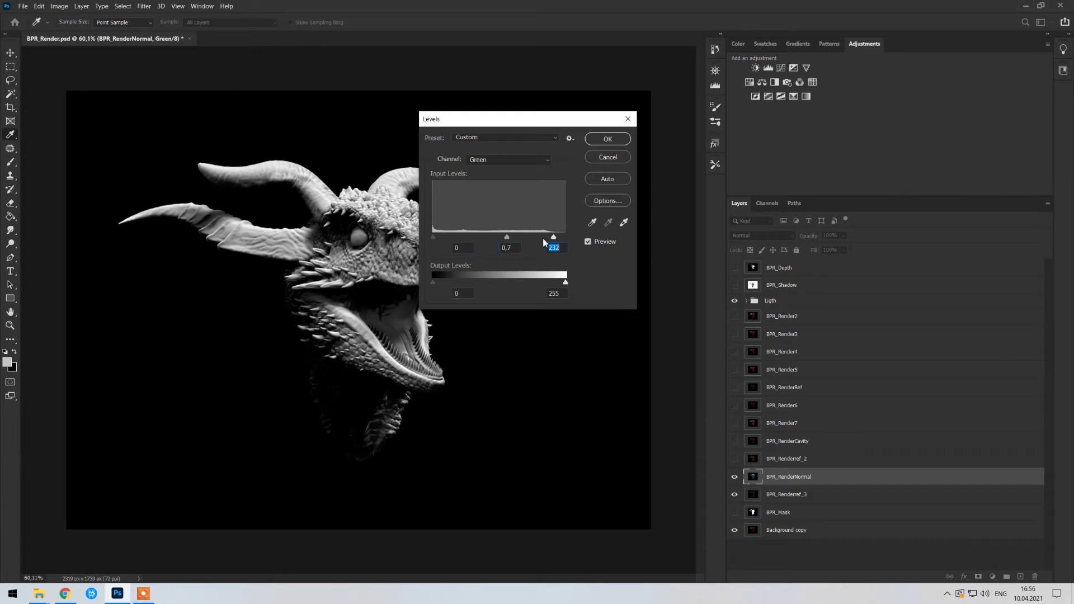
pyautogui.press('Return')
pyautogui.scroll(-10, 747, 236)
pyautogui.scroll(-6, 746, 236)
pyautogui.scroll(-6, 746, 235)
pyautogui.scroll(10, 746, 234)
pyautogui.scroll(6, 747, 234)
pyautogui.scroll(-1, 753, 236)
# Paste the copied Green channel as Layer 1 and set it to Lighten blending.
pyautogui.click(767, 204)
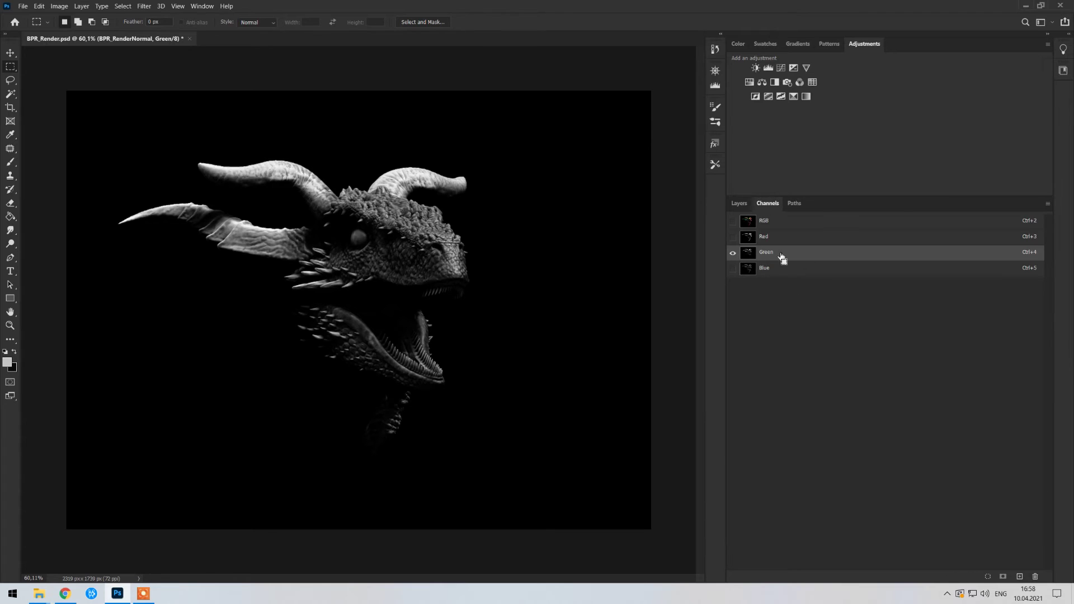
pyautogui.hotkey('ctrl', 'a')
pyautogui.hotkey('ctrl', 'c')
pyautogui.click(739, 203)
pyautogui.hotkey('ctrl', 'v')
pyautogui.click(760, 235)
pyautogui.press('Escape')
pyautogui.click(761, 235)
pyautogui.click(743, 288)
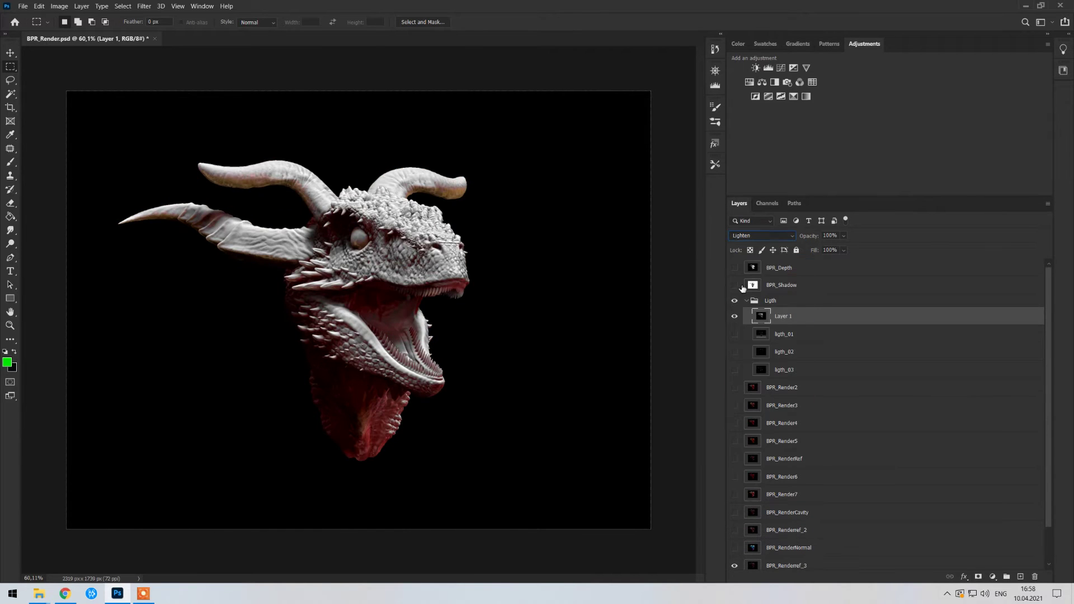
# Set Layer 1 to Soft Light, then show BPR_Renderref_2 and change its blend mode.
pyautogui.click(760, 235)
pyautogui.click(792, 314)
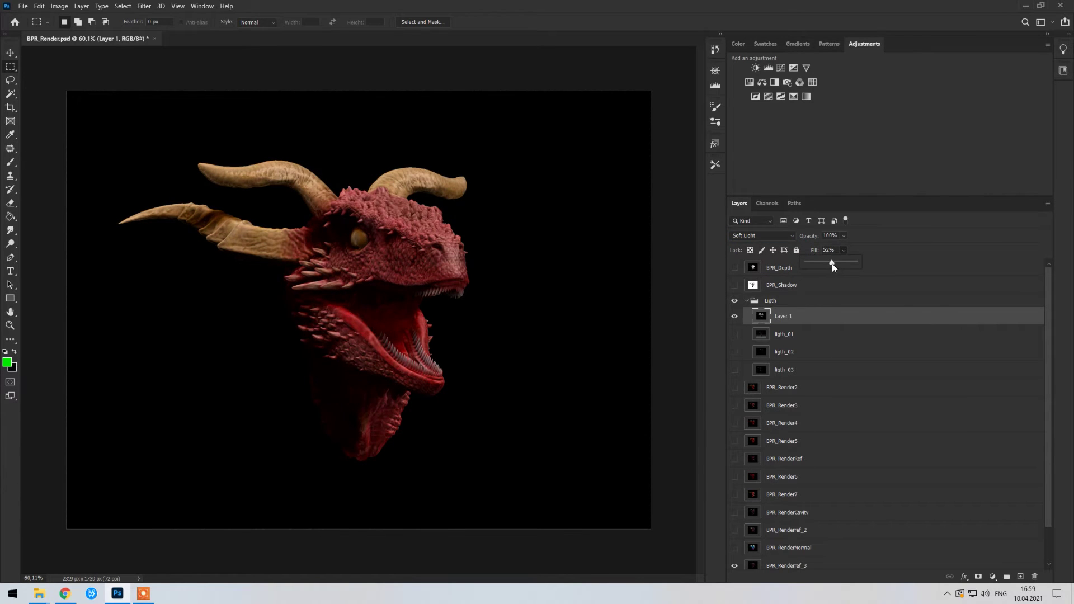
pyautogui.click(746, 300)
pyautogui.click(786, 459)
pyautogui.click(735, 458)
pyautogui.click(761, 236)
pyautogui.click(754, 238)
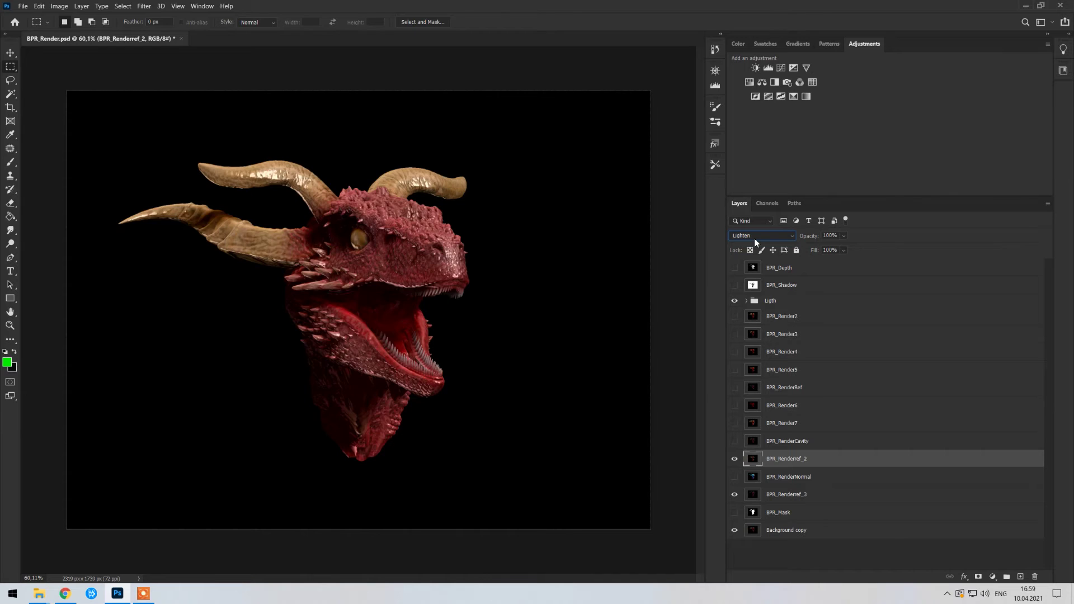
pyautogui.scroll(-2, 754, 238)
pyautogui.scroll(3, 755, 237)
pyautogui.scroll(3, 759, 236)
pyautogui.scroll(4, 759, 238)
pyautogui.scroll(3, 759, 239)
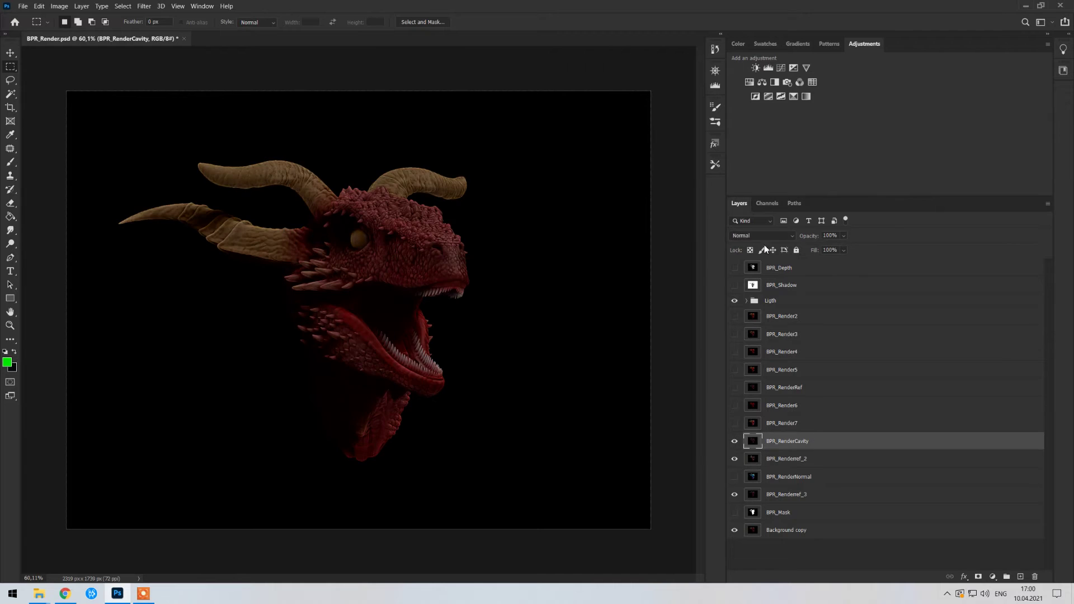
# Convert the cavity pass to black and white and darken its midtones with Levels.
pyautogui.click(807, 192)
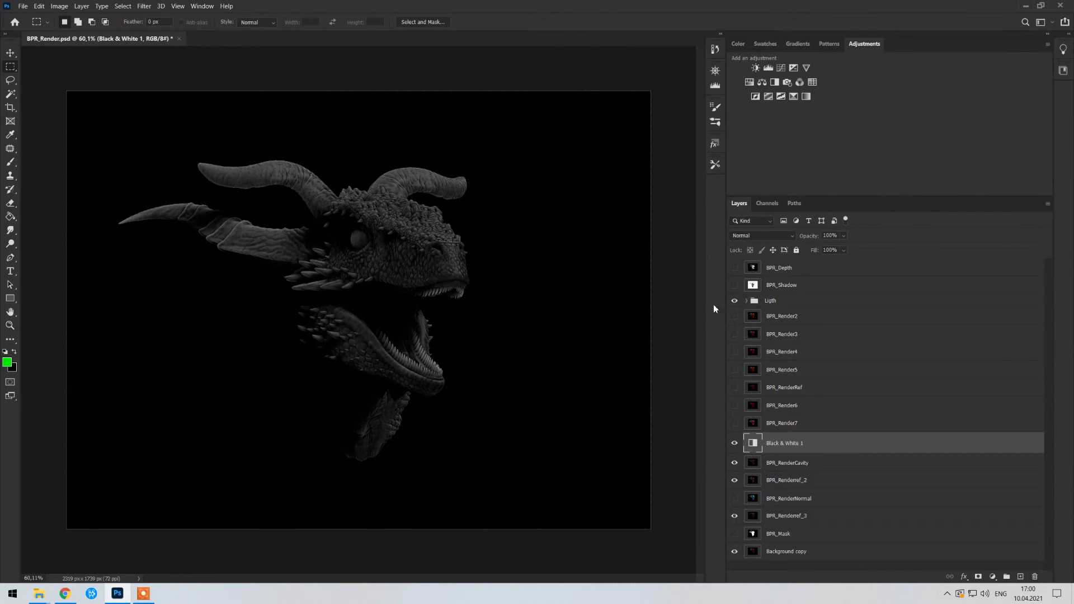
pyautogui.click(59, 6)
pyautogui.click(196, 101)
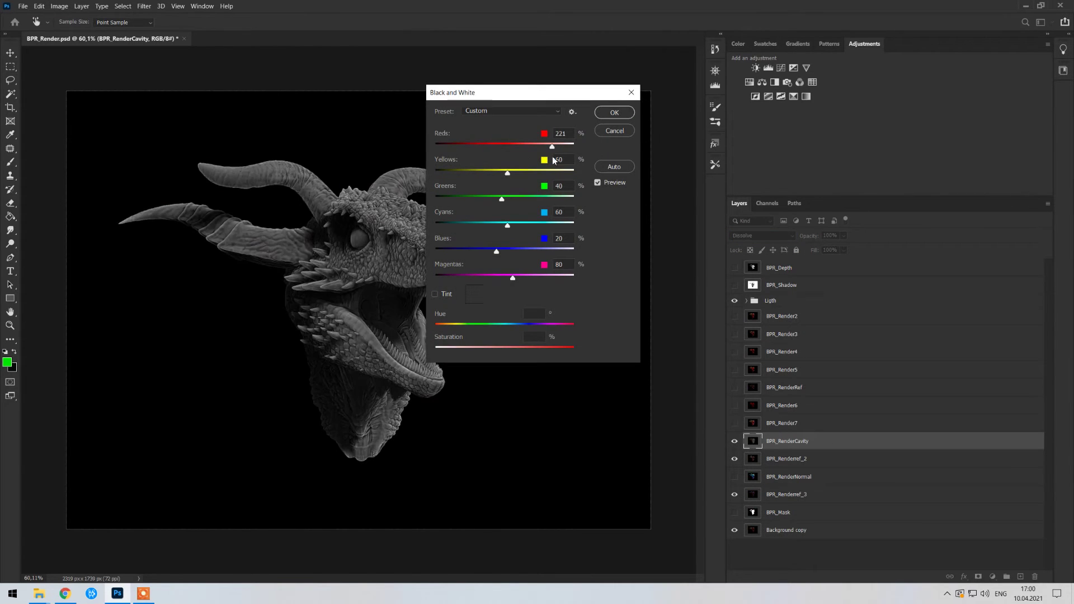
pyautogui.press('Return')
pyautogui.click(59, 6)
pyautogui.click(227, 40)
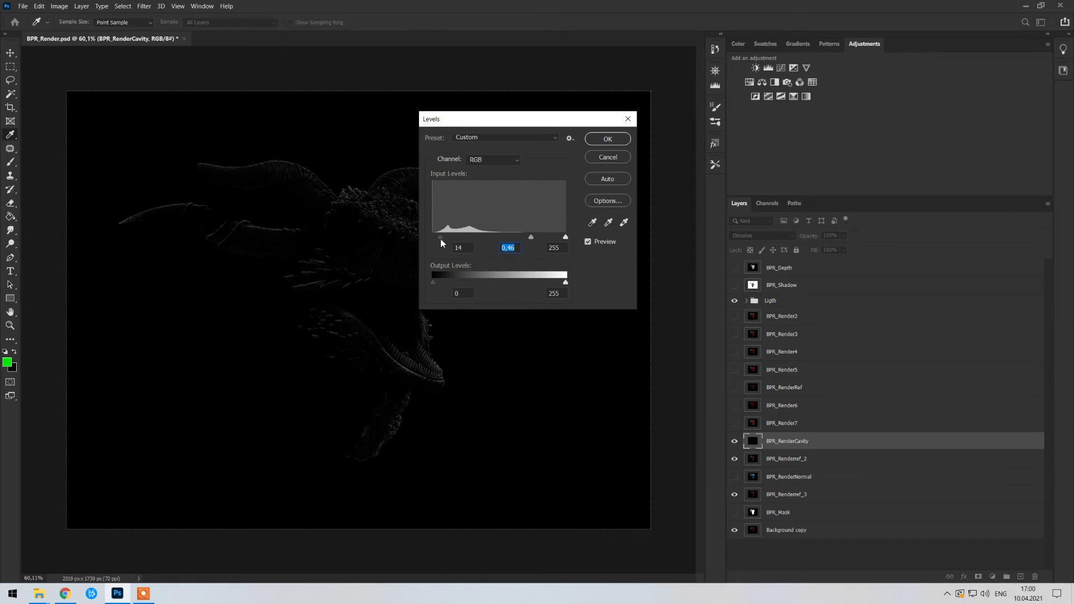
pyautogui.moveTo(599, 205); pyautogui.dragTo(618, 208)
pyautogui.press('Return')
pyautogui.click(761, 235)
# Blend the cavity pass as Soft Light, brighten its midtones with Levels, and lower its fill.
pyautogui.scroll(-3, 753, 238)
pyautogui.scroll(-3, 753, 239)
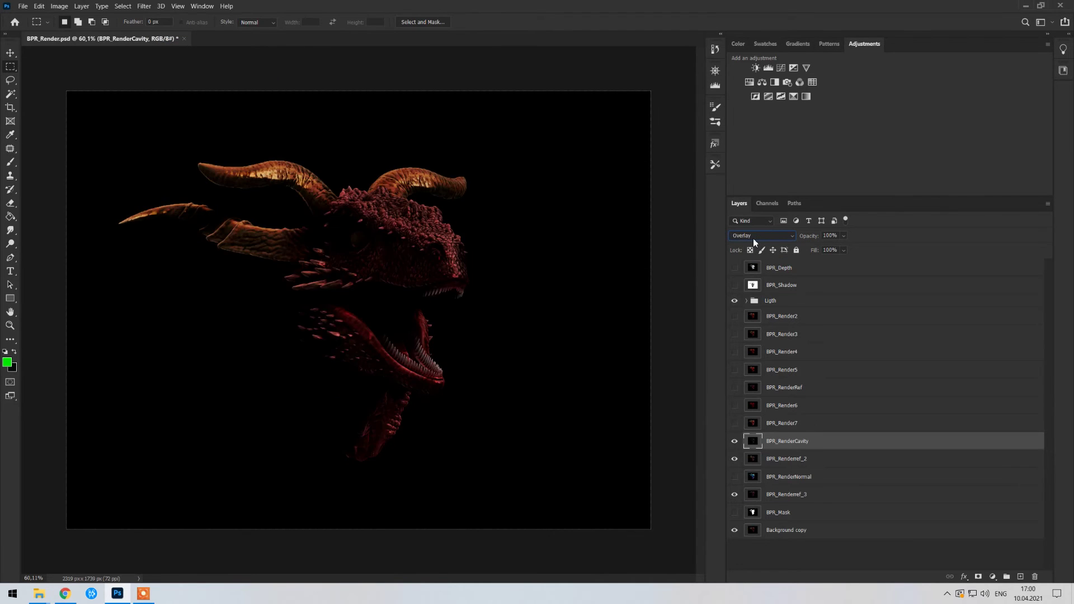
pyautogui.click(753, 238)
pyautogui.click(749, 358)
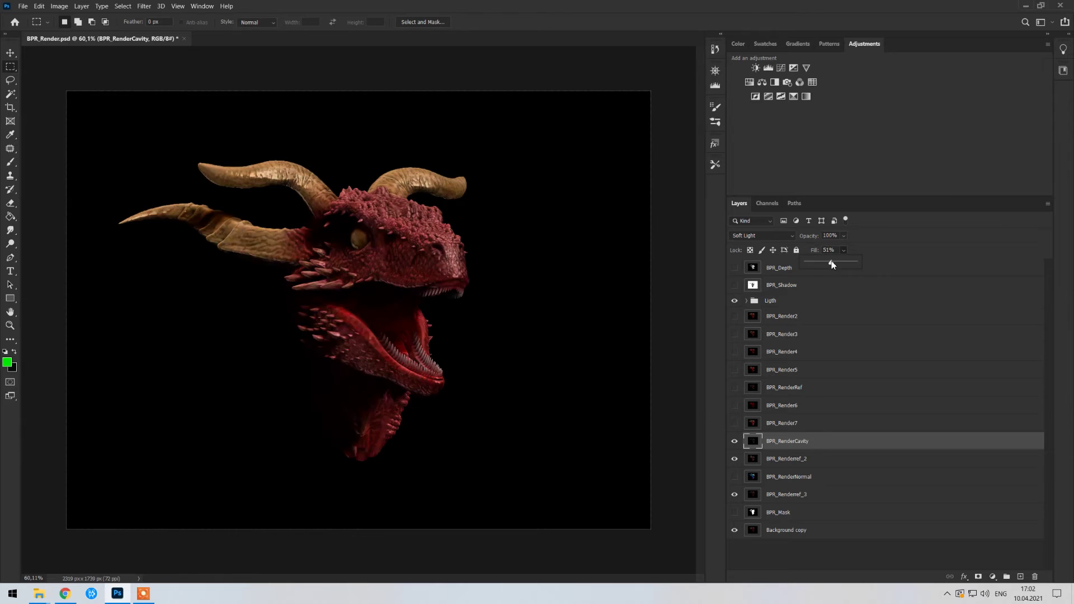
pyautogui.click(59, 6)
pyautogui.click(227, 41)
pyautogui.moveTo(596, 206); pyautogui.dragTo(562, 210)
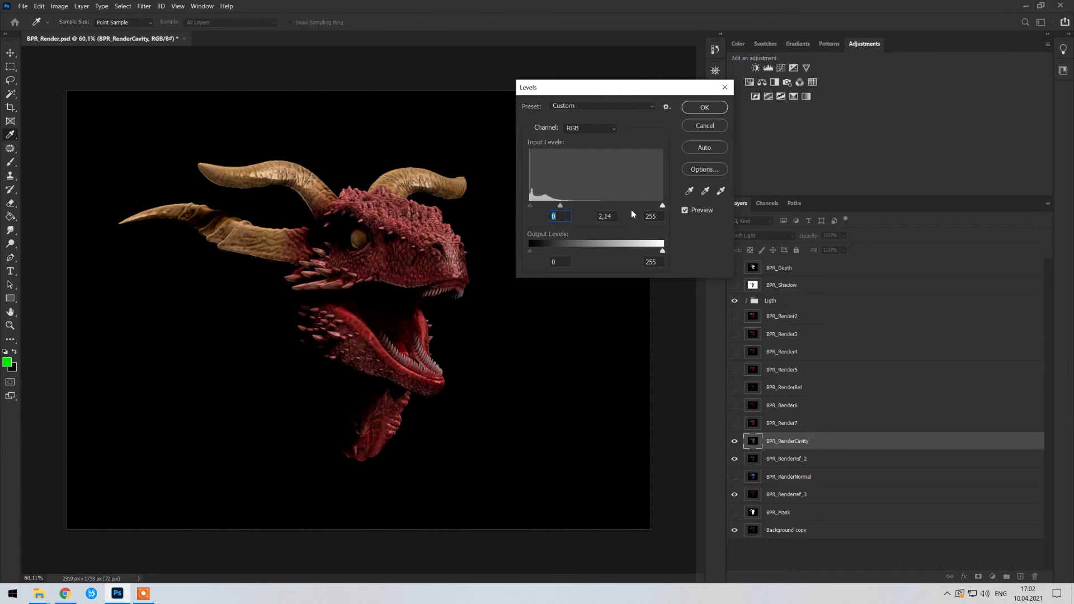
pyautogui.press('Return')
pyautogui.click(843, 250)
pyautogui.moveTo(858, 262); pyautogui.dragTo(828, 262)
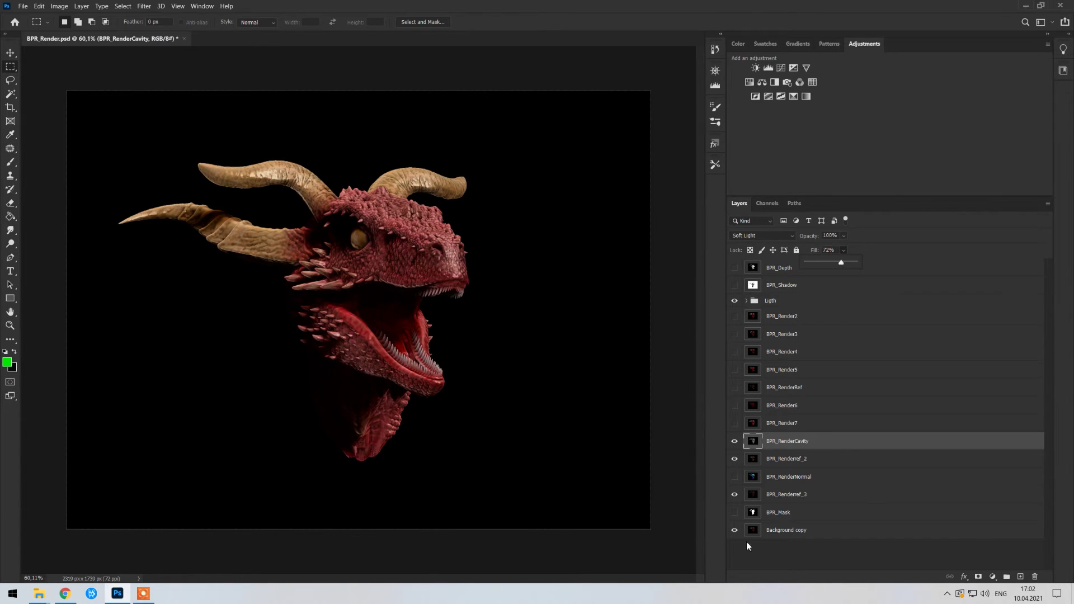
# Show BPR_Render7 and blend it as Linear Dodge (Add).
pyautogui.click(782, 423)
pyautogui.click(734, 423)
pyautogui.click(761, 235)
pyautogui.click(755, 330)
# Reduce BPR_Render7's fill to 40%.
pyautogui.scroll(-3, 758, 237)
pyautogui.scroll(-4, 758, 237)
pyautogui.scroll(-4, 758, 238)
pyautogui.scroll(-3, 758, 237)
pyautogui.scroll(7, 756, 237)
pyautogui.scroll(6, 755, 237)
pyautogui.click(843, 250)
pyautogui.moveTo(820, 263); pyautogui.dragTo(827, 264)
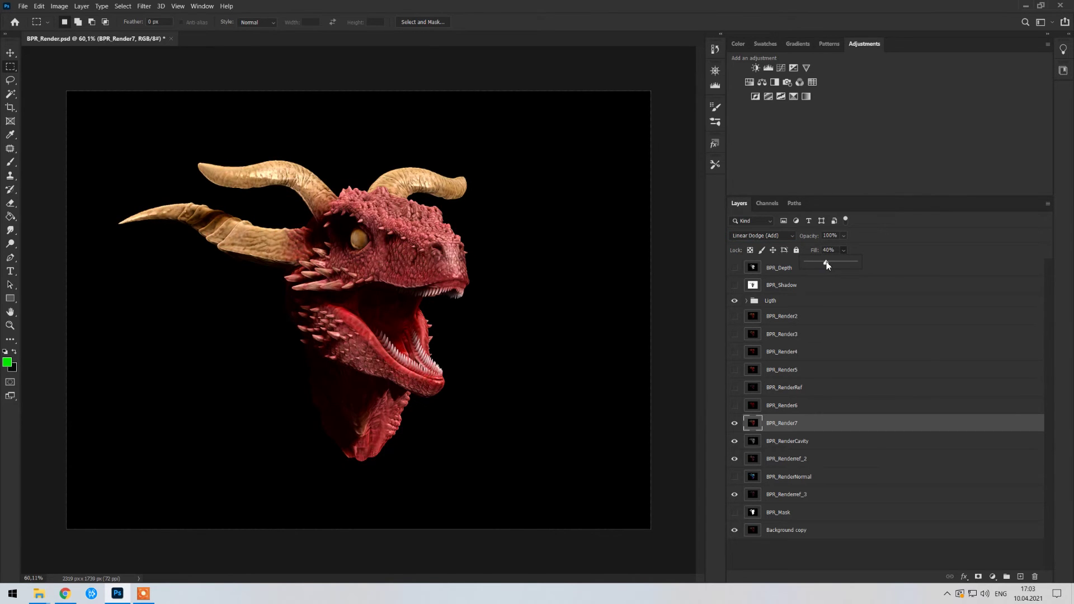
# Hide BPR_Render6 behind an inverted mask and pick a small Surface textured brush.
pyautogui.hotkey('alt', ']')
pyautogui.scroll(-4, 744, 236)
pyautogui.scroll(-4, 744, 236)
pyautogui.scroll(-4, 744, 237)
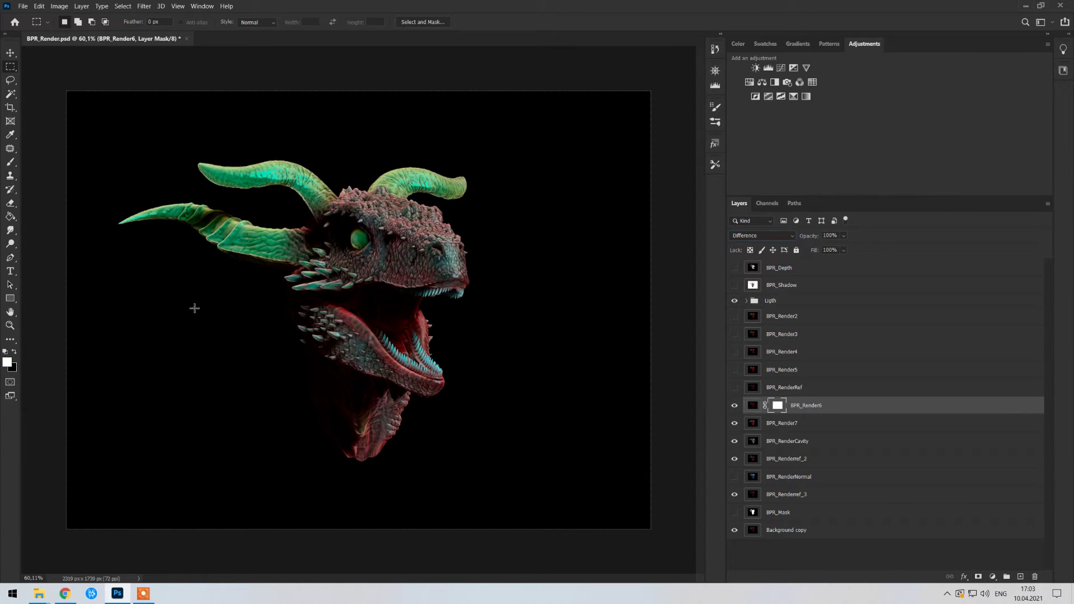
pyautogui.hotkey('ctrl', 'i')
pyautogui.keyDown('alt'); pyautogui.scroll(3, 422, 261); pyautogui.keyUp('alt')
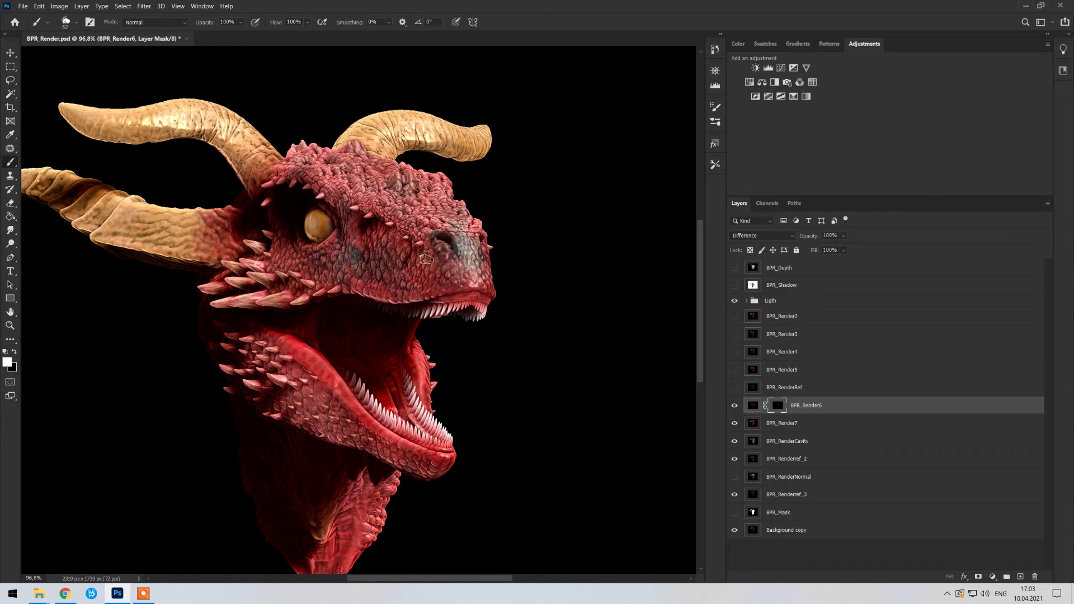
pyautogui.rightClick(429, 295)
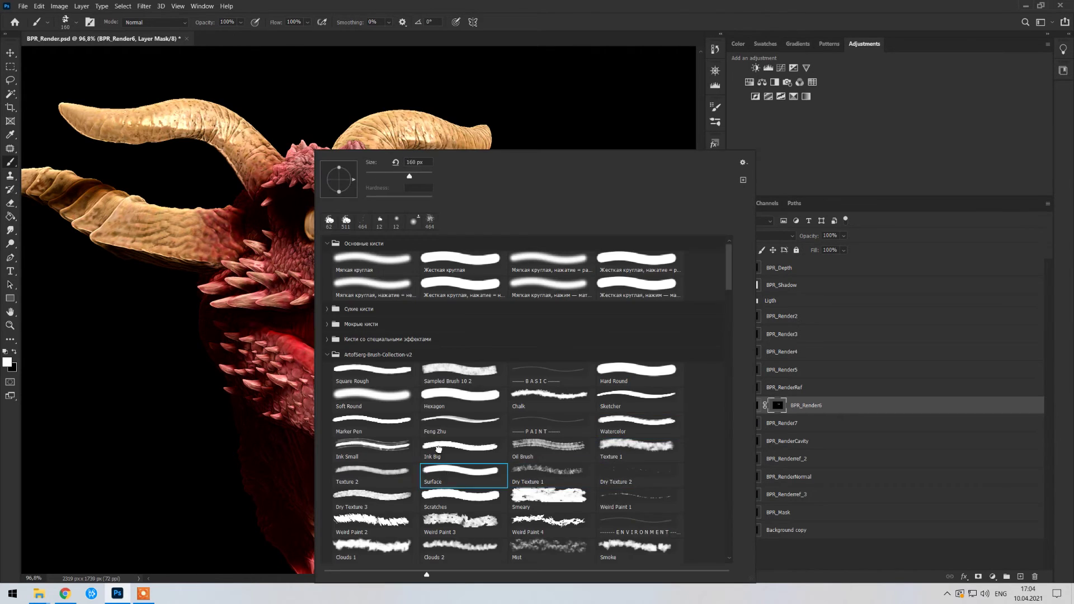
pyautogui.doubleClick(442, 474)
pyautogui.rightClick(416, 291)
pyautogui.doubleClick(437, 461)
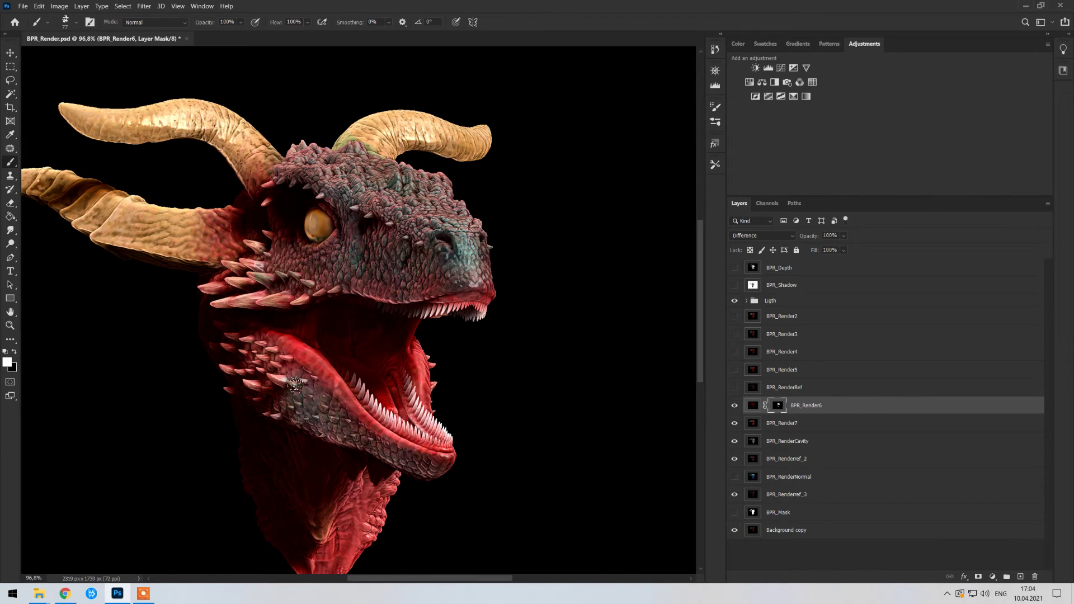
# Lower BPR_Render6 fill to about two-thirds and set the eraser to 158 px.
pyautogui.keyDown('alt'); pyautogui.scroll(-3, 458, 468); pyautogui.keyUp('alt')
pyautogui.click(843, 250)
pyautogui.moveTo(858, 263); pyautogui.dragTo(838, 262)
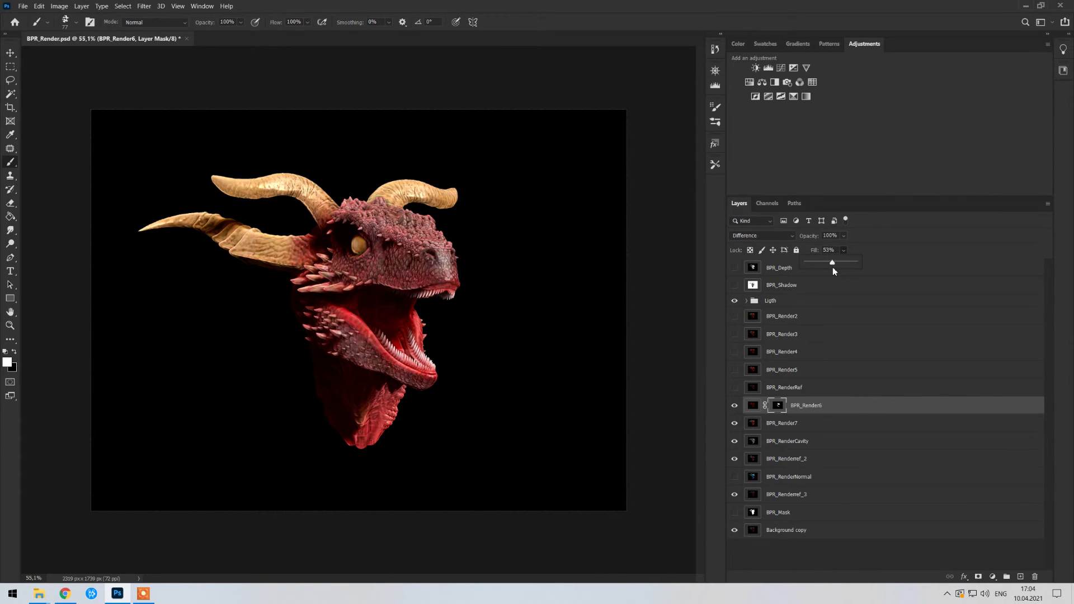
pyautogui.keyDown('alt'); pyautogui.scroll(2, 365, 218); pyautogui.keyUp('alt')
pyautogui.keyDown('alt'); pyautogui.scroll(2, 365, 218); pyautogui.keyUp('alt')
pyautogui.press('e')
pyautogui.rightClick(271, 364)
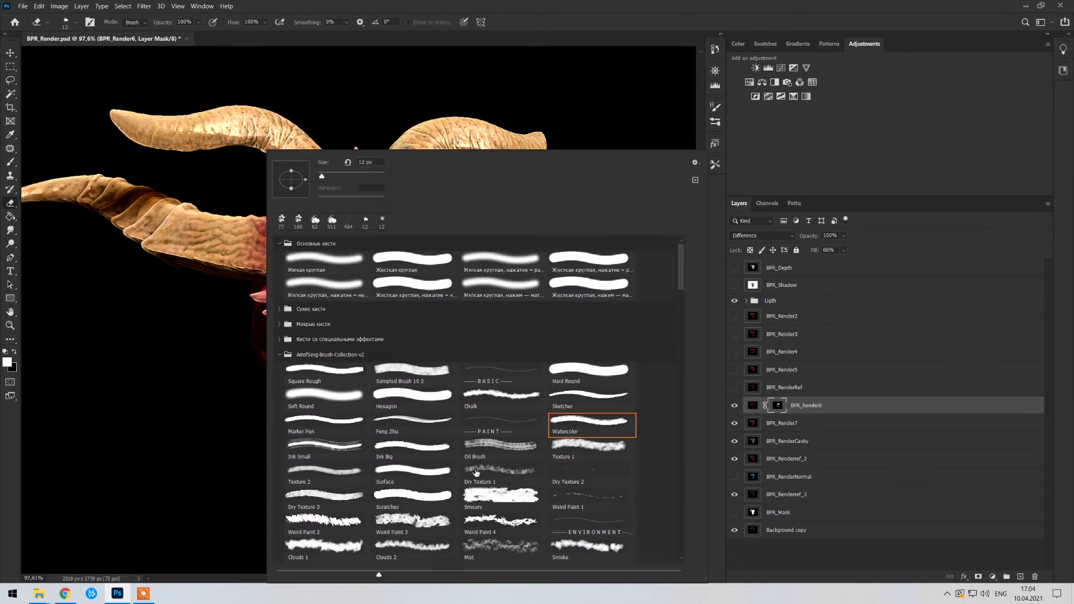
pyautogui.moveTo(462, 178); pyautogui.dragTo(472, 177)
pyautogui.press('Return')
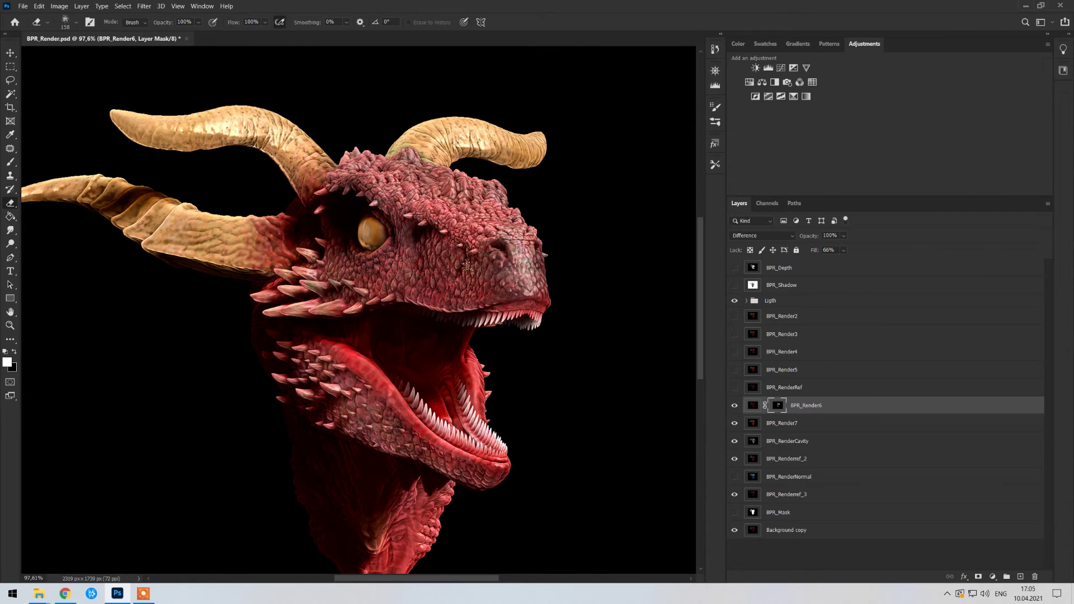
# Show BPR_RenderRef, blend it as Soft Light, and drop its fill low.
pyautogui.keyDown('alt'); pyautogui.scroll(-5, 452, 353); pyautogui.keyUp('alt')
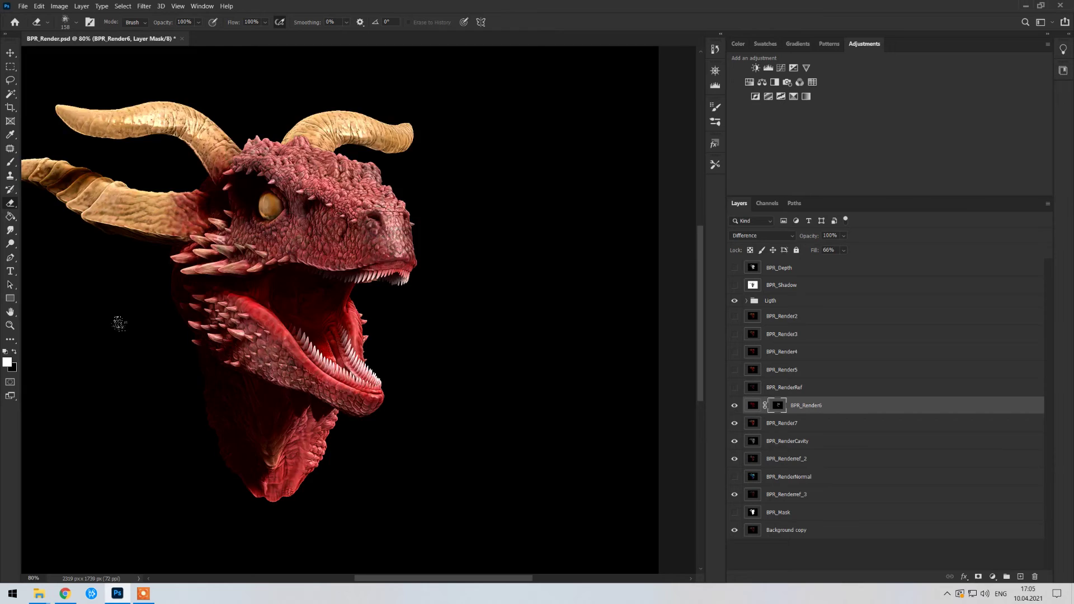
pyautogui.click(744, 328)
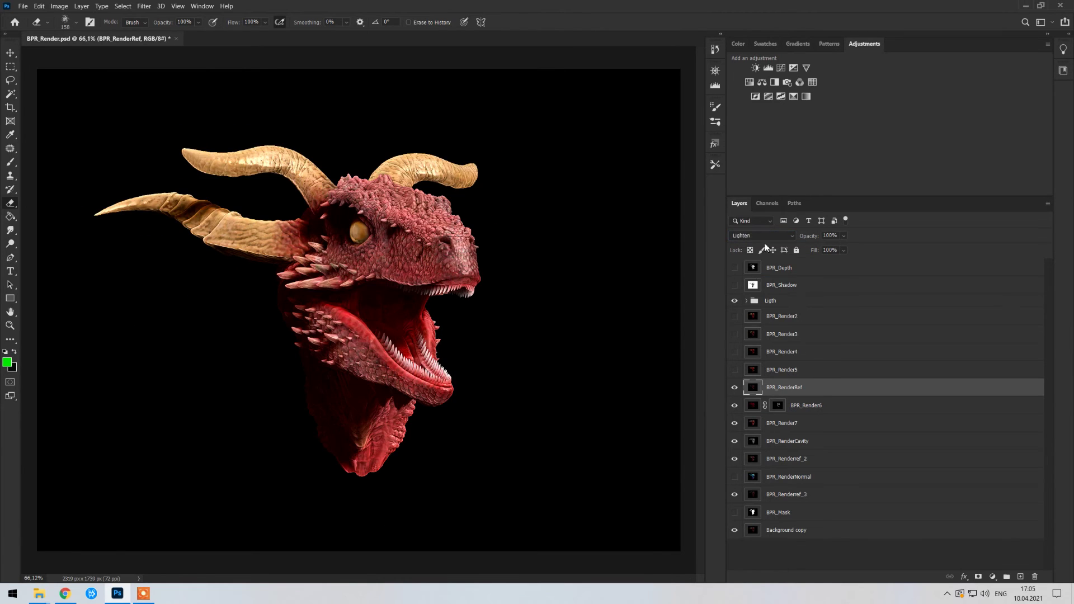
pyautogui.scroll(-2, 746, 235)
pyautogui.scroll(-3, 746, 236)
pyautogui.scroll(-3, 746, 236)
pyautogui.scroll(-3, 746, 236)
pyautogui.scroll(-2, 747, 236)
pyautogui.click(760, 239)
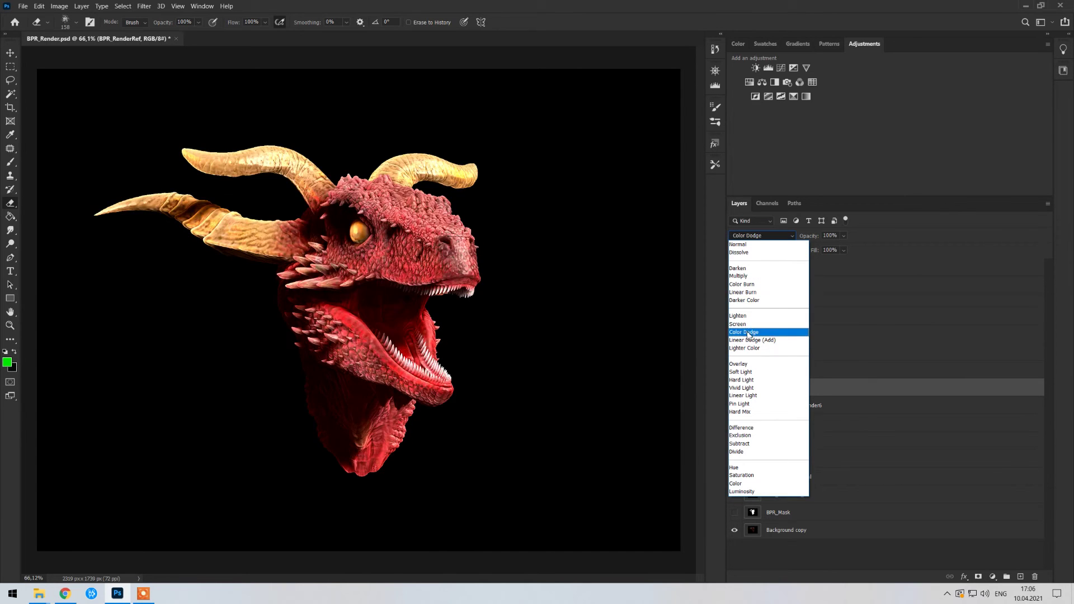
pyautogui.click(741, 372)
pyautogui.click(844, 250)
pyautogui.moveTo(857, 261); pyautogui.dragTo(820, 263)
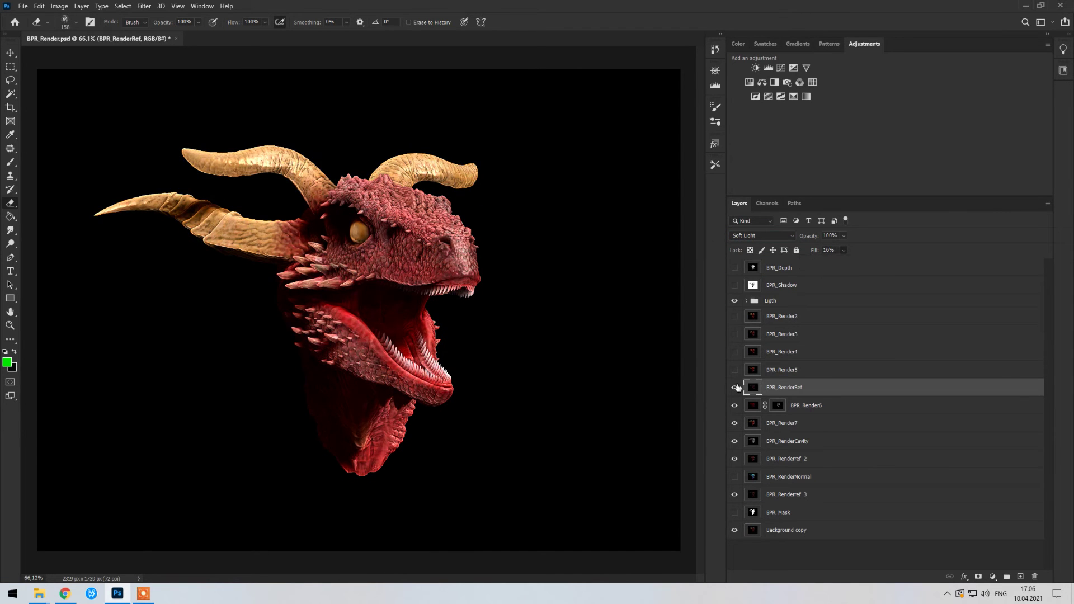
# Show BPR_Render5 blended as Screen at 51% fill.
pyautogui.click(735, 369)
pyautogui.click(783, 370)
pyautogui.click(760, 236)
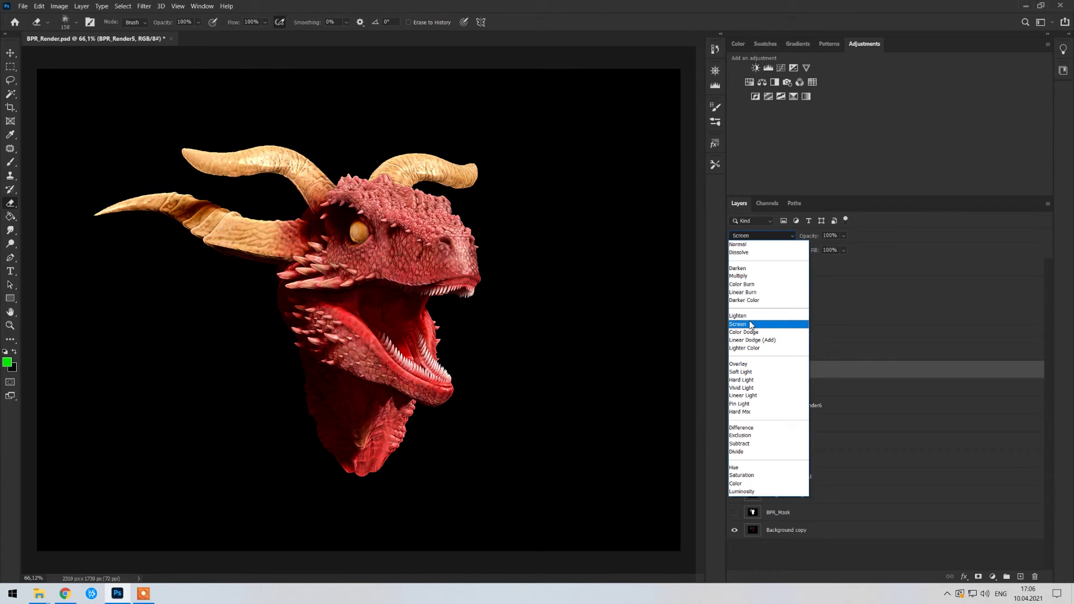
pyautogui.click(750, 325)
pyautogui.click(844, 250)
pyautogui.moveTo(828, 264); pyautogui.dragTo(832, 263)
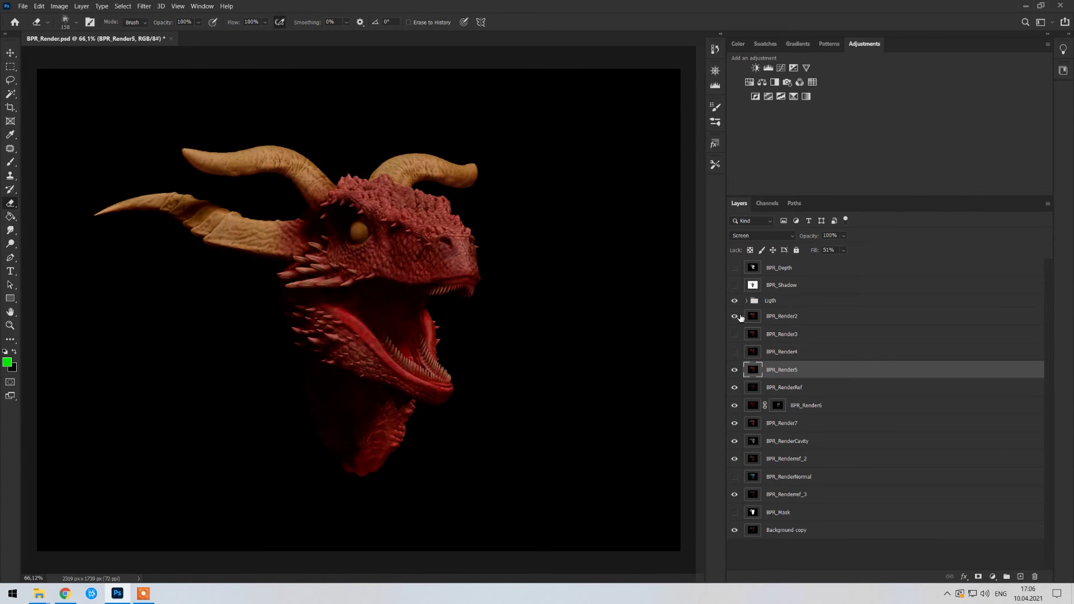
# Blend BPR_Render2 as Subtract at 55% fill with a black hiding mask, default colours reset.
pyautogui.click(782, 316)
pyautogui.click(761, 236)
pyautogui.click(749, 315)
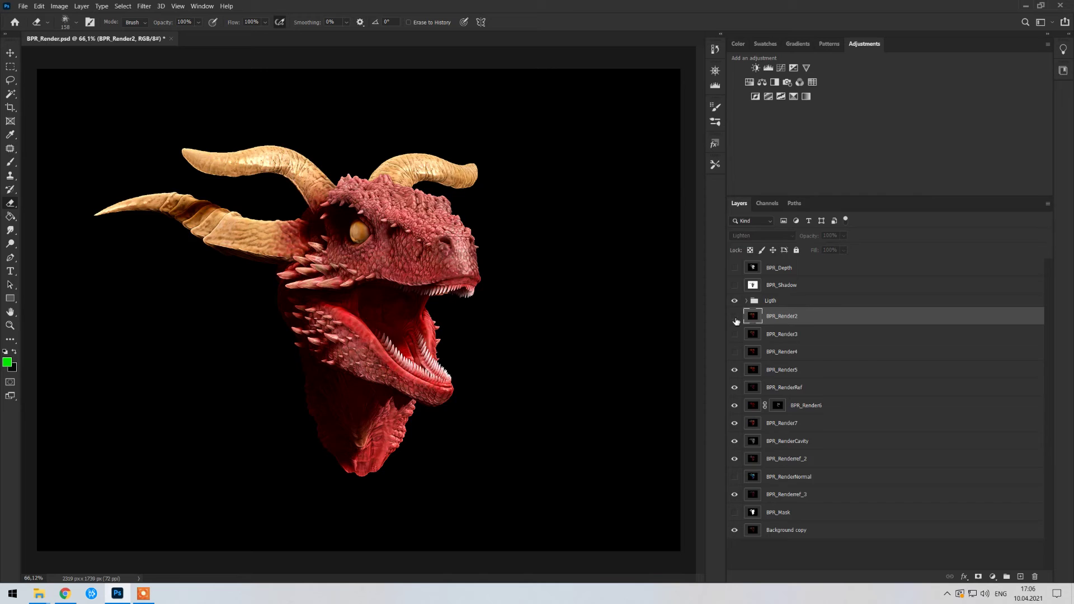
pyautogui.click(734, 316)
pyautogui.click(761, 236)
pyautogui.click(766, 443)
pyautogui.click(843, 250)
pyautogui.moveTo(830, 263); pyautogui.dragTo(834, 263)
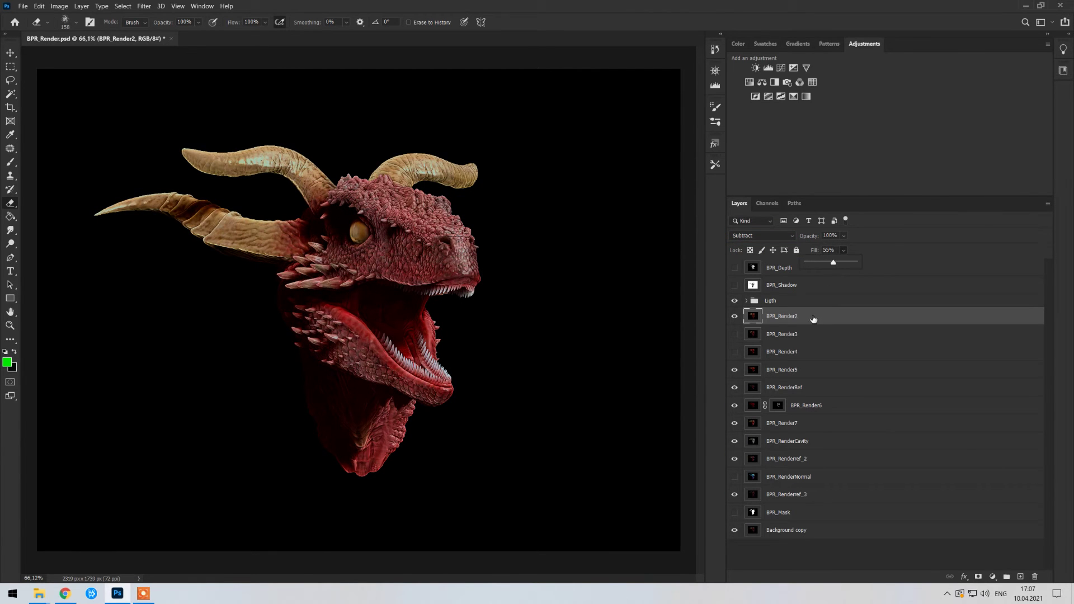
pyautogui.keyDown('alt'); pyautogui.click(978, 576); pyautogui.keyUp('alt')
pyautogui.press('b')
pyautogui.press('d')
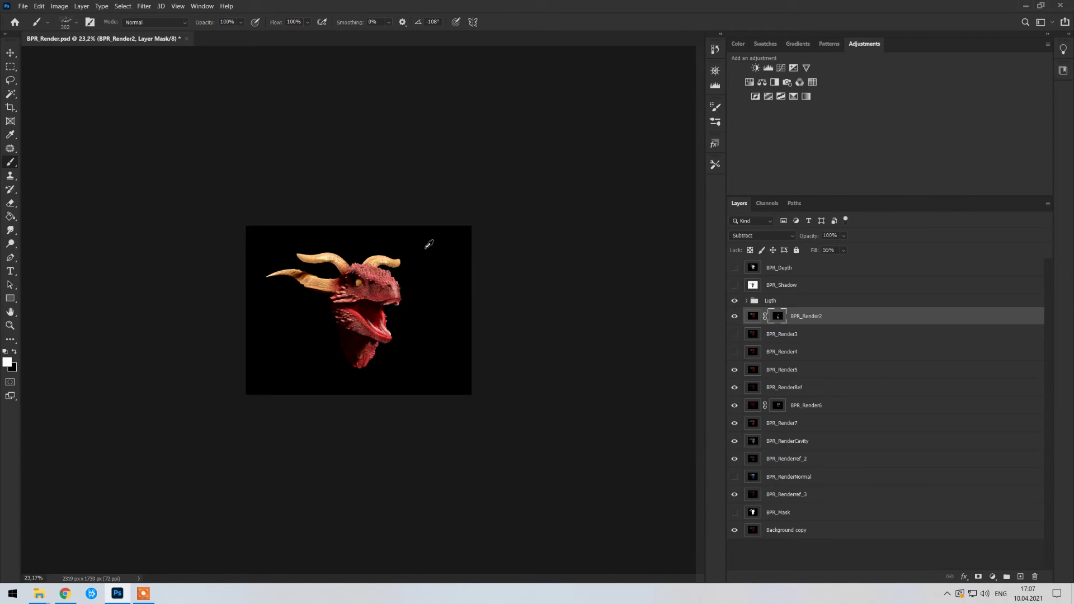
# Show BPR_Shadow and fade its fill to zero.
pyautogui.click(748, 236)
pyautogui.scroll(-1, 747, 235)
pyautogui.scroll(-5, 747, 236)
pyautogui.scroll(8, 747, 236)
pyautogui.scroll(5, 748, 235)
pyautogui.moveTo(843, 250); pyautogui.dragTo(806, 264)
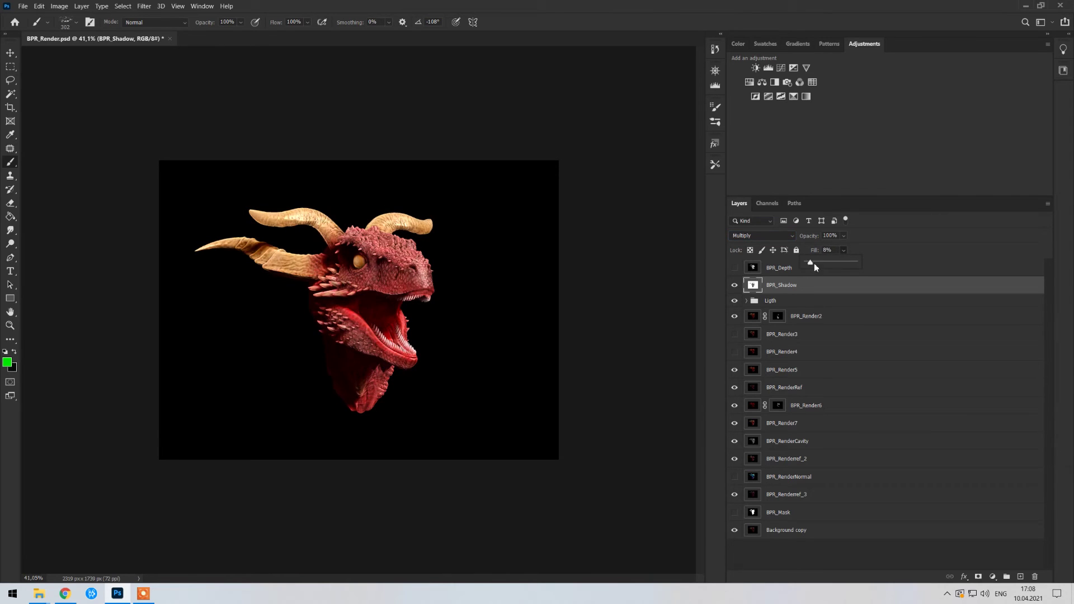
# Show BPR_Depth blended as Multiply at 16% fill.
pyautogui.click(735, 267)
pyautogui.click(779, 267)
pyautogui.click(761, 236)
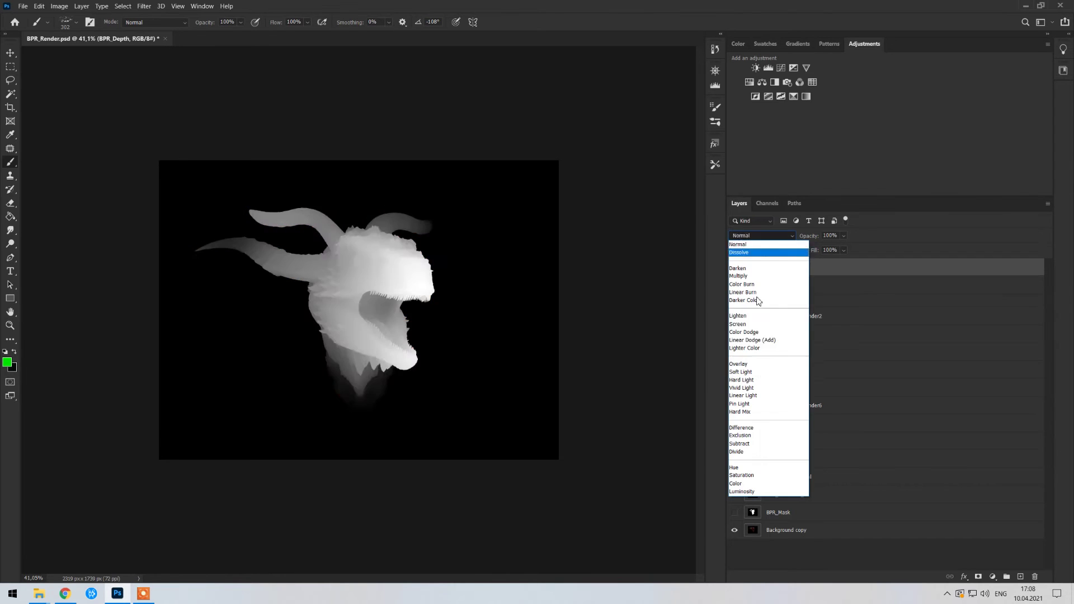
pyautogui.click(741, 273)
pyautogui.moveTo(843, 250); pyautogui.dragTo(815, 263)
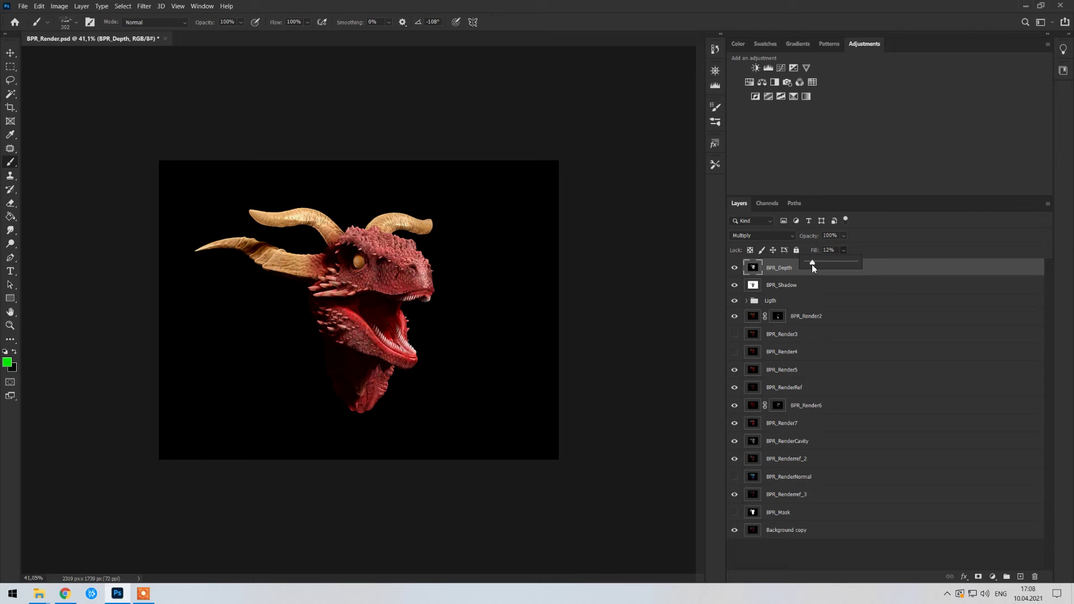
pyautogui.keyDown('alt'); pyautogui.scroll(4, 361, 311); pyautogui.keyUp('alt')
pyautogui.keyDown('alt'); pyautogui.scroll(-2, 486, 305); pyautogui.keyUp('alt')
pyautogui.keyDown('alt'); pyautogui.scroll(1, 436, 310); pyautogui.keyUp('alt')
pyautogui.keyDown('alt'); pyautogui.scroll(-2, 438, 318); pyautogui.keyUp('alt')
# Paint a red-orange glow around the eye and tone down that layer's fill.
pyautogui.keyDown('alt'); pyautogui.scroll(1, 436, 314); pyautogui.keyUp('alt')
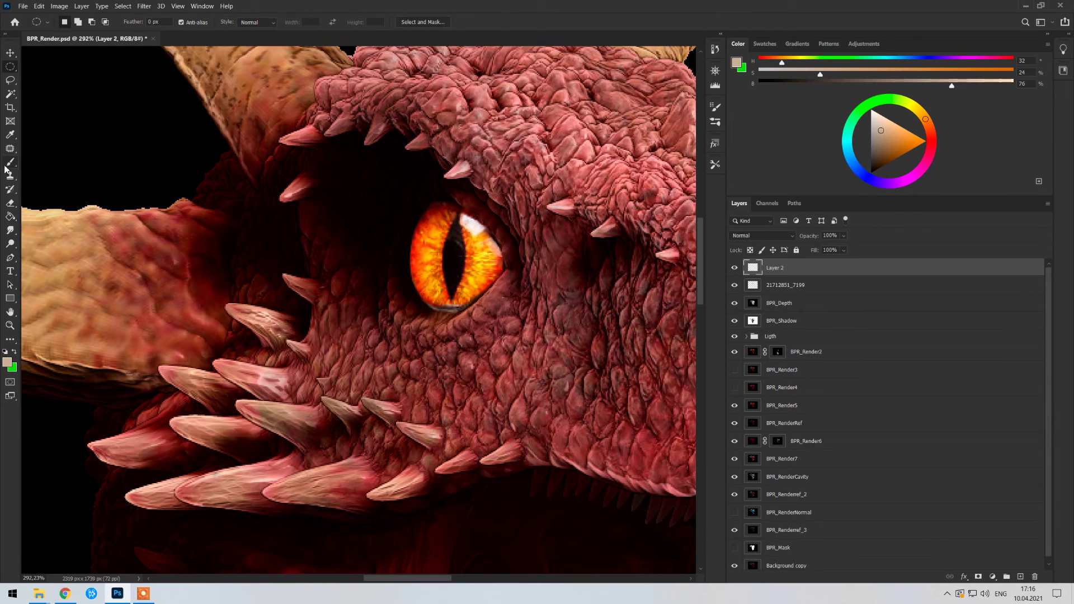
pyautogui.rightClick(438, 289)
pyautogui.keyDown('alt'); pyautogui.click(417, 276); pyautogui.keyUp('alt')
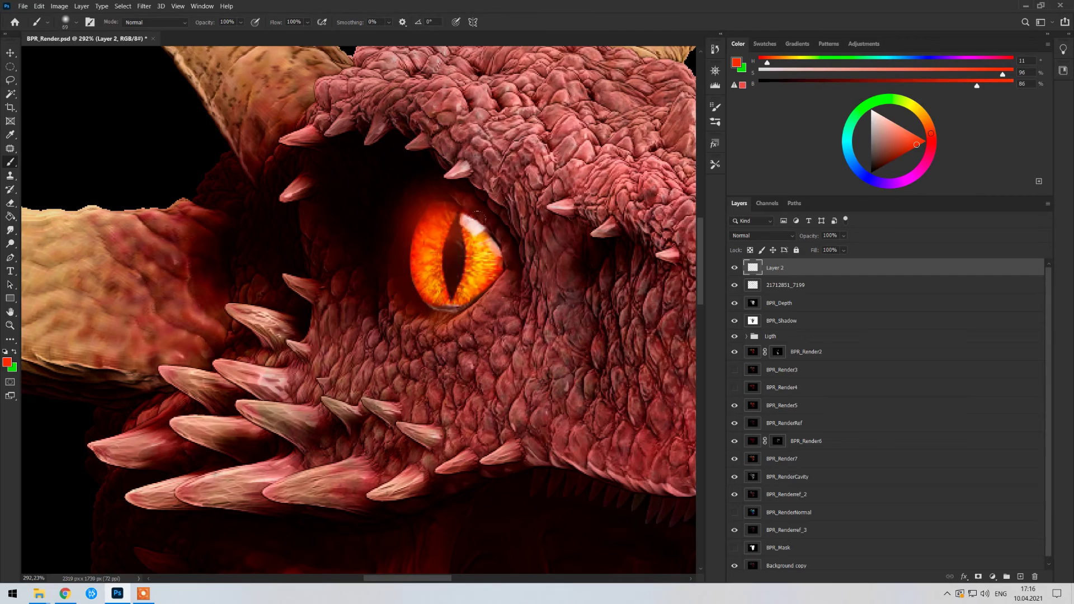
pyautogui.moveTo(417, 276); pyautogui.dragTo(481, 235)
pyautogui.hotkey('ctrl', '0')
pyautogui.moveTo(824, 267); pyautogui.dragTo(831, 263)
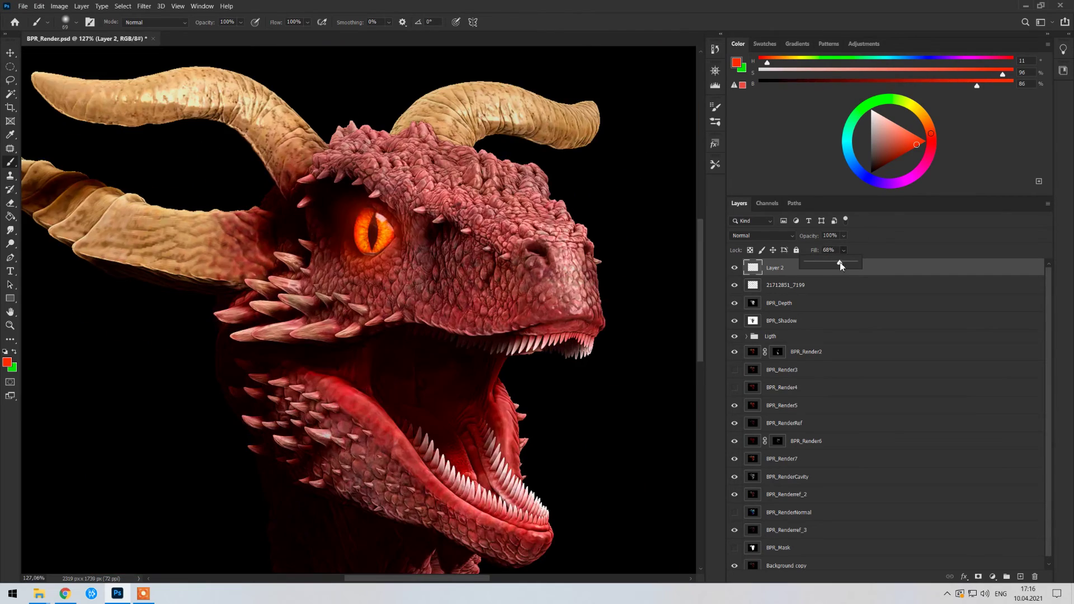
# Warp the eye image layer to fit its socket, then begin scaling the image down.
pyautogui.keyDown('alt'); pyautogui.scroll(5, 310, 254); pyautogui.keyUp('alt')
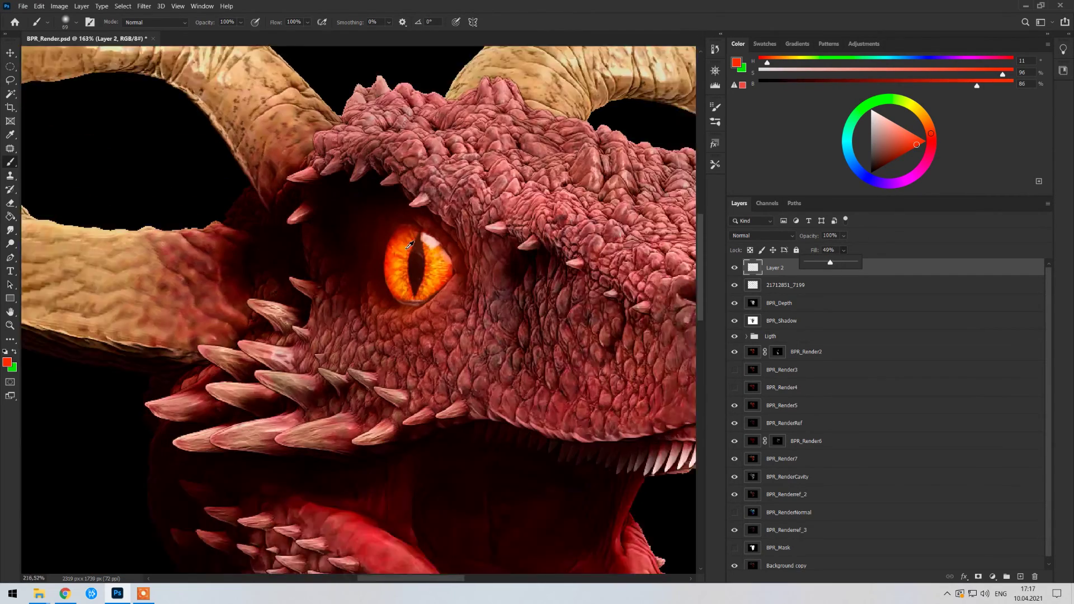
pyautogui.keyDown('alt'); pyautogui.scroll(2, 358, 246); pyautogui.keyUp('alt')
pyautogui.click(785, 285)
pyautogui.hotkey('ctrl', 't')
pyautogui.rightClick(476, 209)
pyautogui.click(503, 360)
pyautogui.press('Return')
pyautogui.keyDown('alt'); pyautogui.scroll(-7, 437, 265); pyautogui.keyUp('alt')
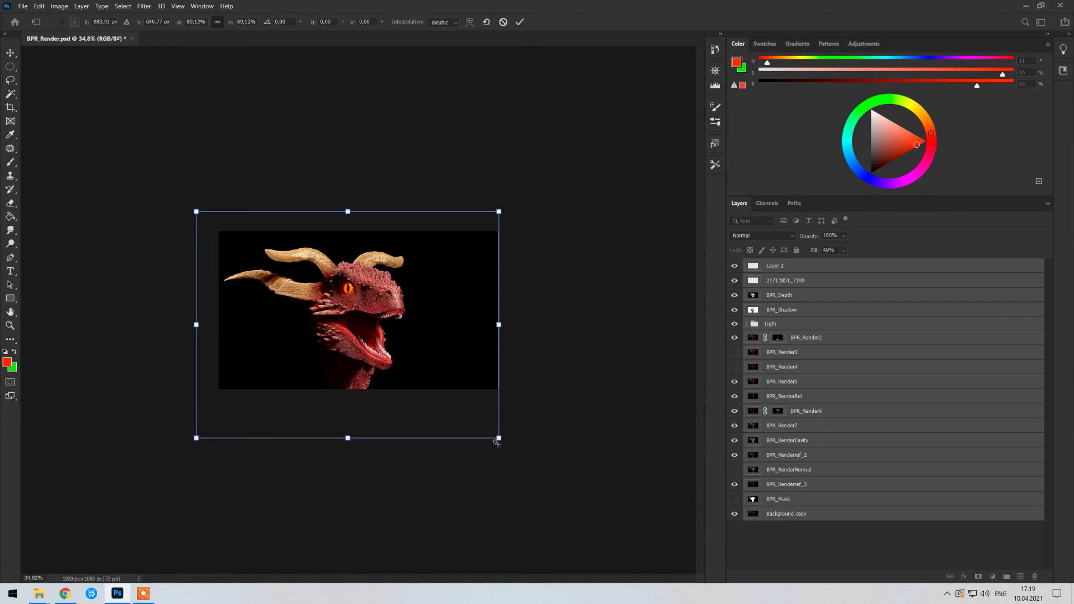
pyautogui.moveTo(499, 439); pyautogui.dragTo(501, 428)
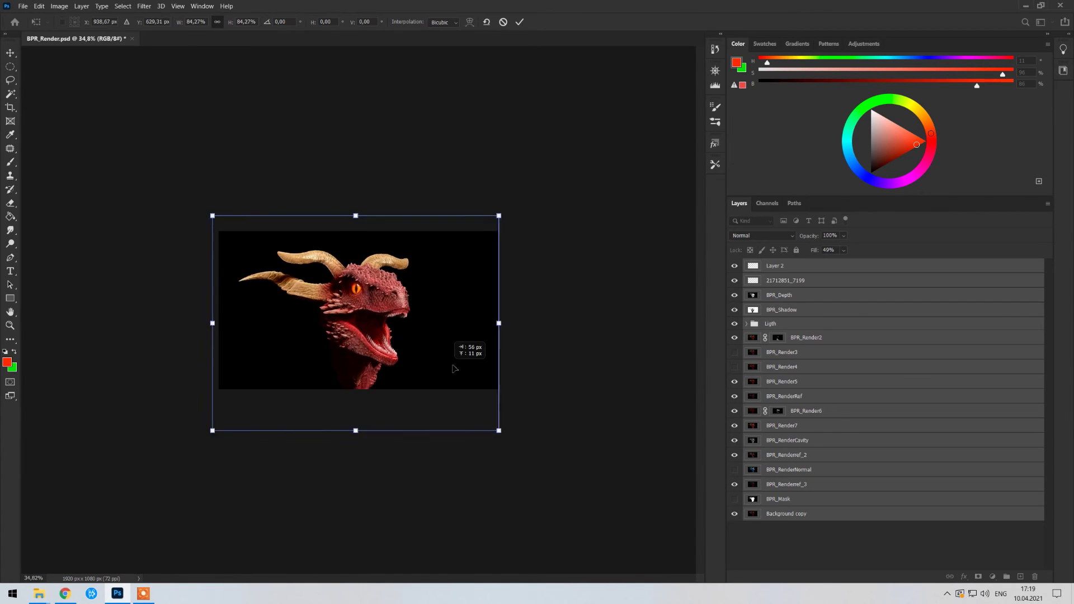
# Restore the image to full size, reposition it, and commit the transform.
pyautogui.keyDown('alt'); pyautogui.scroll(3, 356, 310); pyautogui.keyUp('alt')
pyautogui.rightClick(372, 311)
pyautogui.click(403, 367)
pyautogui.moveTo(409, 354); pyautogui.dragTo(419, 356)
pyautogui.keyDown('alt'); pyautogui.scroll(-2, 419, 357); pyautogui.keyUp('alt')
pyautogui.press('Return')
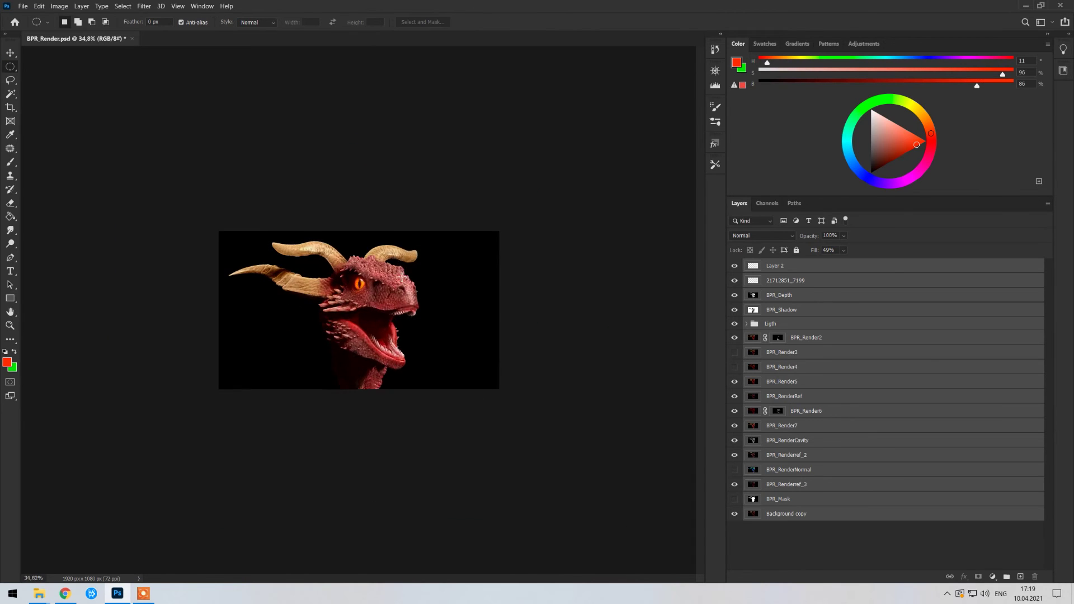
pyautogui.keyDown('alt'); pyautogui.scroll(4, 358, 311); pyautogui.keyUp('alt')
# Add Levels, Hue/Saturation with hue -6, and a cooling Photo Filter adjustment layer.
pyautogui.click(865, 44)
pyautogui.click(768, 68)
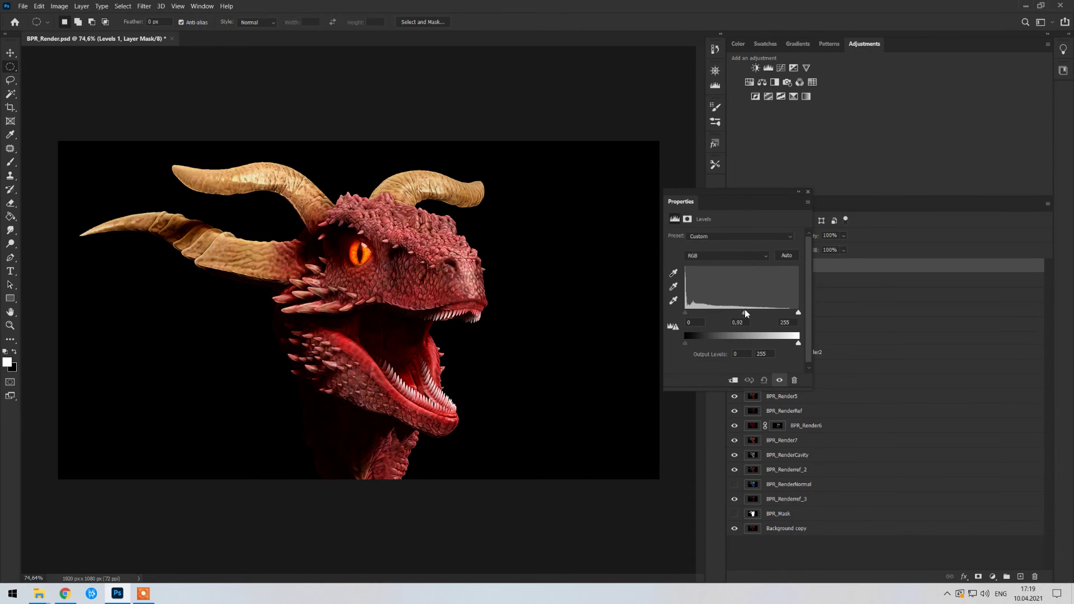
pyautogui.click(755, 83)
pyautogui.moveTo(734, 276); pyautogui.dragTo(730, 277)
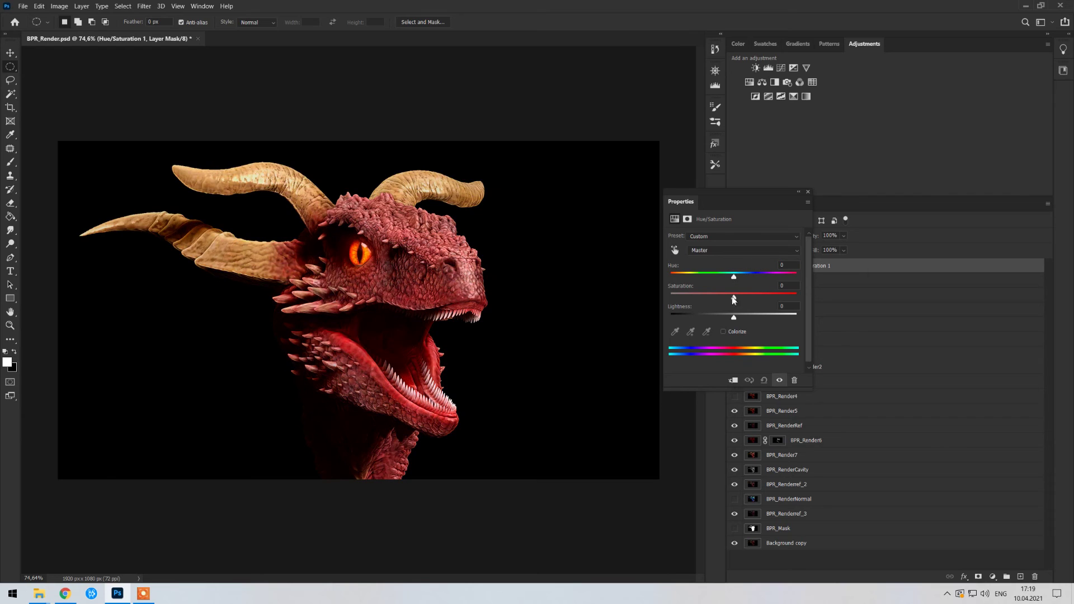
pyautogui.moveTo(733, 318)
pyautogui.mouseDown()
pyautogui.moveTo(720, 319)
pyautogui.moveTo(734, 317)
pyautogui.mouseUp()
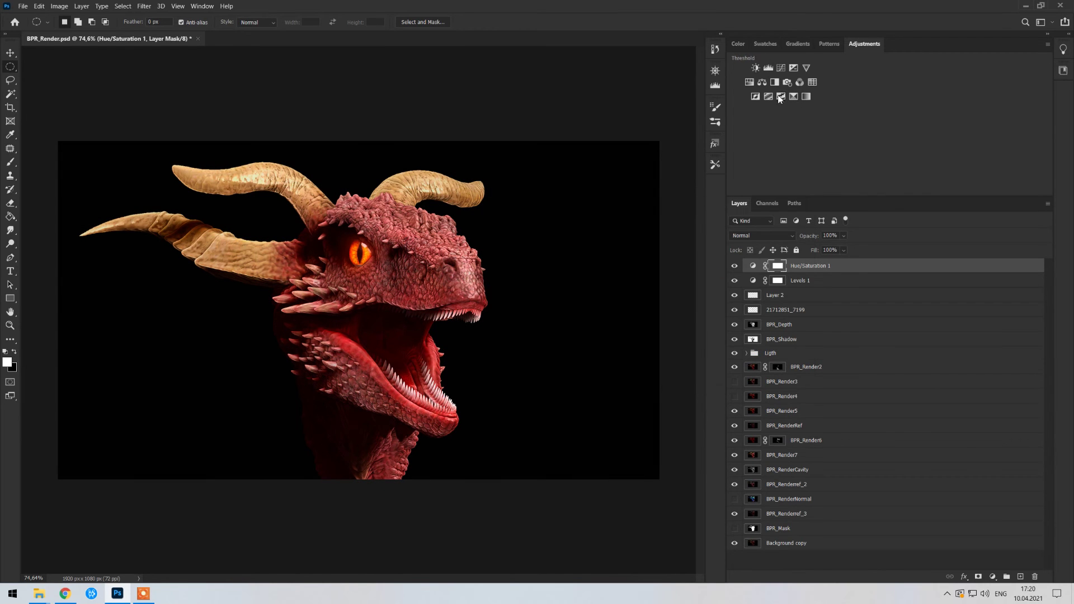
pyautogui.click(800, 82)
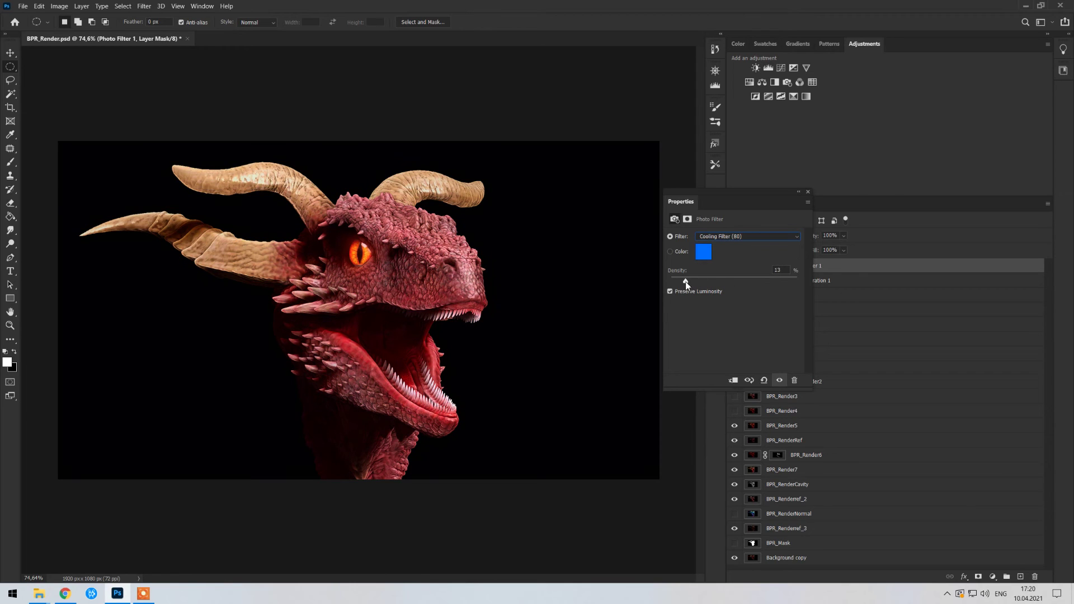
pyautogui.scroll(4, 717, 236)
pyautogui.scroll(-1, 715, 236)
pyautogui.keyDown('alt'); pyautogui.scroll(-3, 456, 365); pyautogui.keyUp('alt')
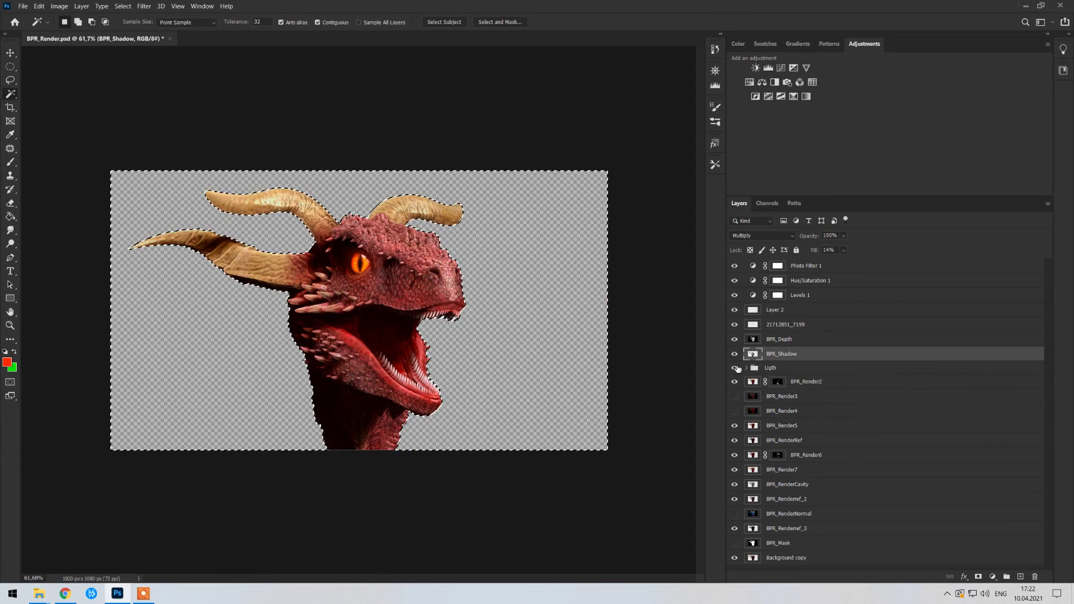
# Add a new layer at the bottom of the stack and bucket-fill it with a dark colour.
pyautogui.hotkey('ctrl', 'j')
pyautogui.moveTo(783, 339); pyautogui.dragTo(827, 570)
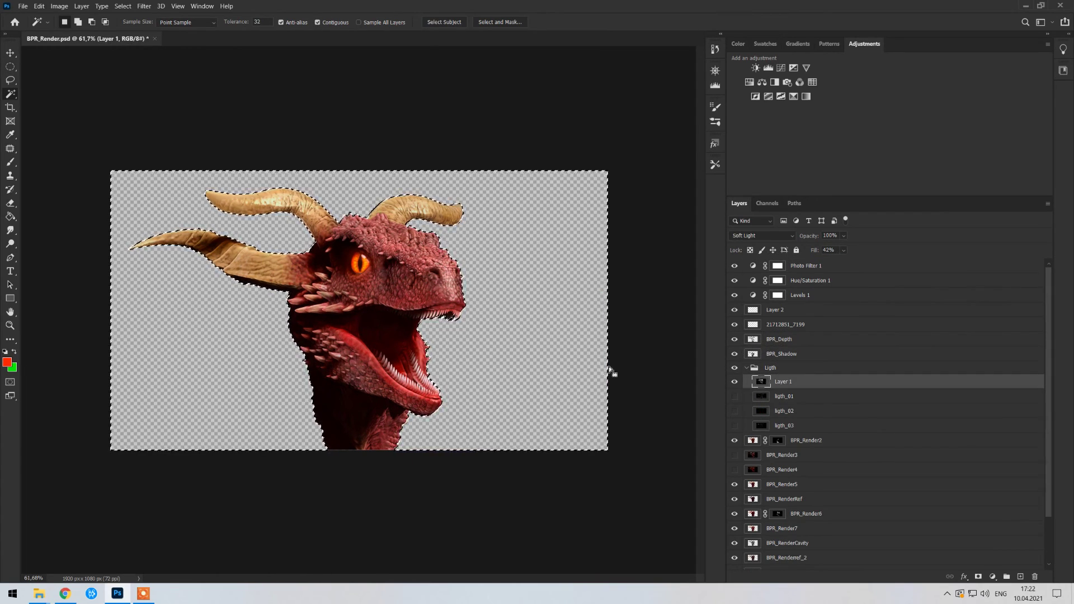
pyautogui.click(7, 363)
pyautogui.click(754, 61)
pyautogui.press('g')
pyautogui.click(559, 392)
# Set the ligth_01 light pass to Linear Dodge (Add) blending.
pyautogui.scroll(3, 839, 392)
pyautogui.click(783, 339)
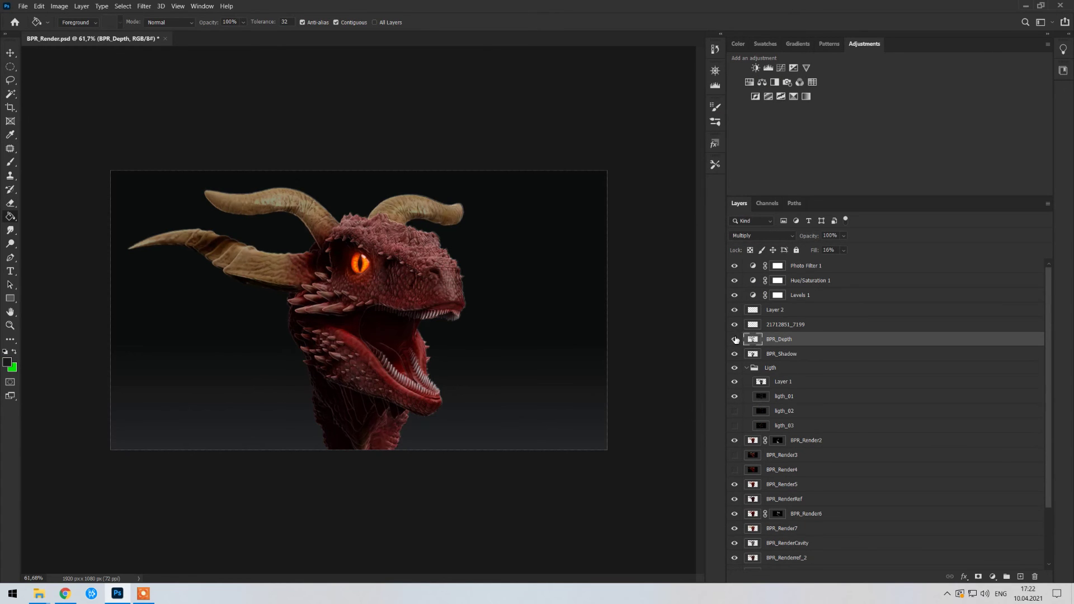
pyautogui.click(784, 368)
pyautogui.click(761, 235)
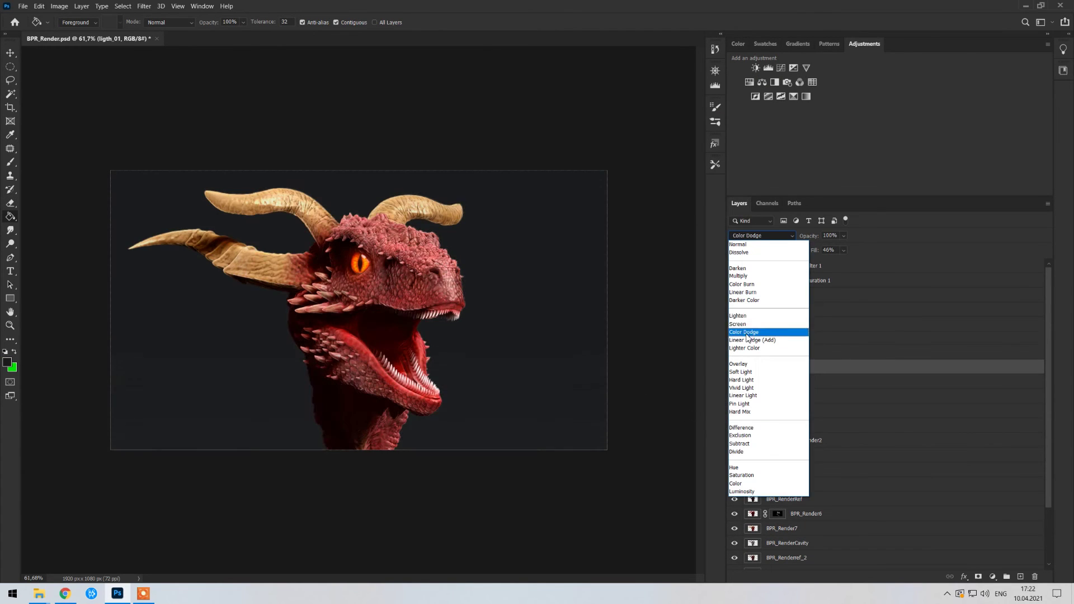
pyautogui.click(747, 340)
# Show the ligth_02 and ligth_03 passes and switch both to brightening blend modes.
pyautogui.click(734, 382)
pyautogui.click(783, 382)
pyautogui.hotkey('shift', 'alt', 's')
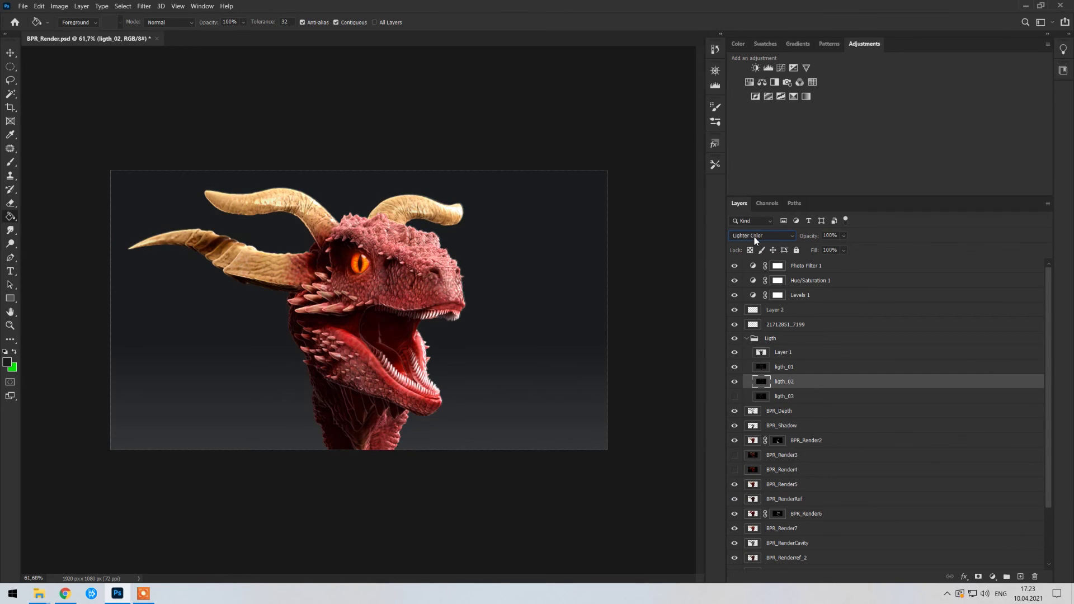
pyautogui.scroll(-3, 763, 375)
pyautogui.click(734, 328)
pyautogui.click(784, 327)
pyautogui.click(761, 236)
pyautogui.click(750, 324)
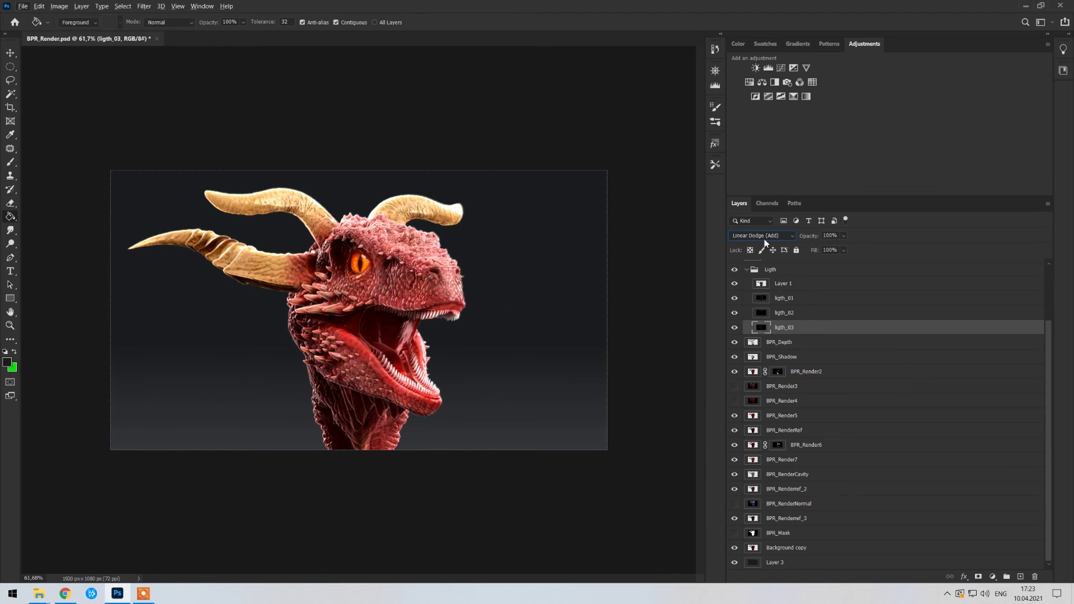
# Magic-wand the background from BPR_Mask, deselect, and set a 108 eraser on ligth_01.
pyautogui.click(777, 533)
pyautogui.press('w')
pyautogui.click(129, 192)
pyautogui.click(783, 298)
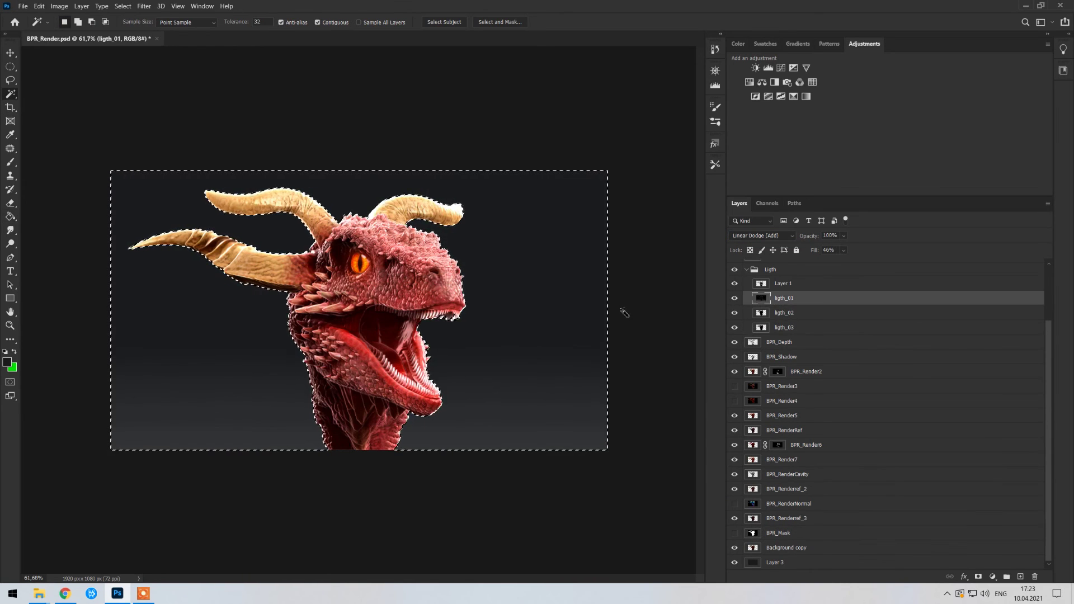
pyautogui.hotkey('ctrl', 'd')
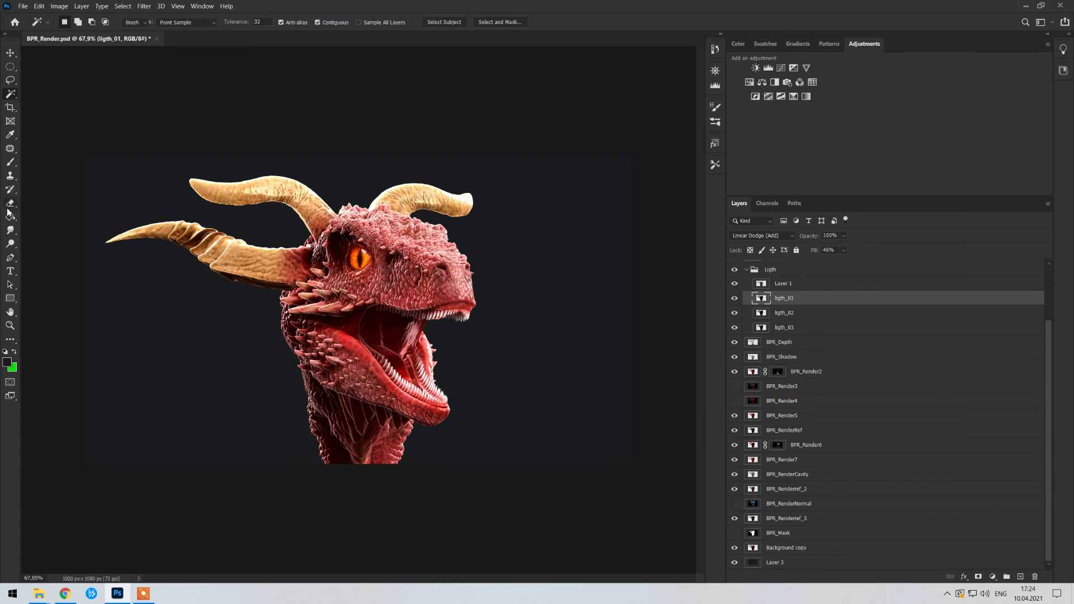
pyautogui.press(']')
pyautogui.press(']')
pyautogui.press(']')
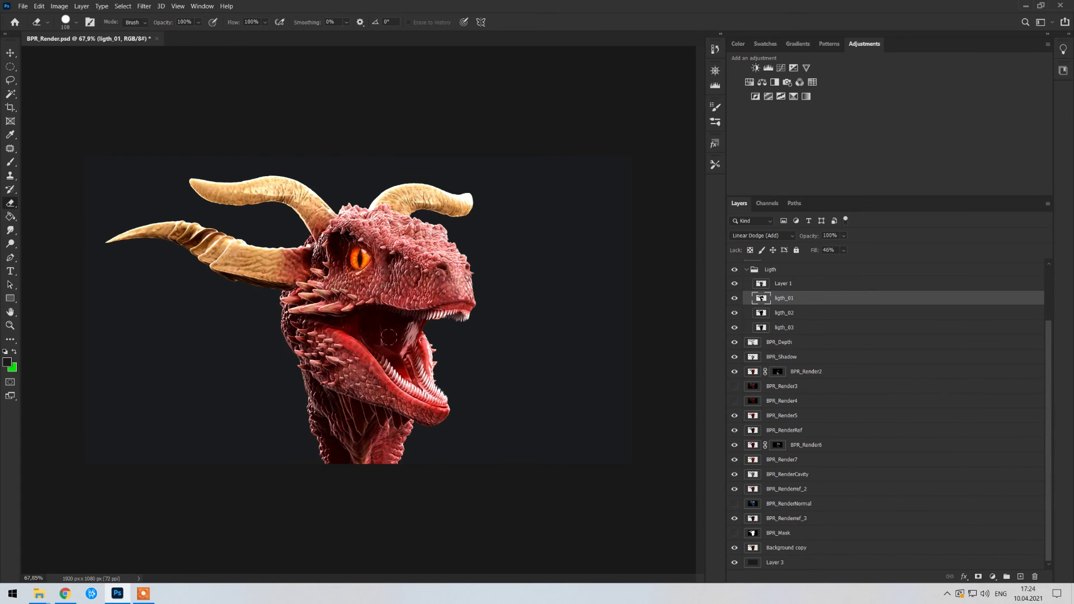
# Compare the light passes by toggling ligth_01 and ligth_02 visibility, then select Layer 3.
pyautogui.click(734, 298)
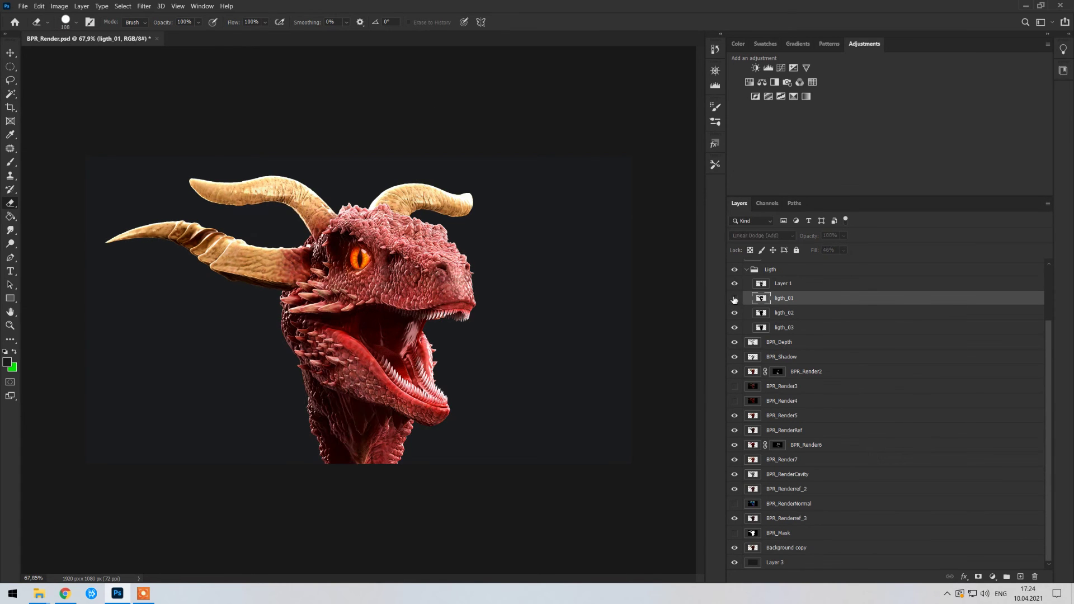
pyautogui.hotkey('ctrl', '-')
pyautogui.hotkey('alt', '[')
pyautogui.click(735, 313)
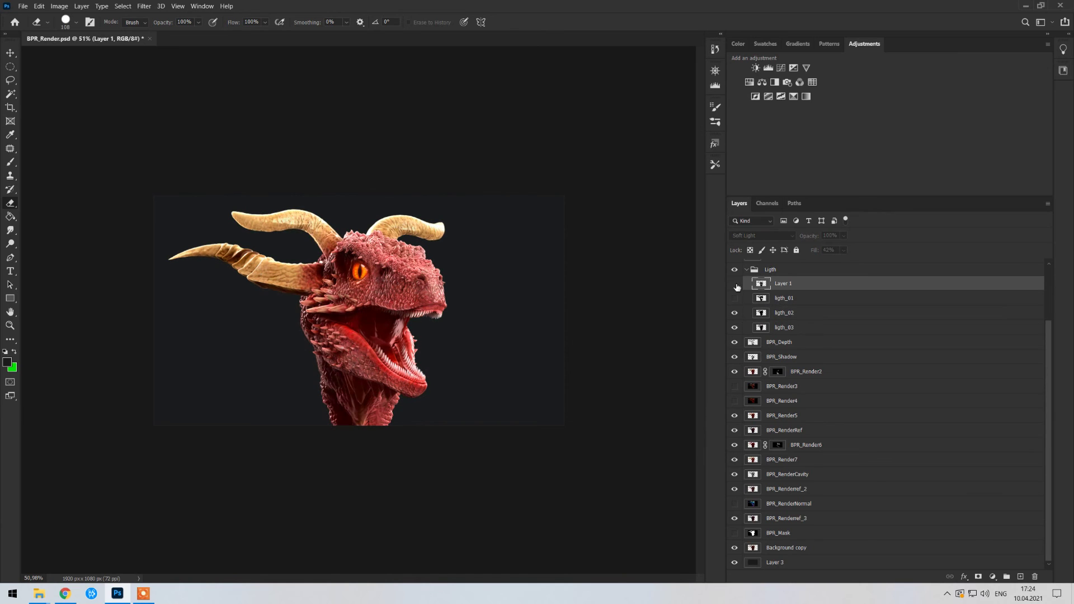
pyautogui.hotkey('ctrl', '+')
pyautogui.hotkey('alt', '[')
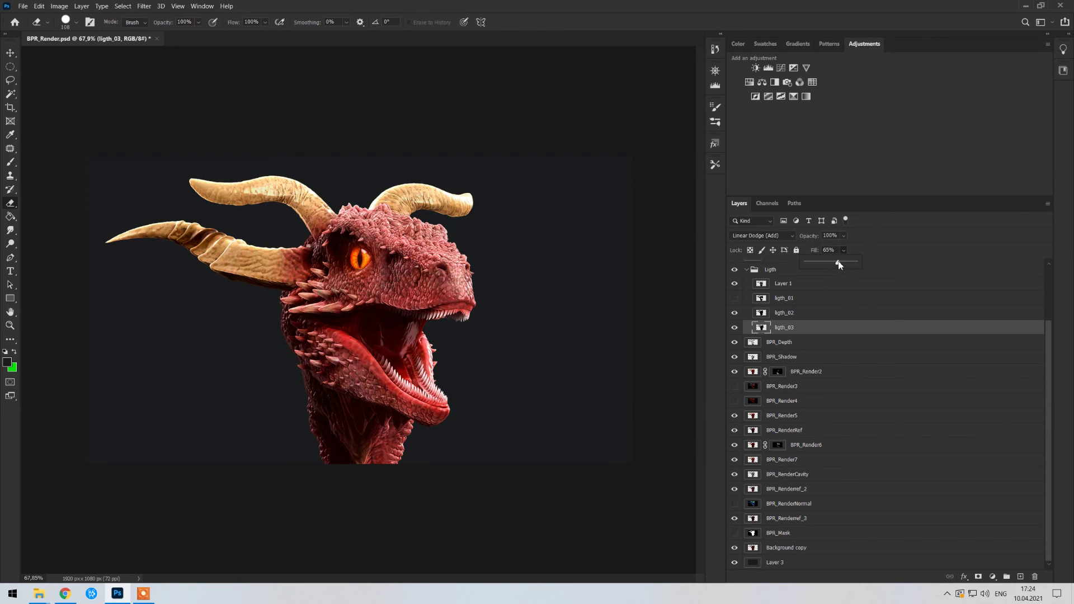
pyautogui.click(978, 565)
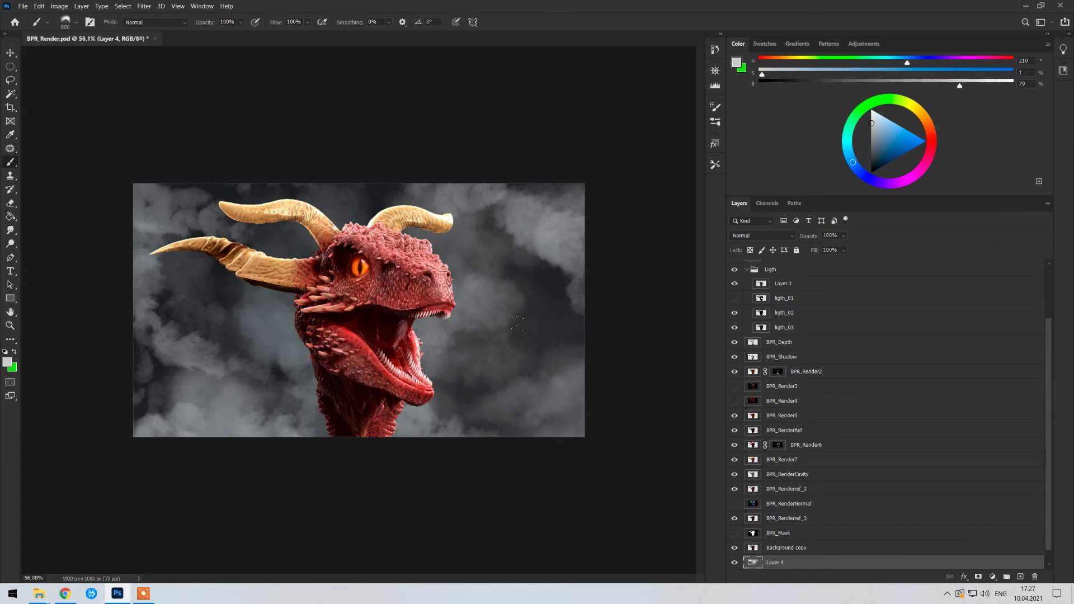
# Fill the backdrop with a dark blue-grey gradient, trying and discarding a reversed version.
pyautogui.click(886, 155)
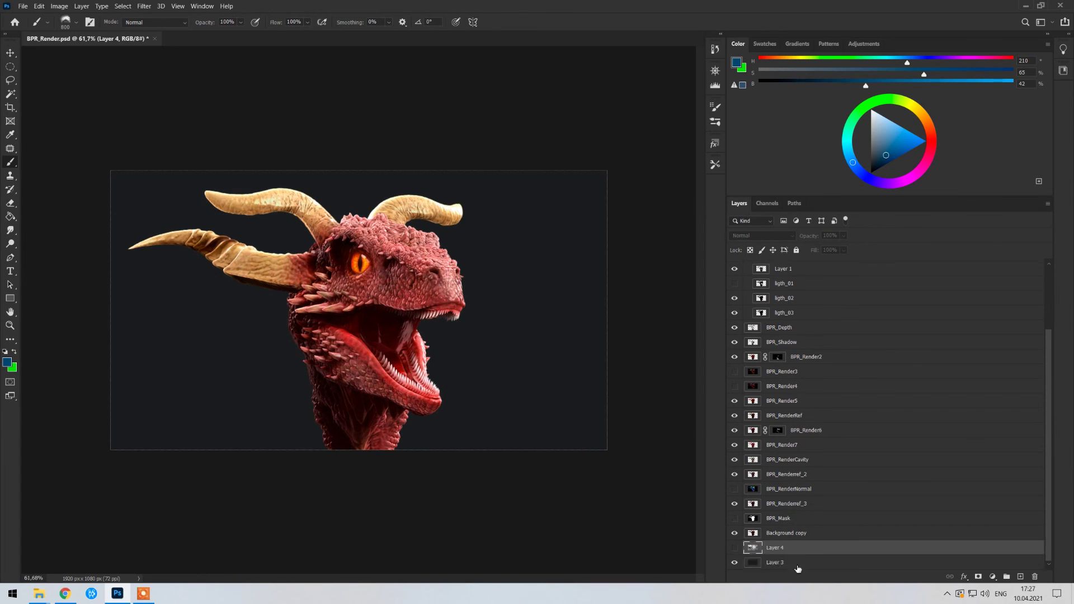
pyautogui.moveTo(79, 339); pyautogui.dragTo(218, 307)
pyautogui.click(325, 23)
pyautogui.hotkey('ctrl', 'z')
pyautogui.moveTo(345, 305); pyautogui.dragTo(479, 251)
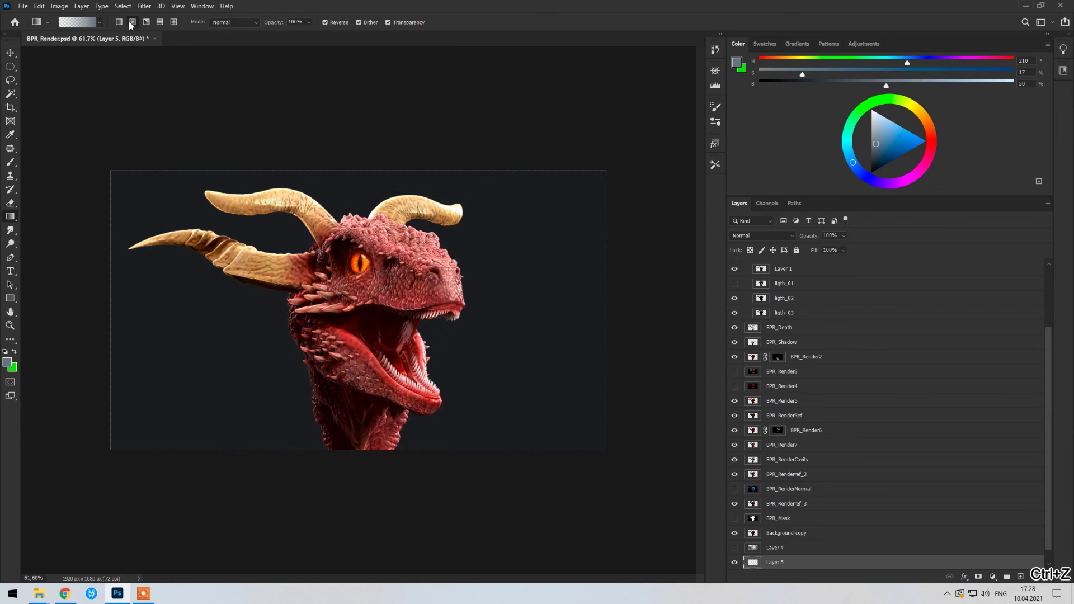
pyautogui.click(325, 22)
pyautogui.moveTo(335, 314); pyautogui.dragTo(530, 292)
# Add a light grey glow behind the dragon and darken the surroundings near-black.
pyautogui.moveTo(835, 143); pyautogui.dragTo(839, 131)
pyautogui.moveTo(240, 330)
pyautogui.mouseDown()
pyautogui.moveTo(367, 294)
pyautogui.moveTo(426, 391)
pyautogui.mouseUp()
pyautogui.click(871, 170)
pyautogui.keyDown('alt'); pyautogui.scroll(-2, 427, 390); pyautogui.keyUp('alt')
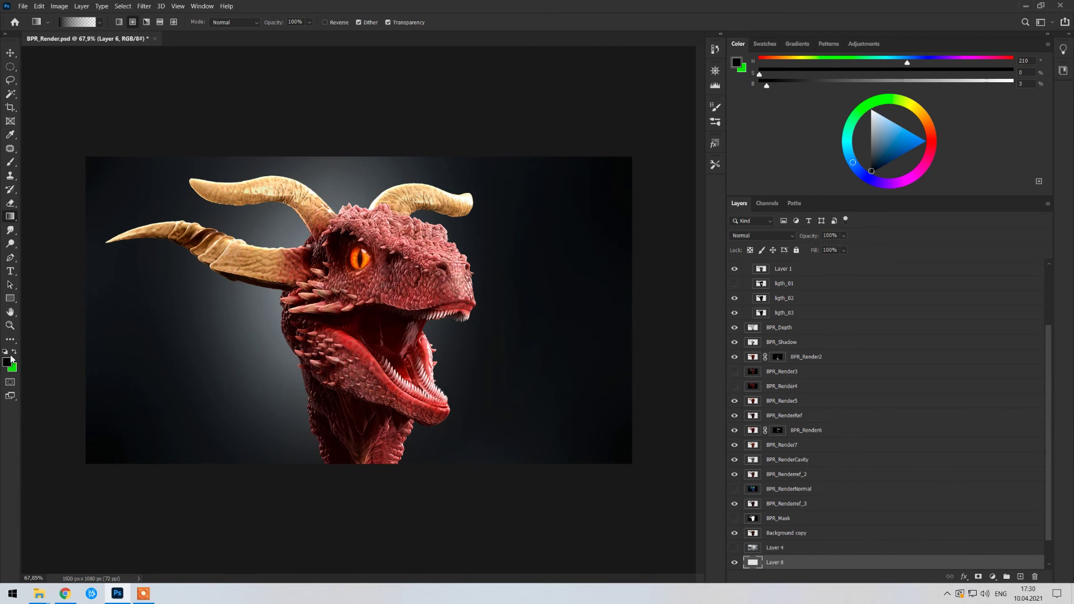
pyautogui.rightClick(349, 151)
pyautogui.press('Escape')
pyautogui.keyDown('alt'); pyautogui.click(399, 453); pyautogui.keyUp('alt')
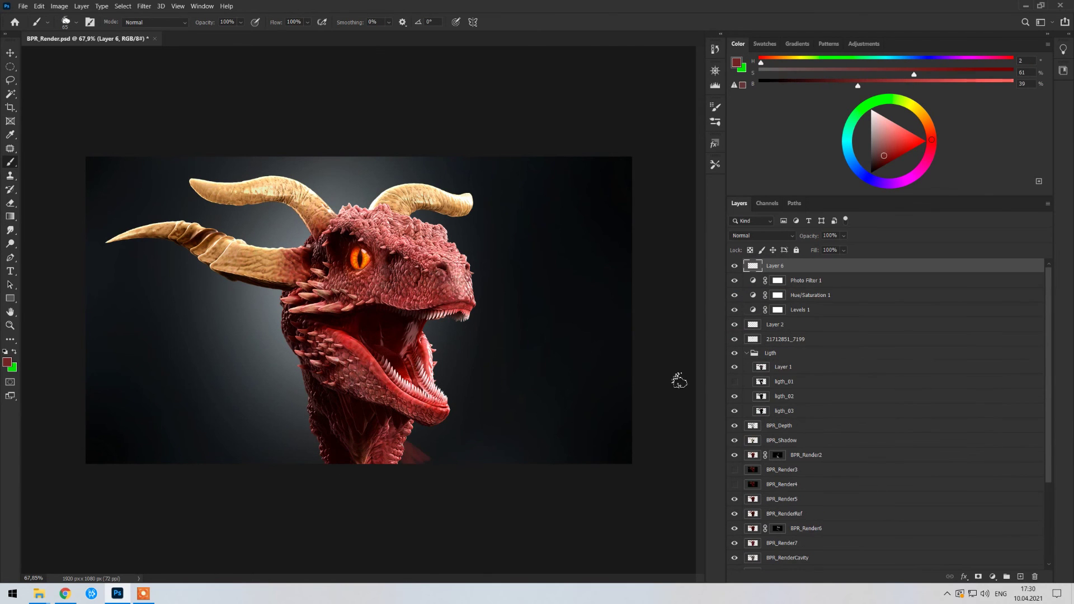
# Sample a red and then a darker red from the dragon's neck skin for painting.
pyautogui.keyDown('alt'); pyautogui.click(373, 449); pyautogui.keyUp('alt')
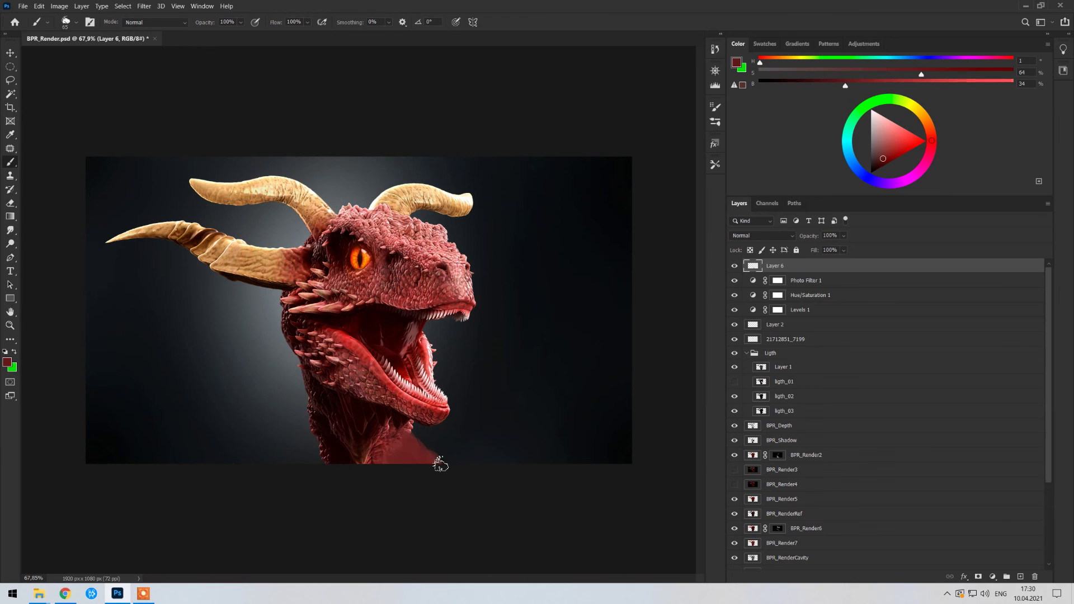
pyautogui.keyDown('alt'); pyautogui.scroll(2, 361, 348); pyautogui.keyUp('alt')
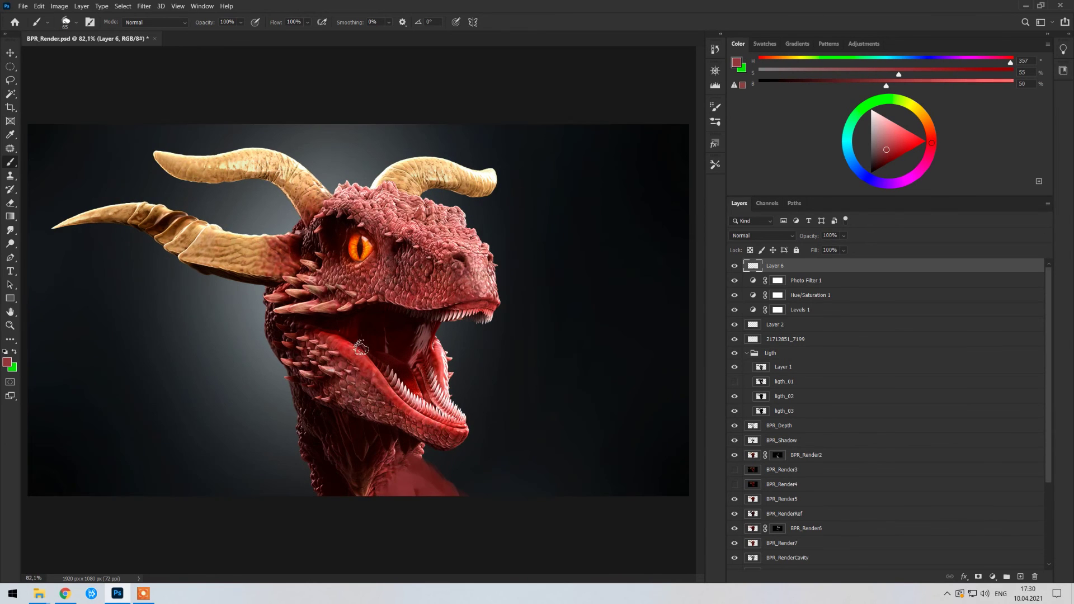
pyautogui.keyDown('alt'); pyautogui.click(417, 426); pyautogui.keyUp('alt')
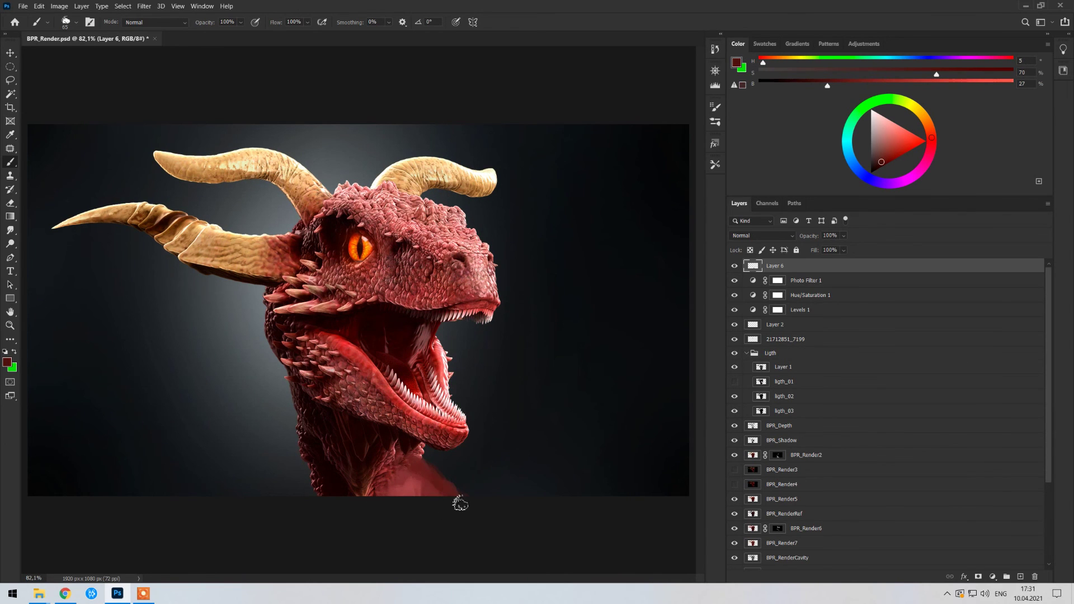